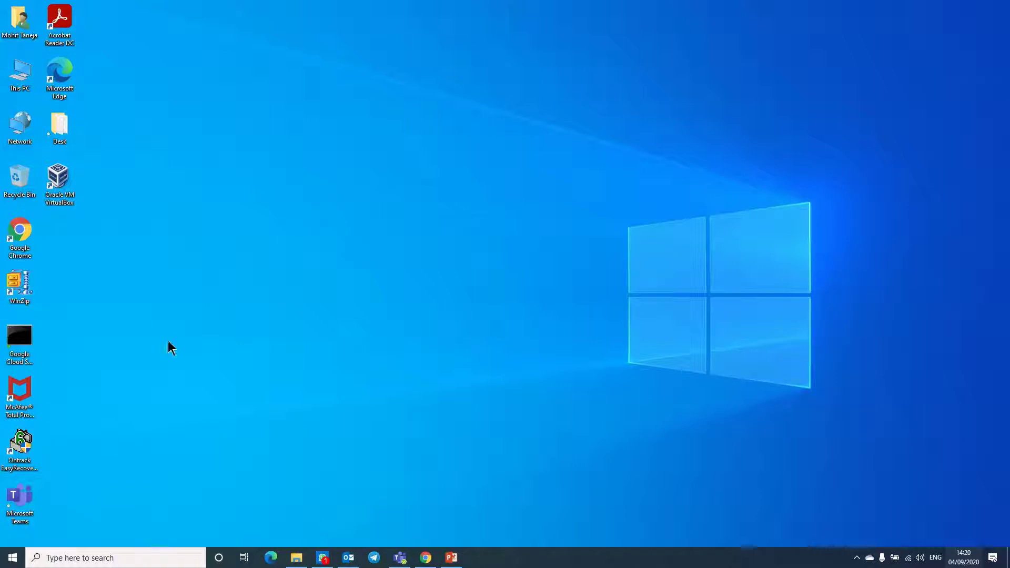
# - Launch Chrome maximized and search the web for 'form google'
pyautogui.doubleClick(30, 244)
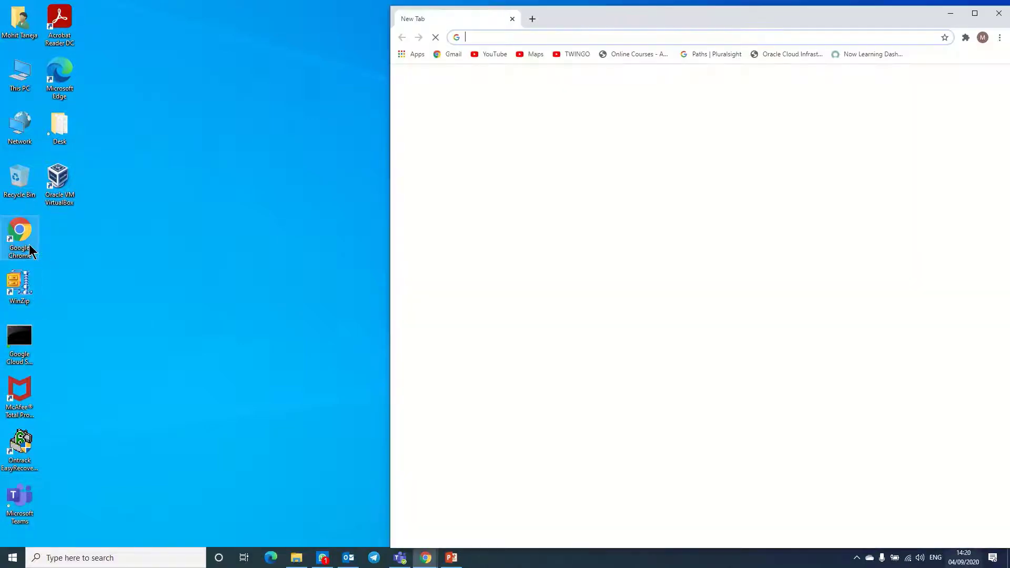
pyautogui.click(973, 13)
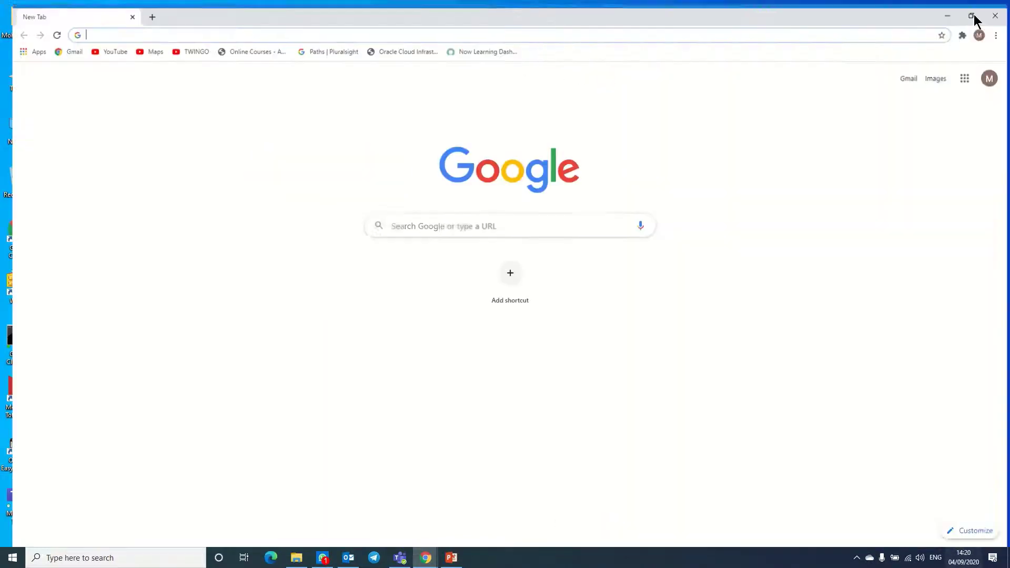
pyautogui.click(510, 224)
pyautogui.write('for')
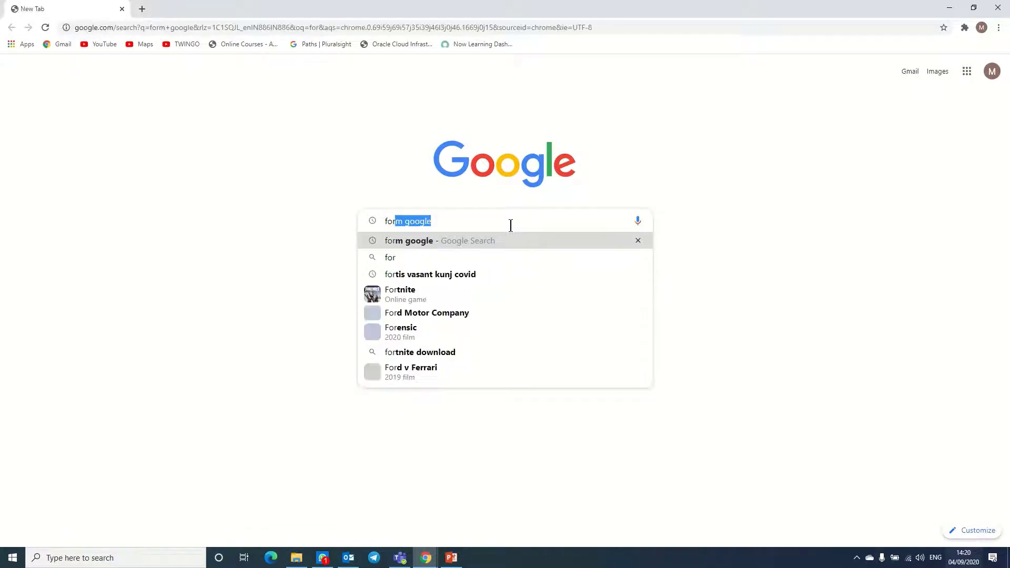
pyautogui.press('Return')
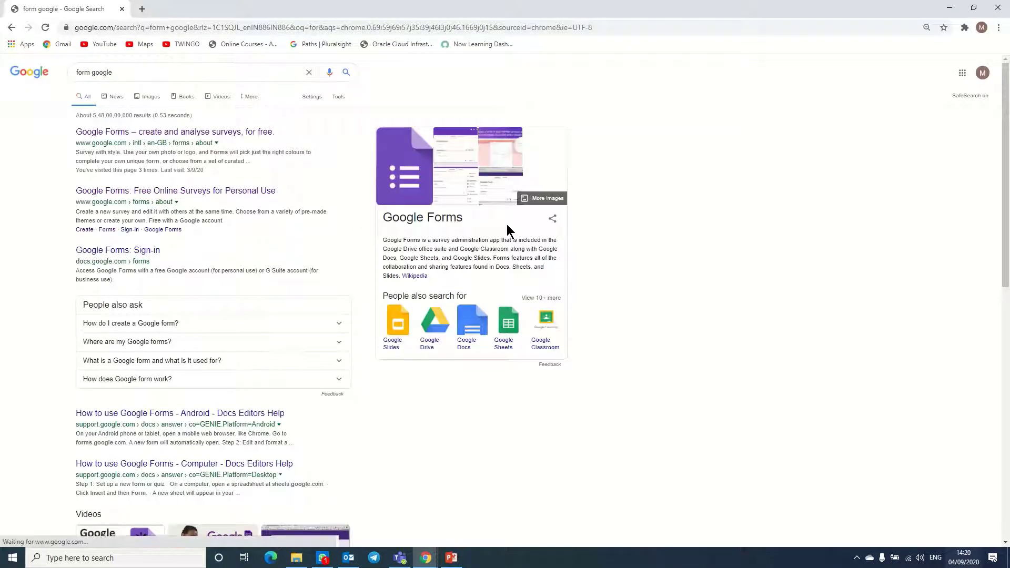
# - Open Google Forms from the search results and start a new blank form
pyautogui.click(162, 133)
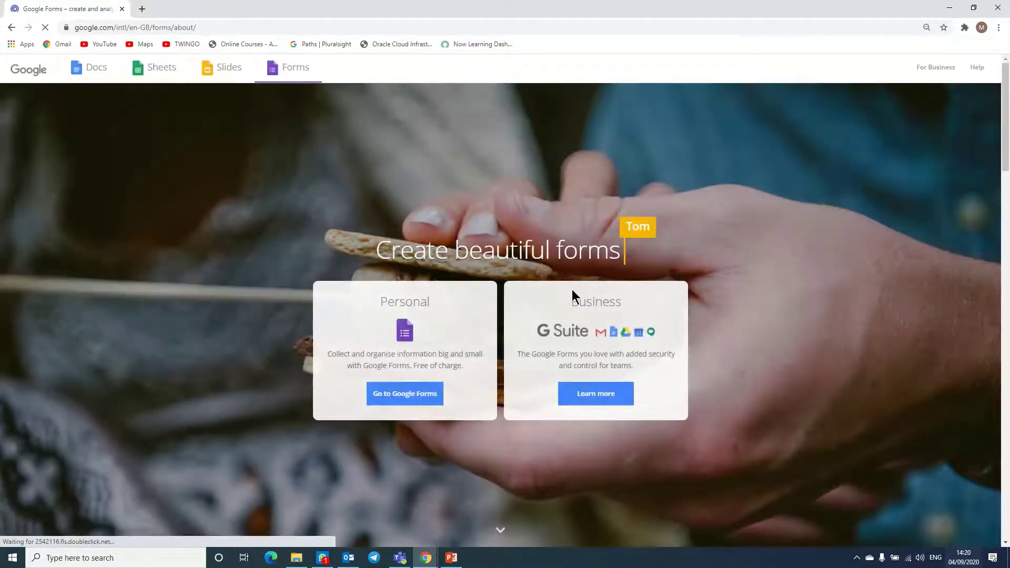
pyautogui.click(407, 400)
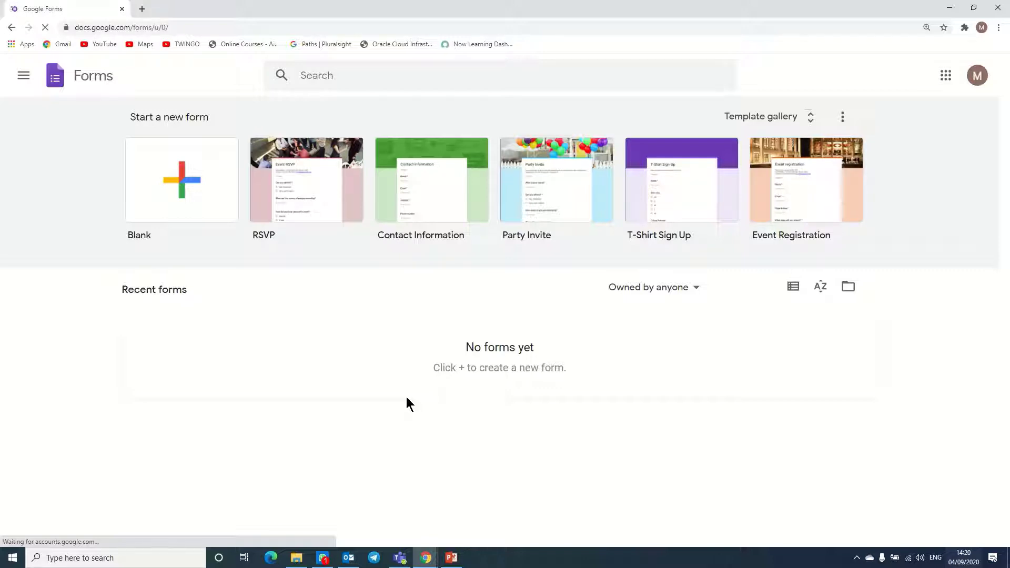
pyautogui.click(155, 168)
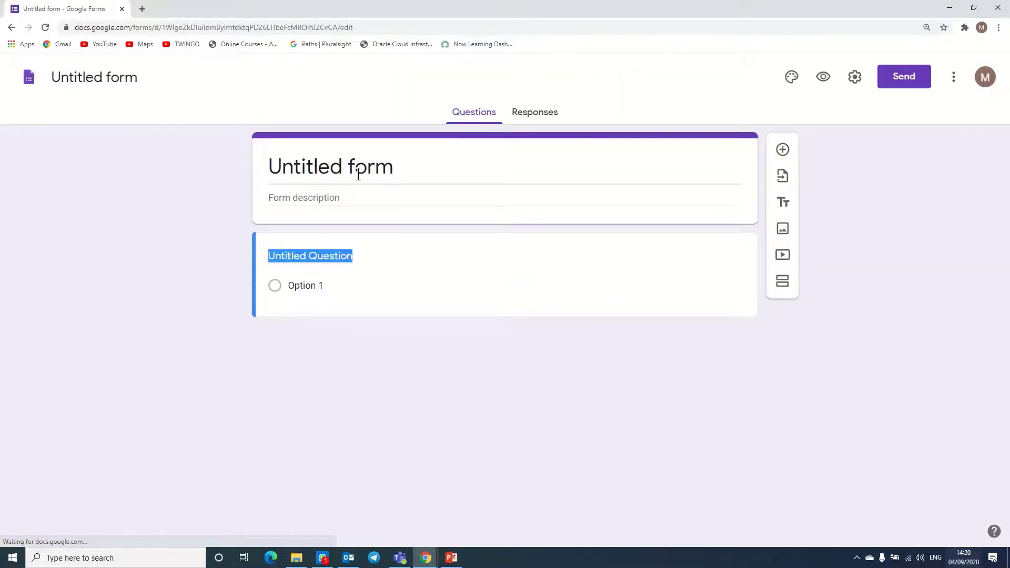
# - Title the form 'Position for Sales Manager' with the description 'Location New Delhi'
pyautogui.click(355, 174)
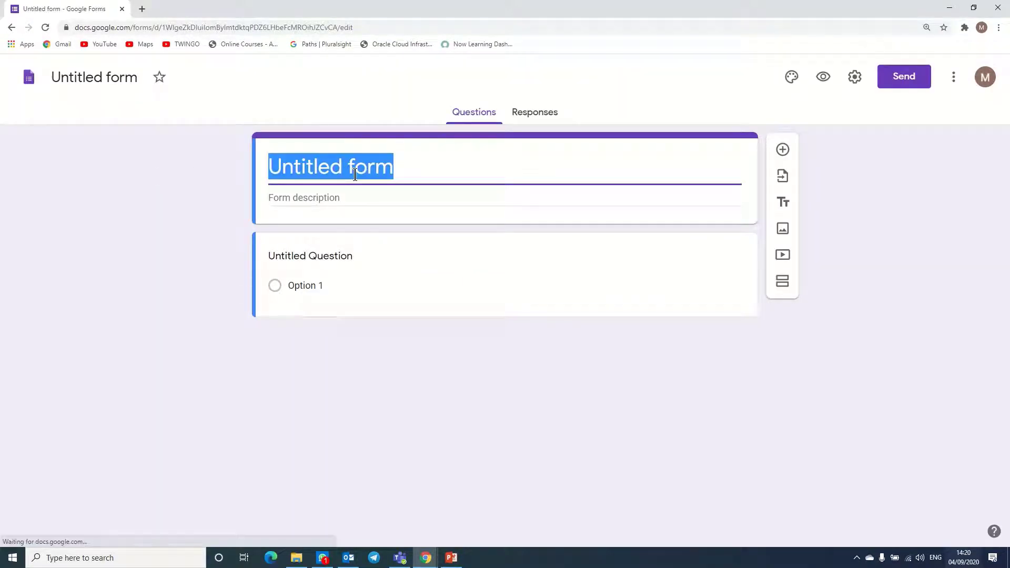
pyautogui.write('Posi')
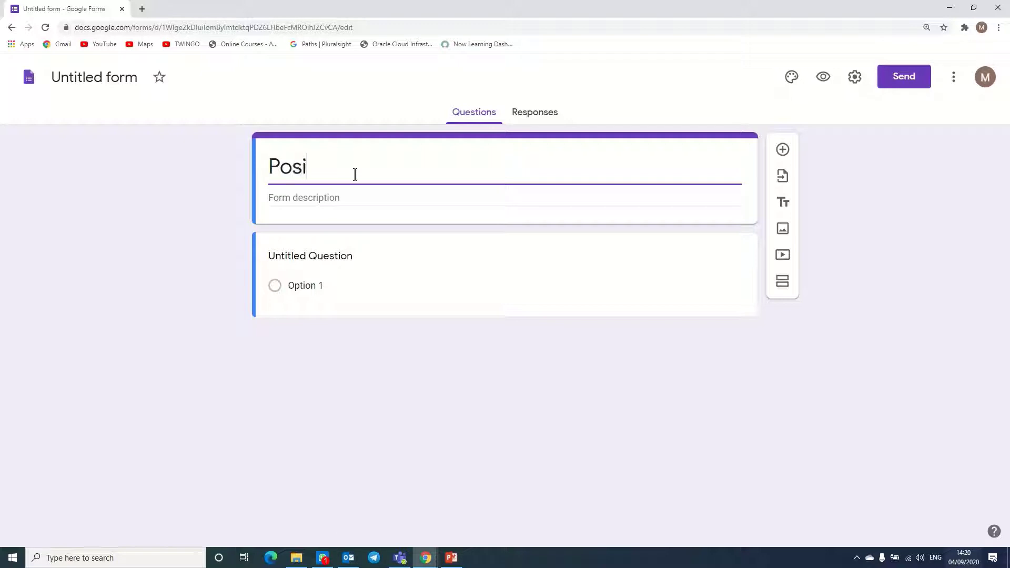
pyautogui.write('tion for')
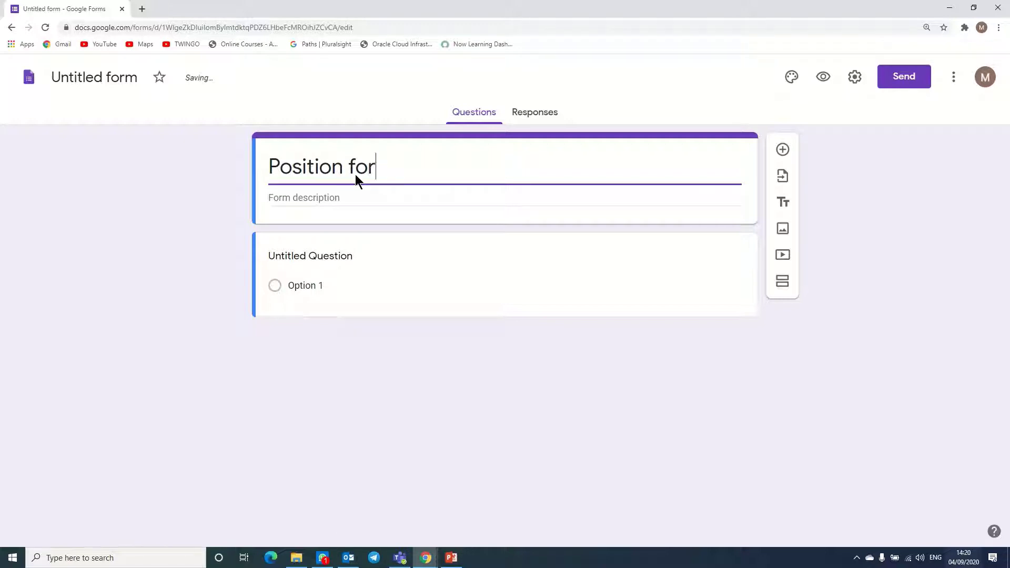
pyautogui.write(' Sales Manager')
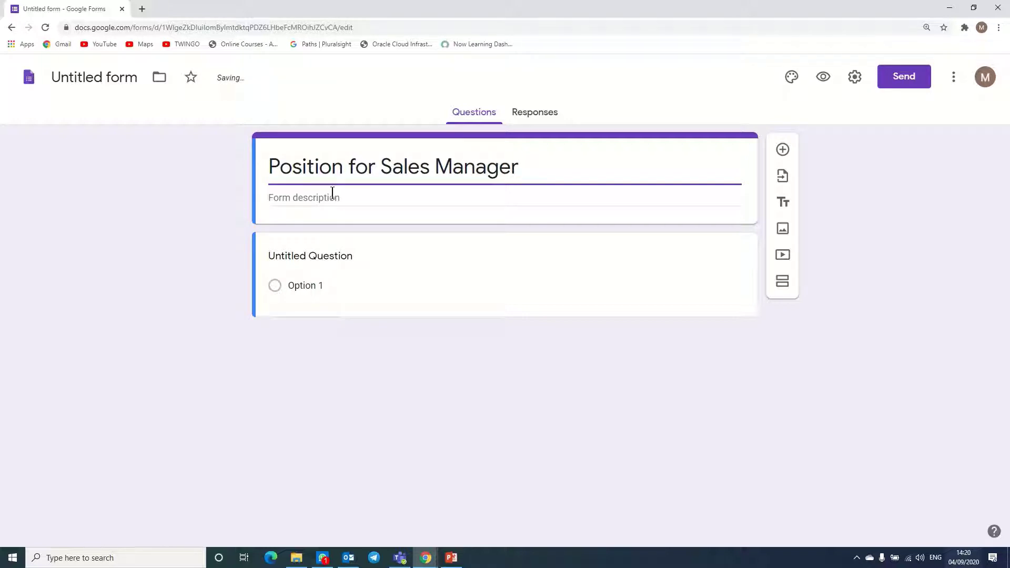
pyautogui.click(332, 195)
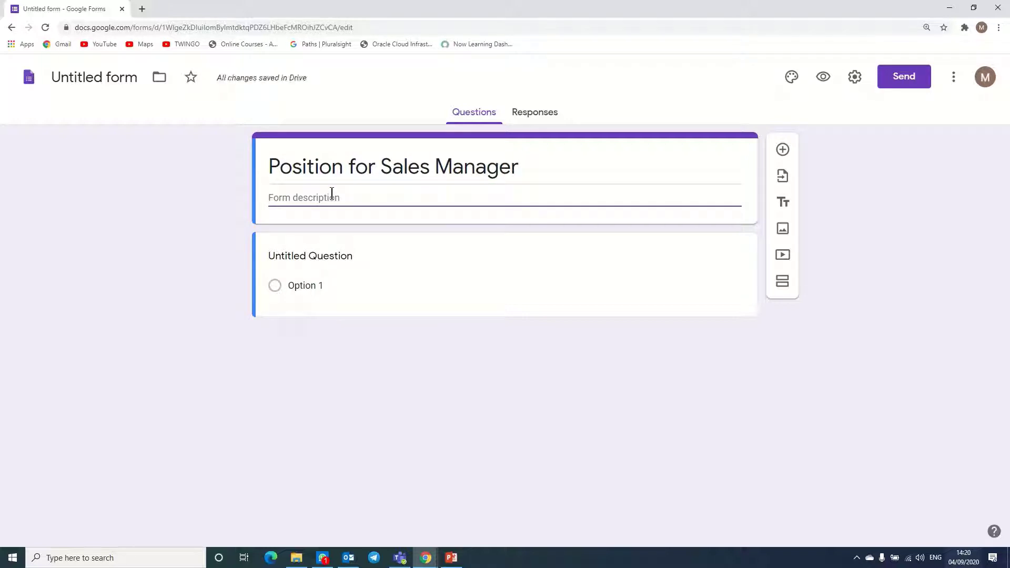
pyautogui.write('Location New Delhi')
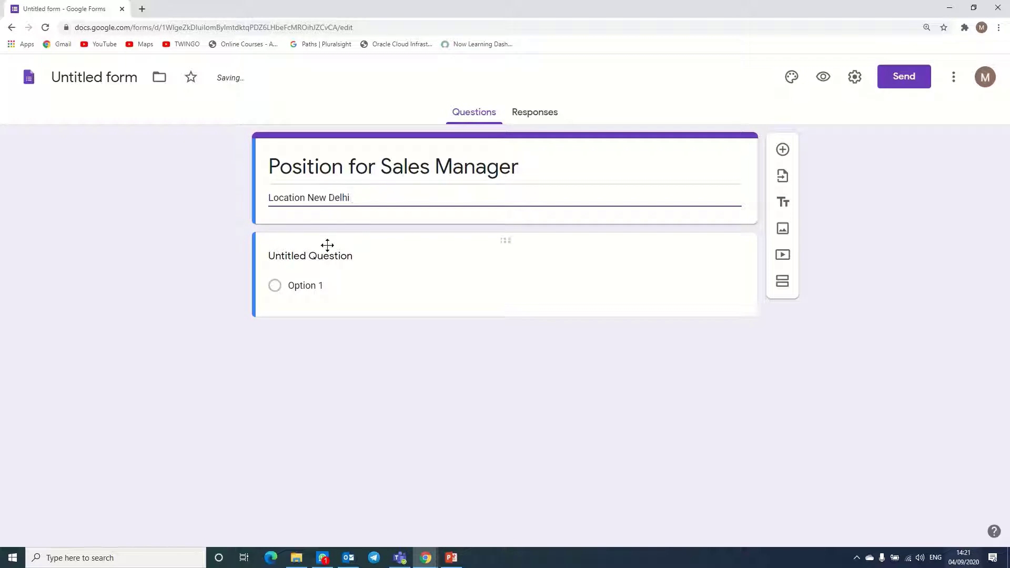
pyautogui.click(333, 258)
# - Make the first question a required short-answer 'Name' question
pyautogui.write('Name')
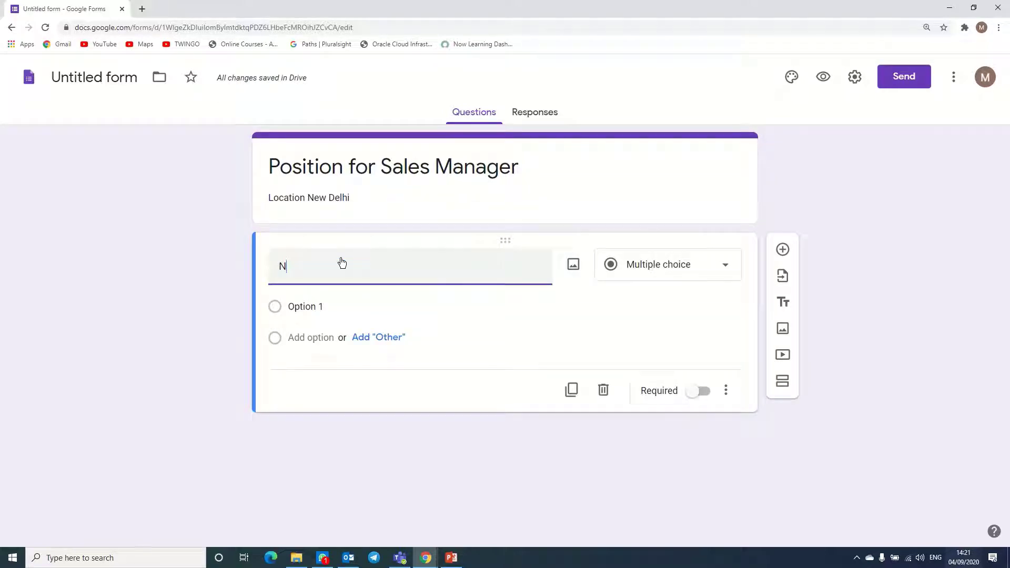
pyautogui.click(672, 277)
pyautogui.click(642, 152)
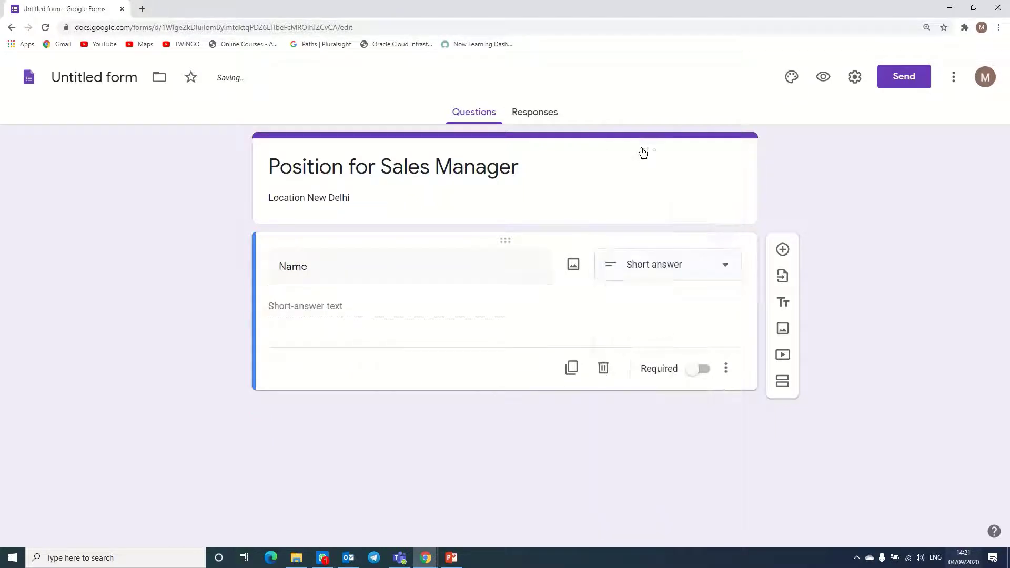
pyautogui.click(704, 371)
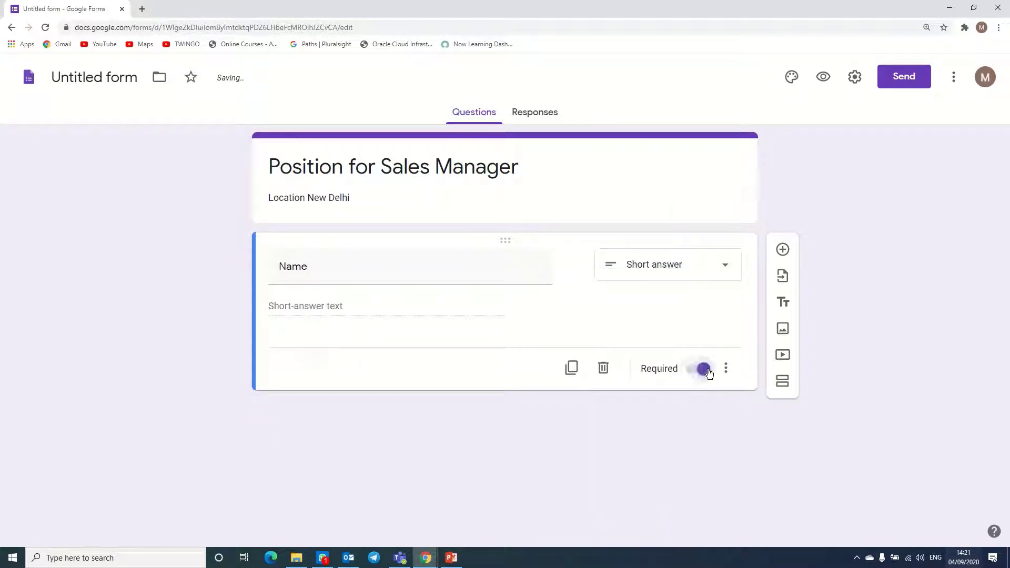
# - Add an 'E-Mail Address' question and turn on the form's email address collection
pyautogui.click(782, 250)
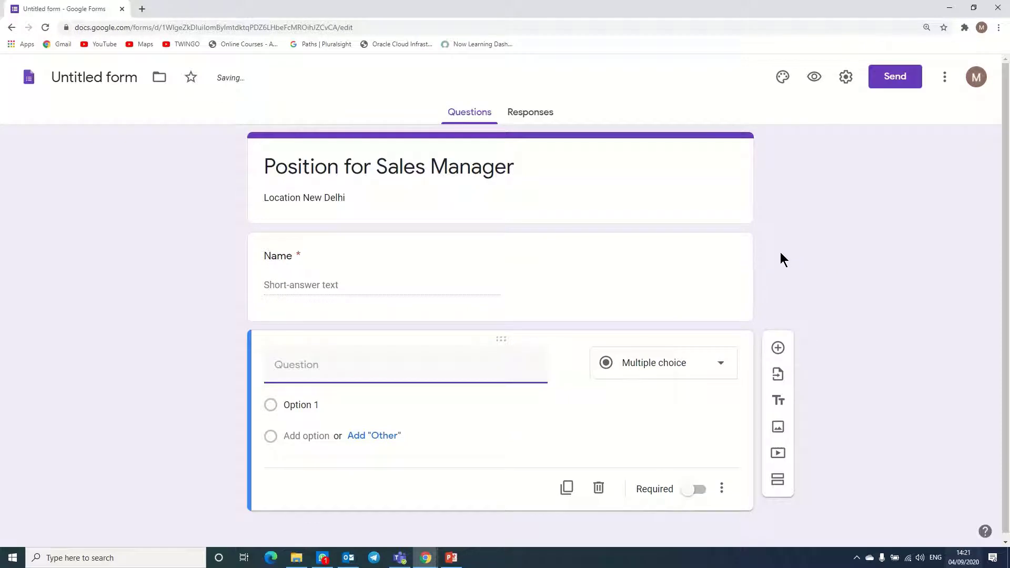
pyautogui.write('E-Mail Address')
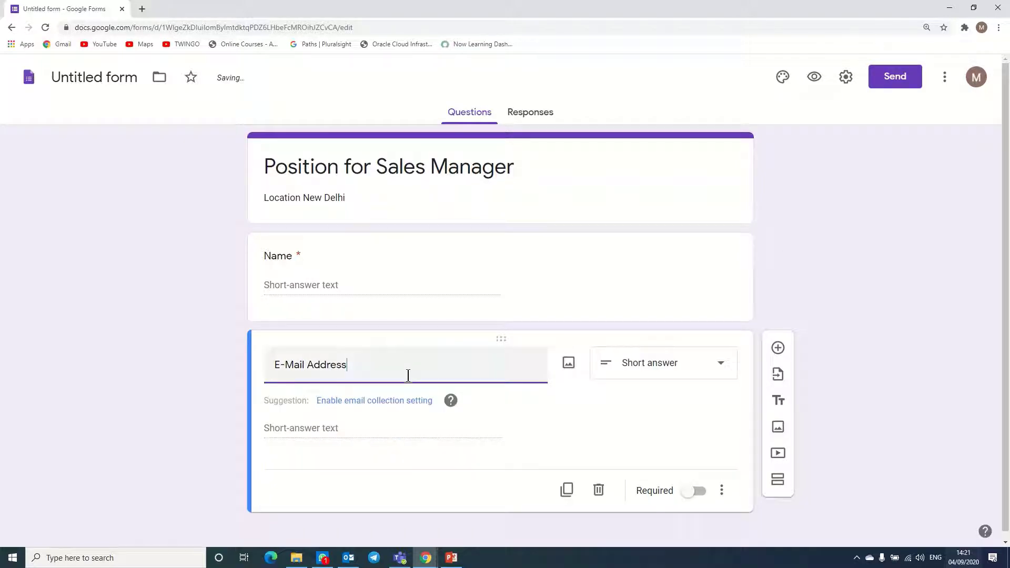
pyautogui.click(383, 403)
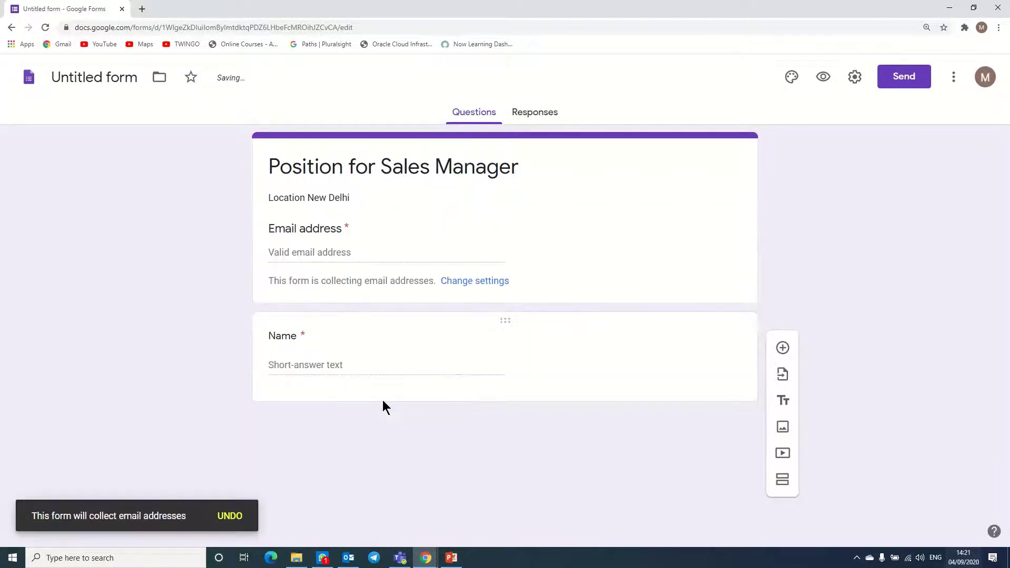
# - Add a required 'Mobile No.' question needing at least 10 characters, with error text 'Mobile number incorrect'
pyautogui.click(782, 347)
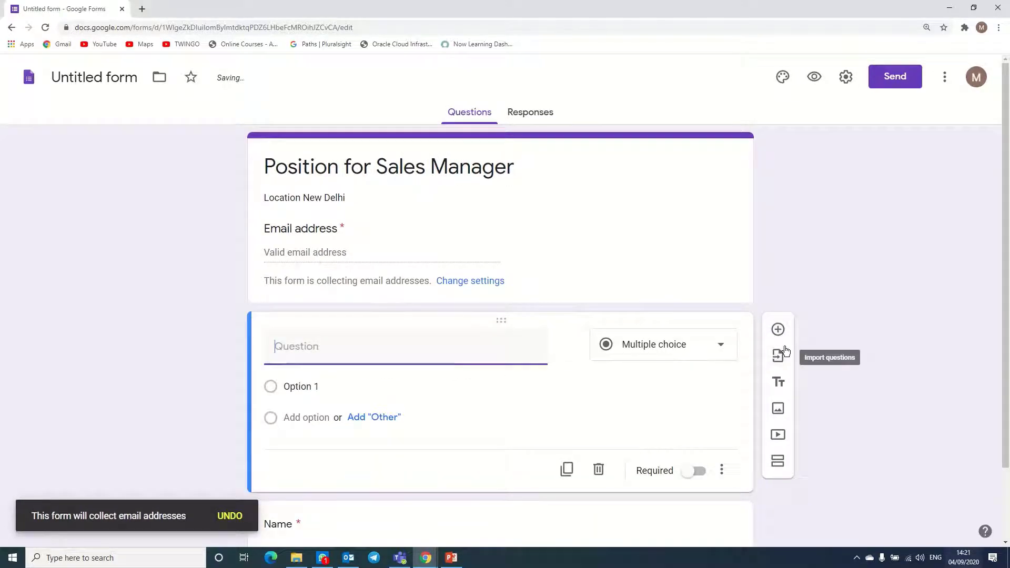
pyautogui.write('Mobile ')
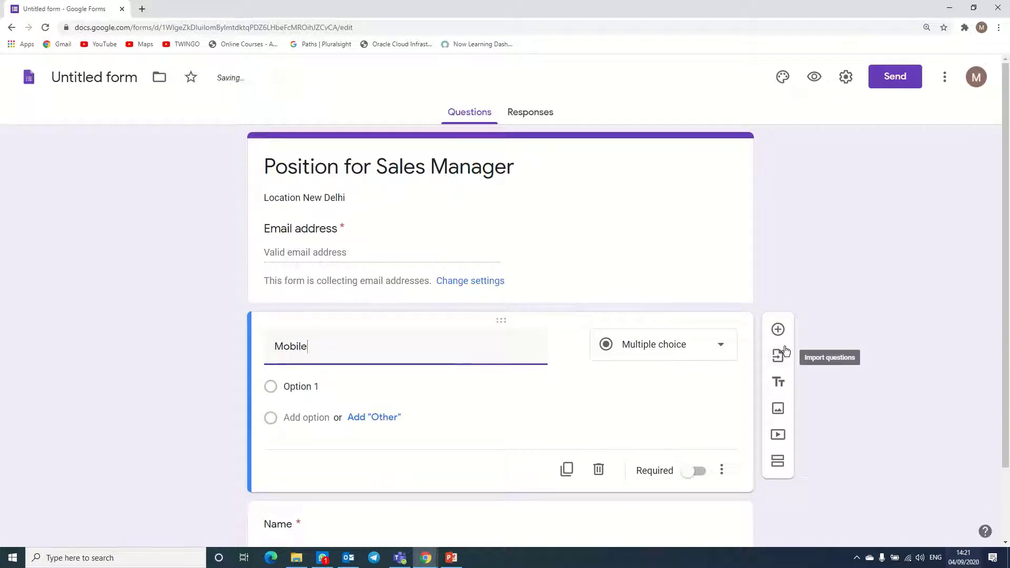
pyautogui.write('No.')
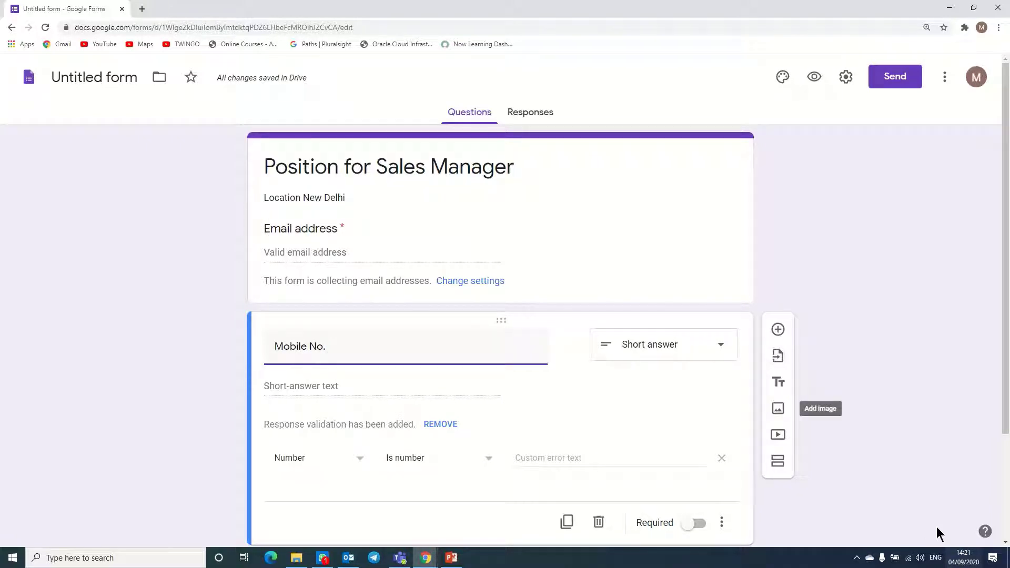
pyautogui.click(357, 458)
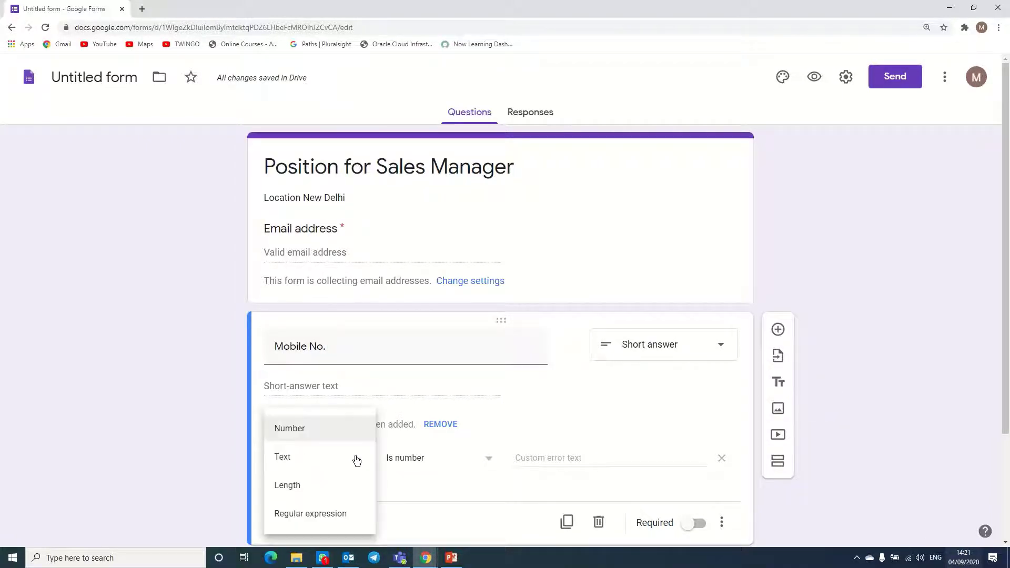
pyautogui.click(305, 486)
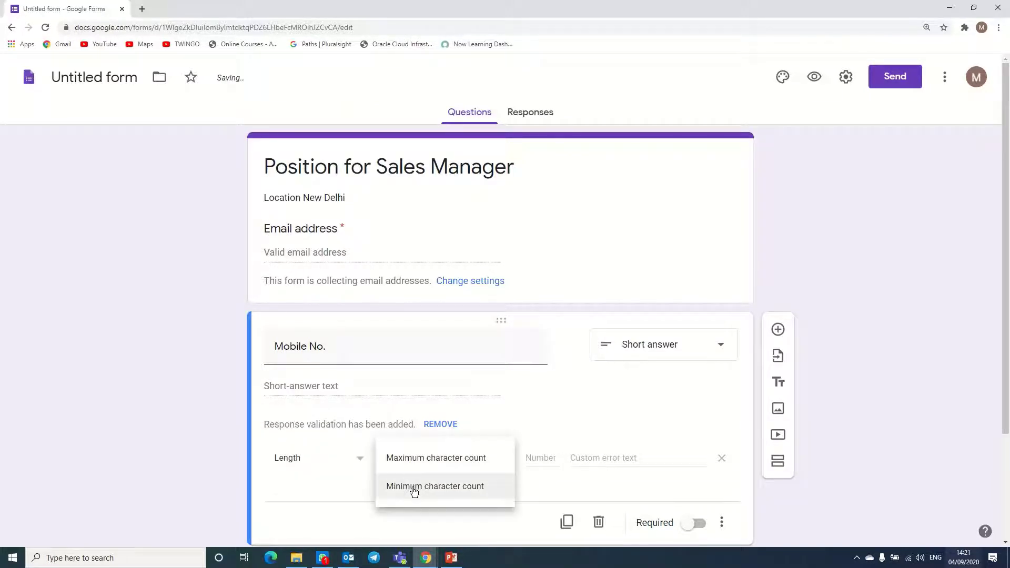
pyautogui.click(414, 486)
pyautogui.click(548, 459)
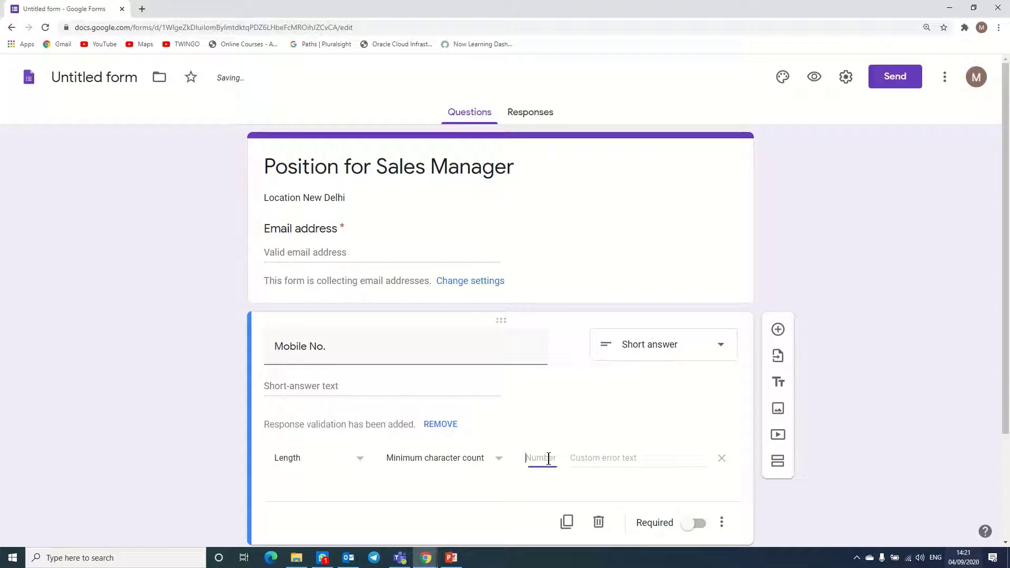
pyautogui.write('10')
pyautogui.press('Tab')
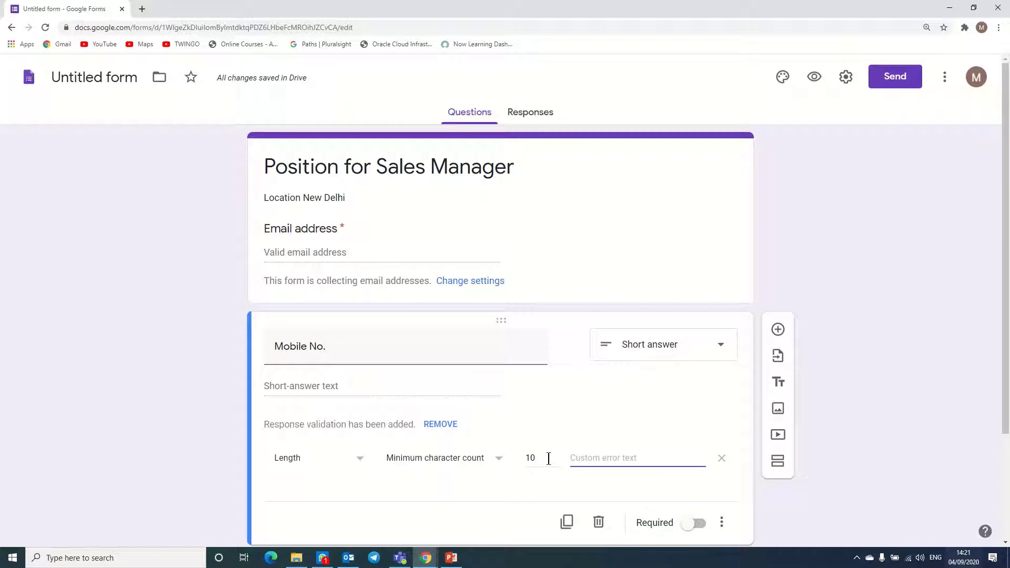
pyautogui.write('Mobile nu')
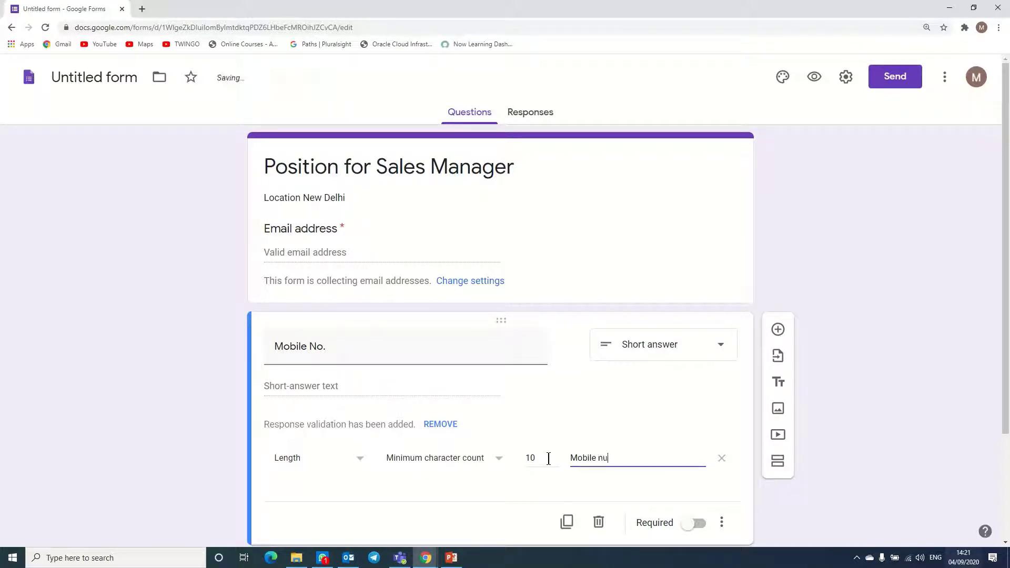
pyautogui.write('mber incorrect')
pyautogui.click(697, 523)
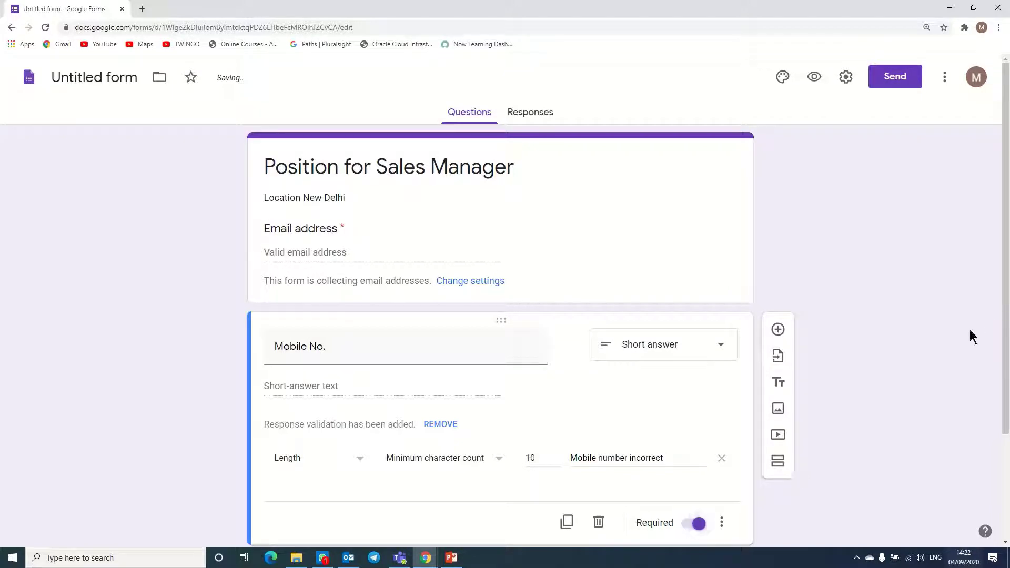
pyautogui.click(779, 329)
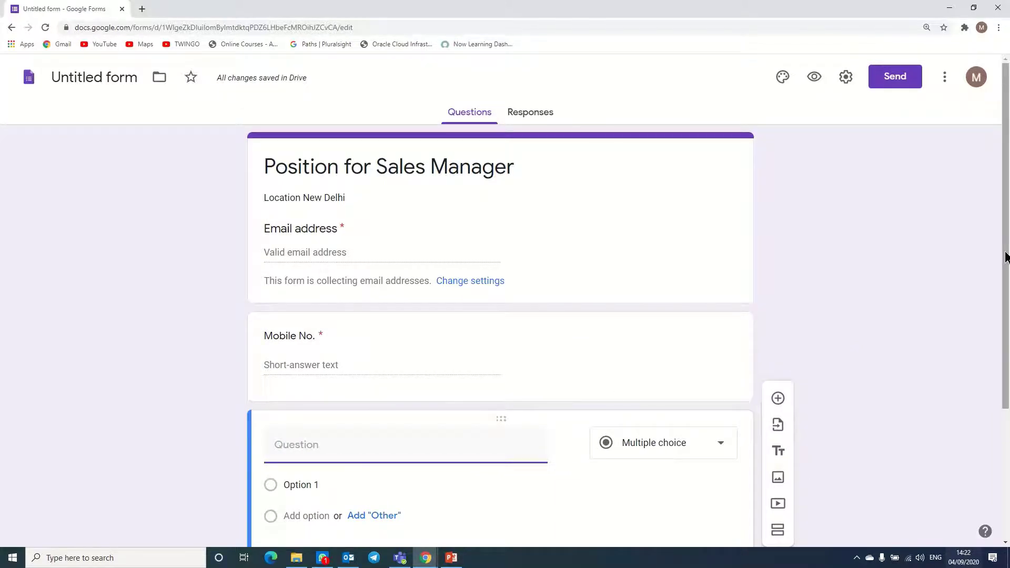
# - Title the new question 'Experience (In Years)' and remove its number validation
pyautogui.moveTo(1005, 254); pyautogui.dragTo(1005, 310)
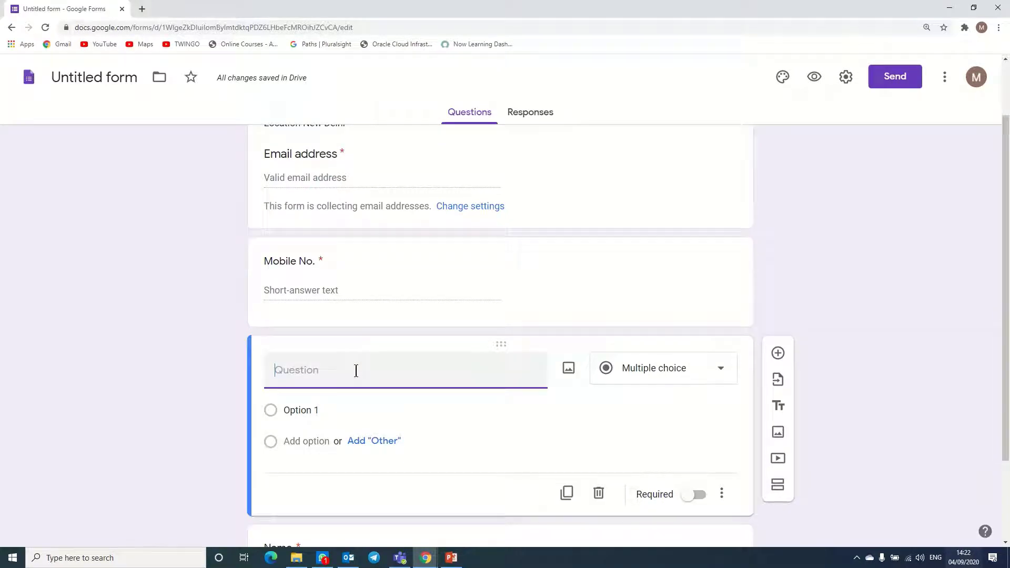
pyautogui.write('Expe')
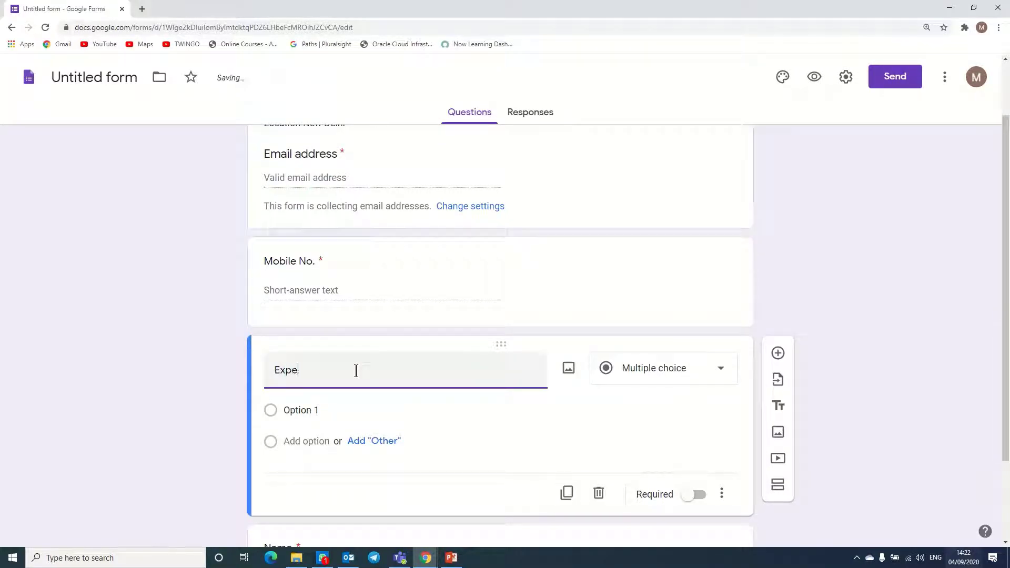
pyautogui.write('rience (Iny')
pyautogui.press('BackSpace')
pyautogui.write('Years)')
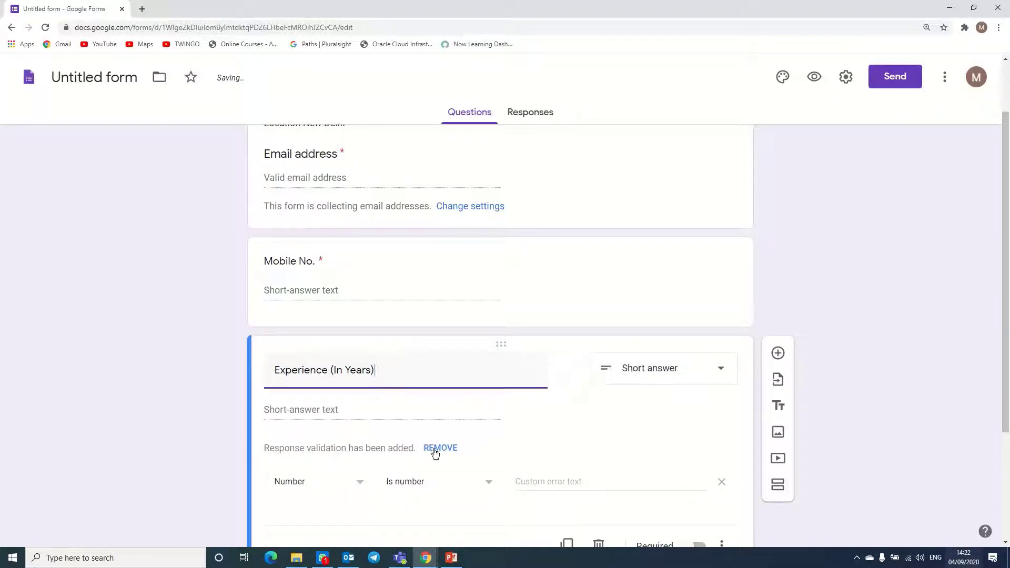
pyautogui.click(435, 449)
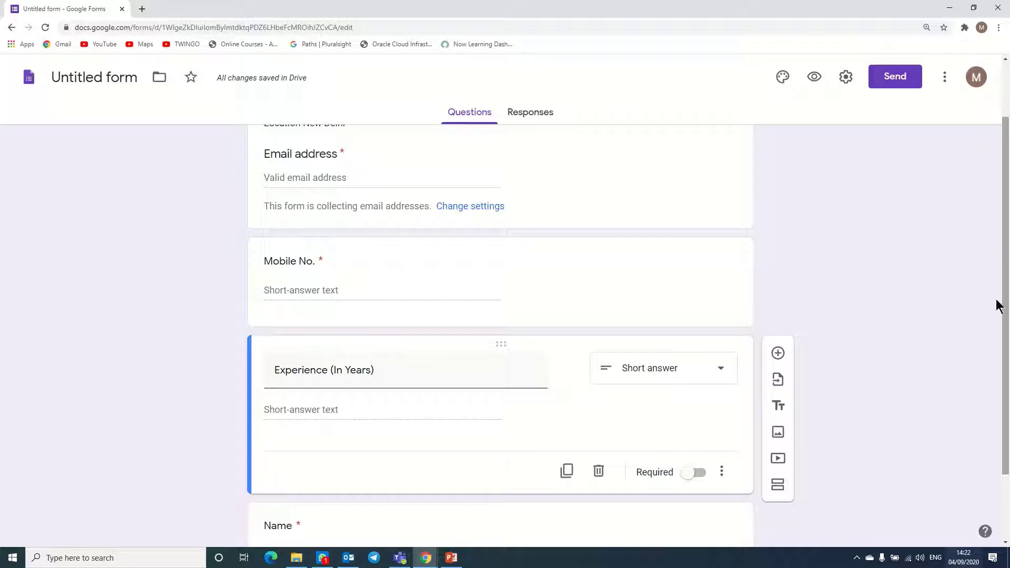
# - Add a 'Current Location' question below Experience (In Years)
pyautogui.click(777, 353)
pyautogui.write('Current ')
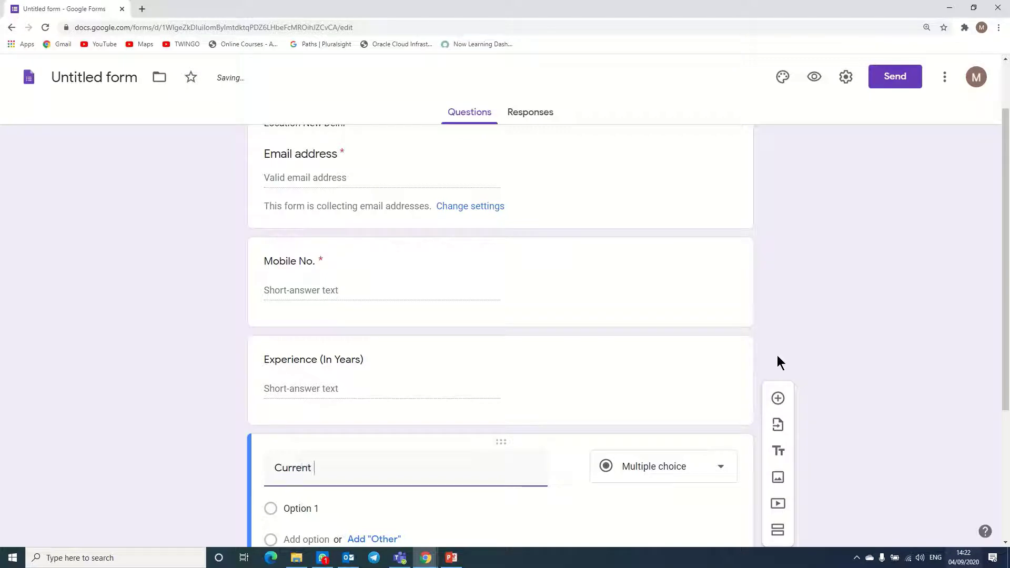
pyautogui.write('Location')
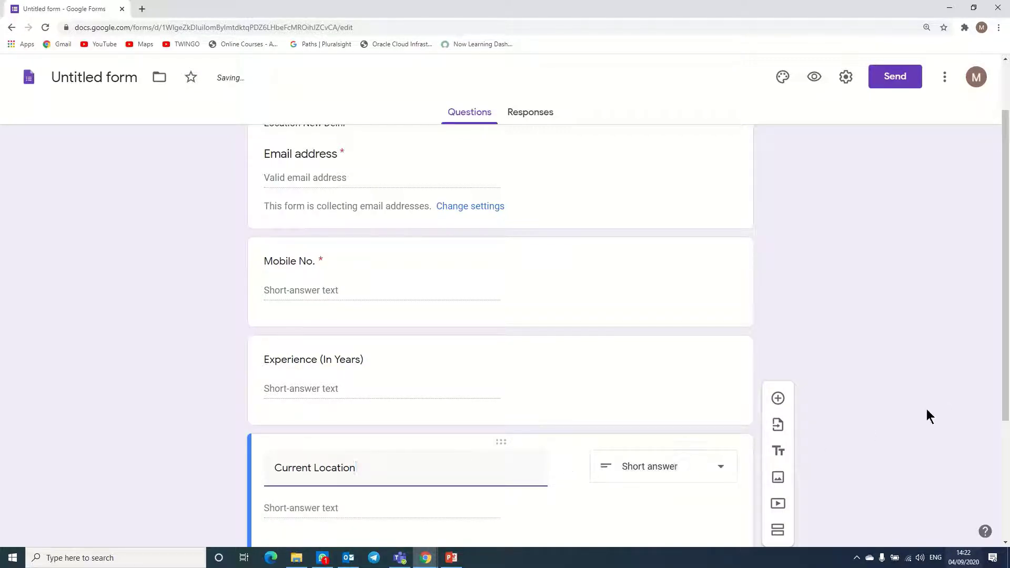
pyautogui.moveTo(1007, 327); pyautogui.dragTo(1006, 441)
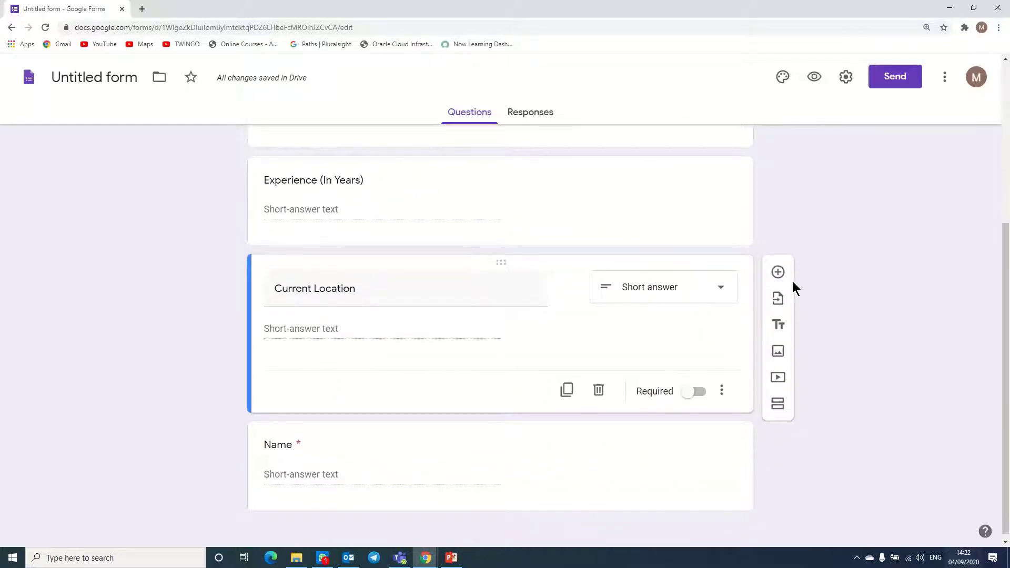
# - Add a short-answer 'Willing to Shift' question below Current Location
pyautogui.click(777, 270)
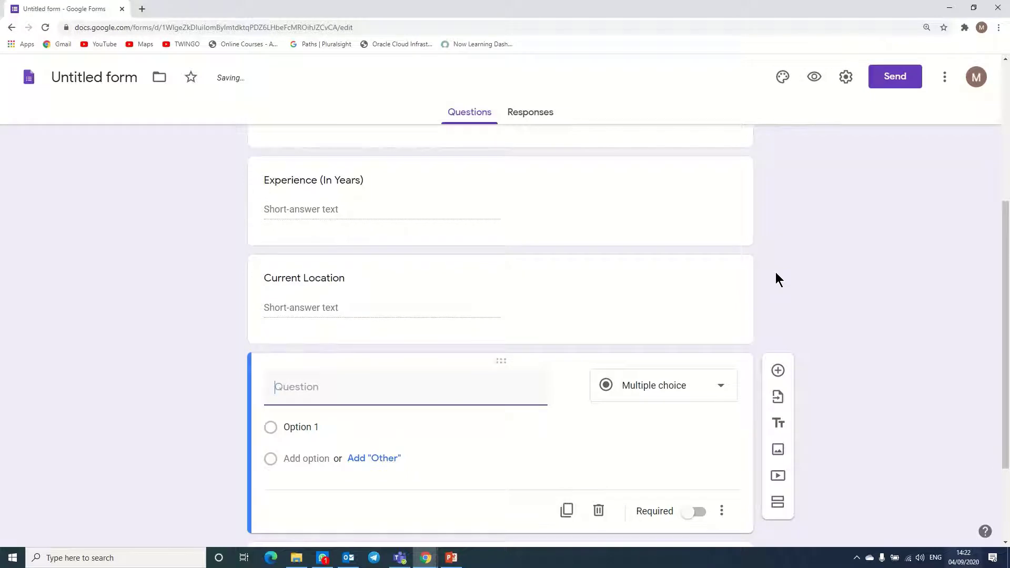
pyautogui.write('Wi')
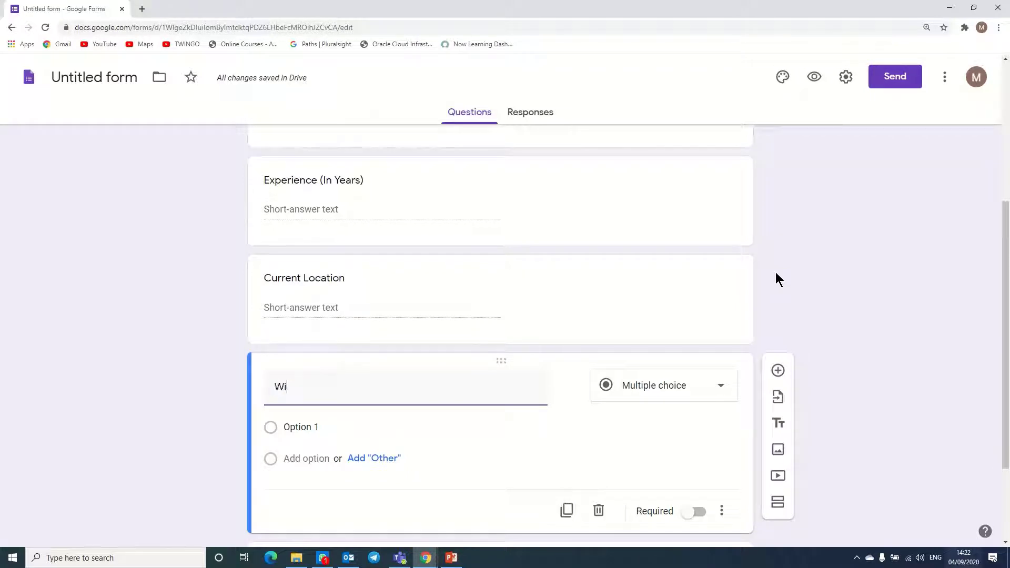
pyautogui.write('lling to Shift')
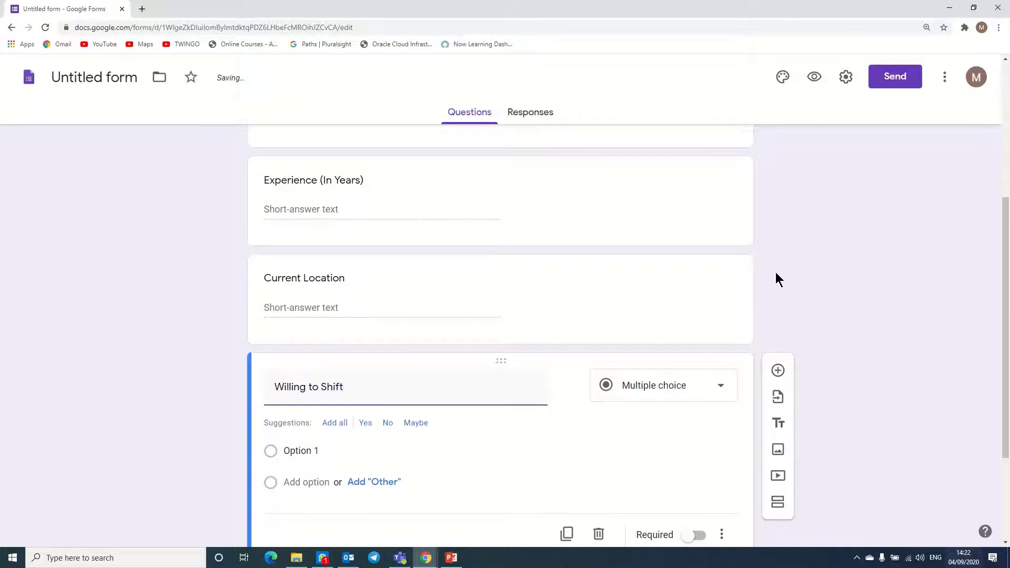
pyautogui.click(665, 383)
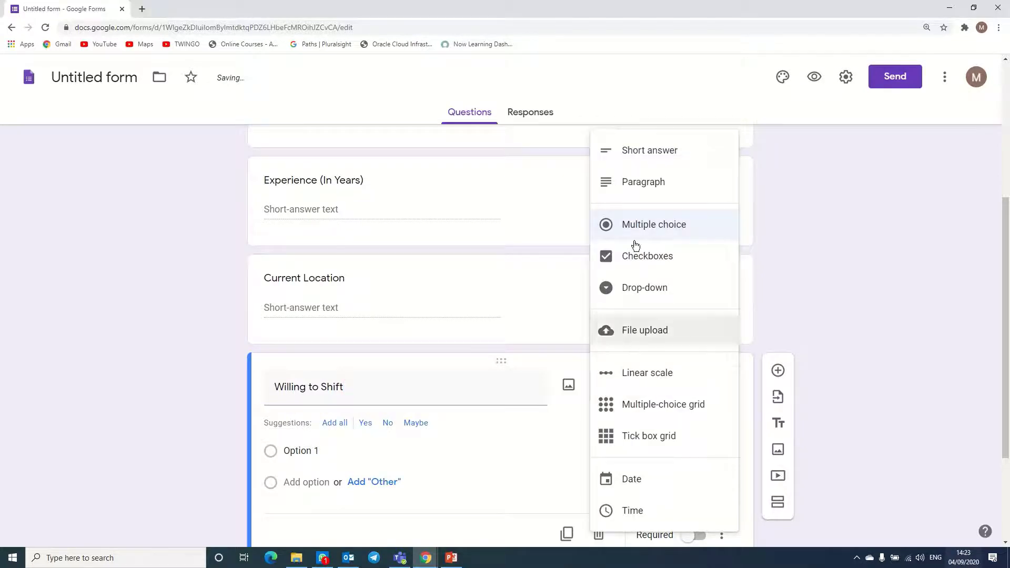
pyautogui.click(640, 150)
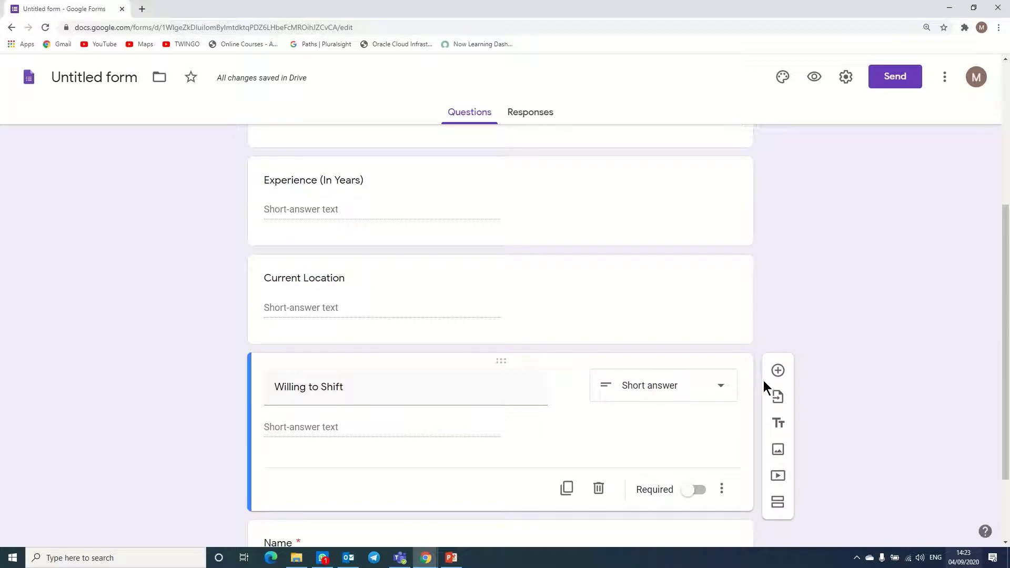
# - Add a 'Current CTC' question below Willing to Shift
pyautogui.click(777, 370)
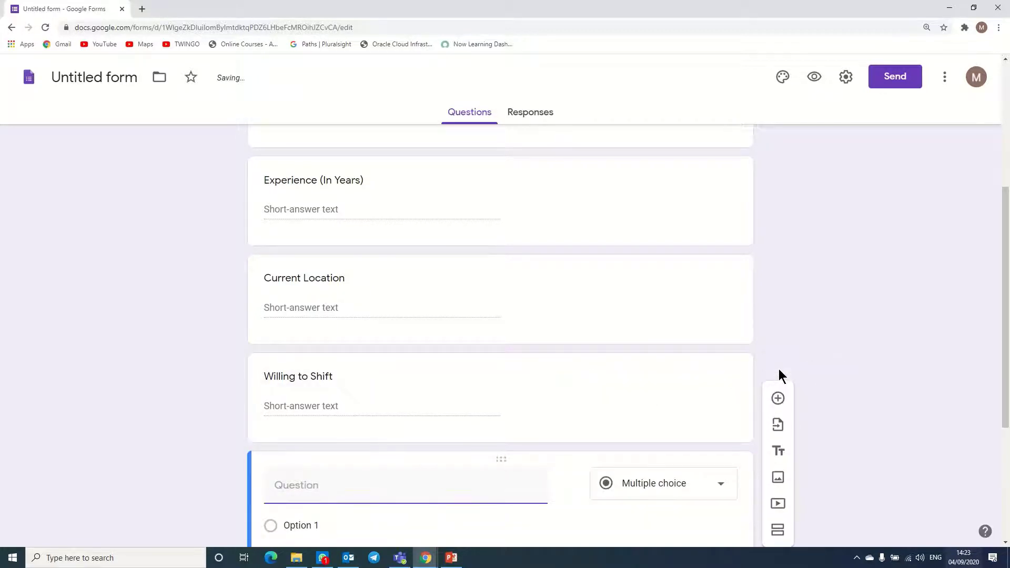
pyautogui.write('Cur')
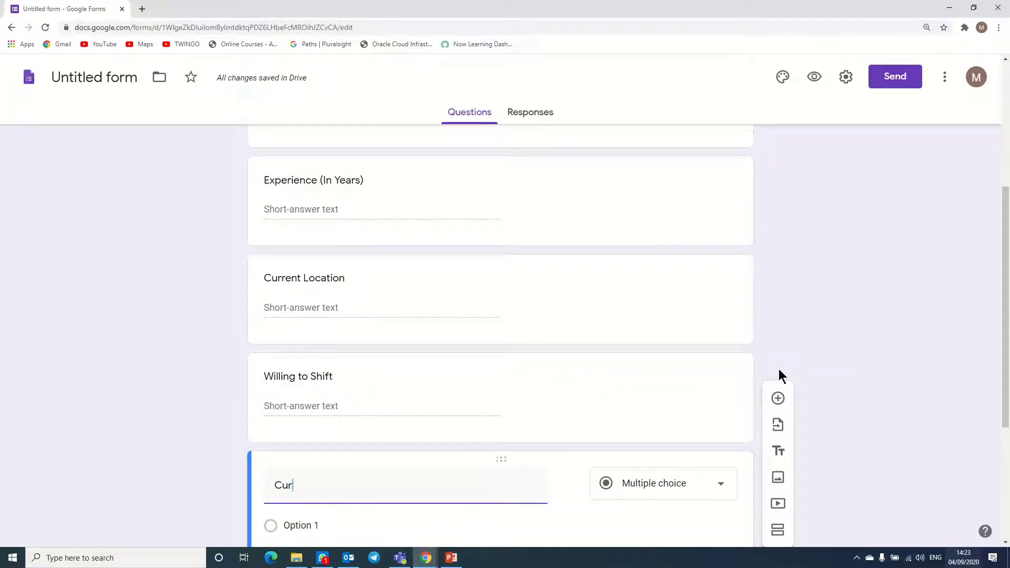
pyautogui.write('rent CTC')
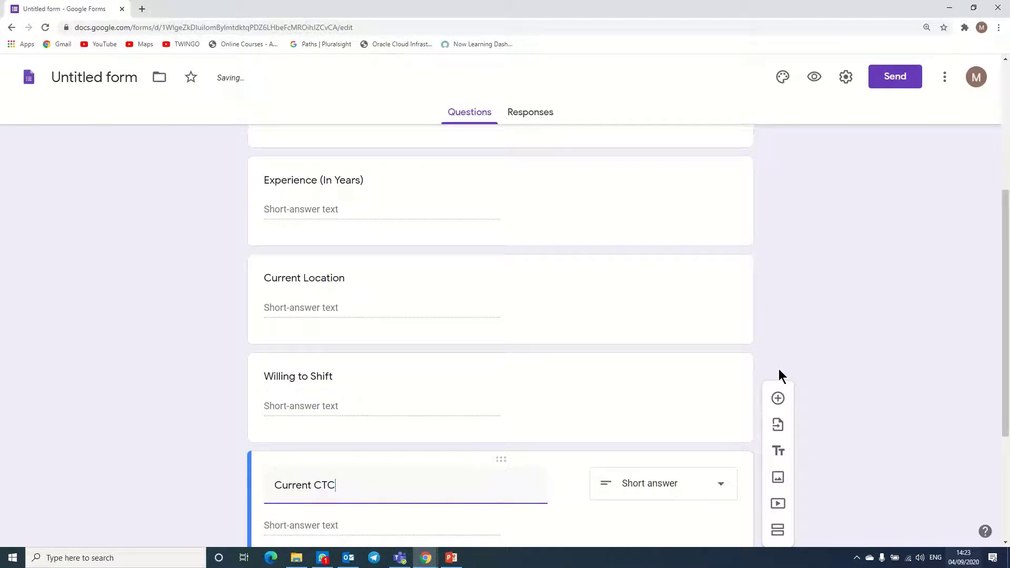
pyautogui.click(974, 316)
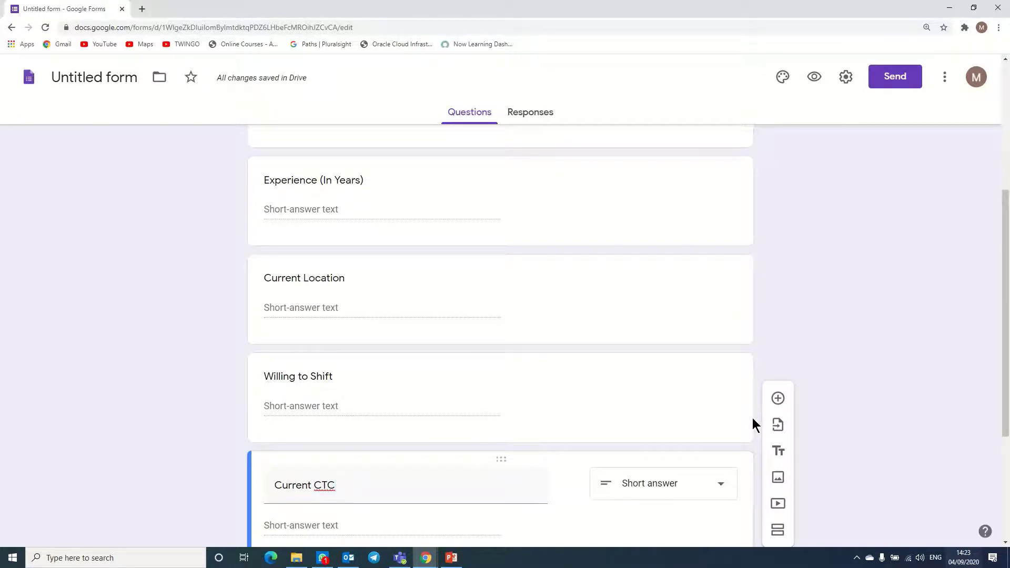
# - Add an 'Expected CTC' question after Current CTC
pyautogui.click(778, 398)
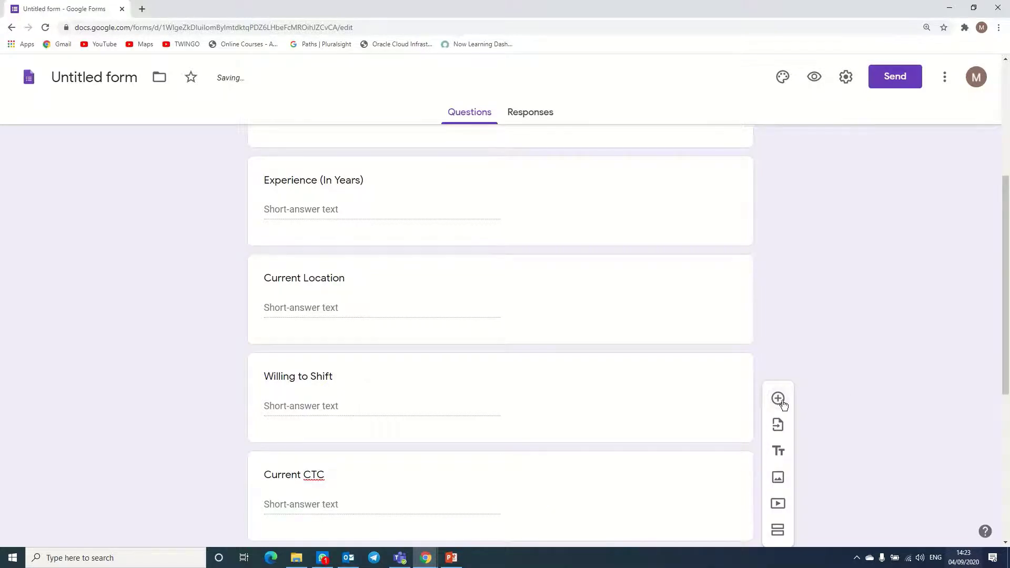
pyautogui.moveTo(1005, 266); pyautogui.dragTo(1004, 387)
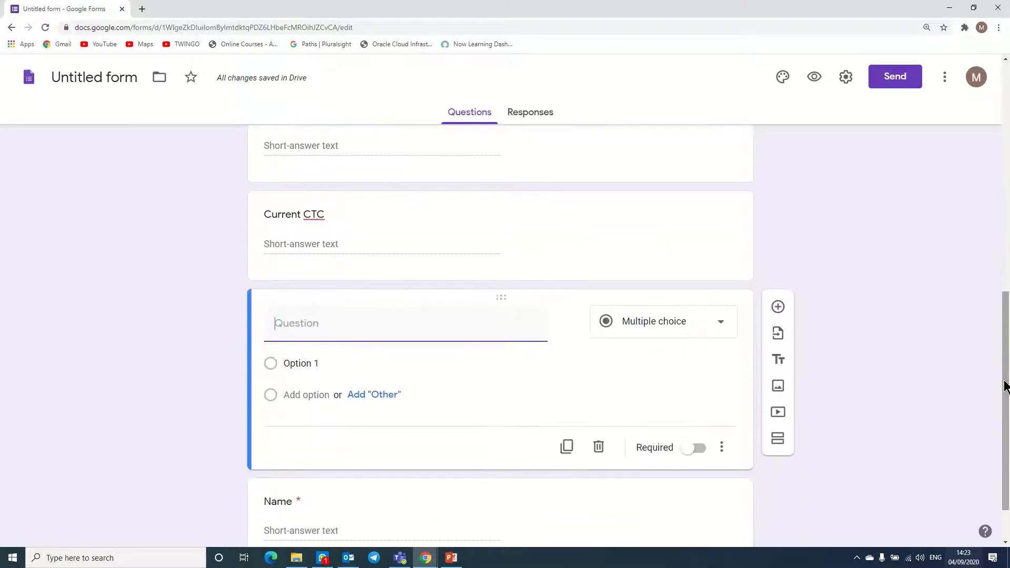
pyautogui.write('Exp')
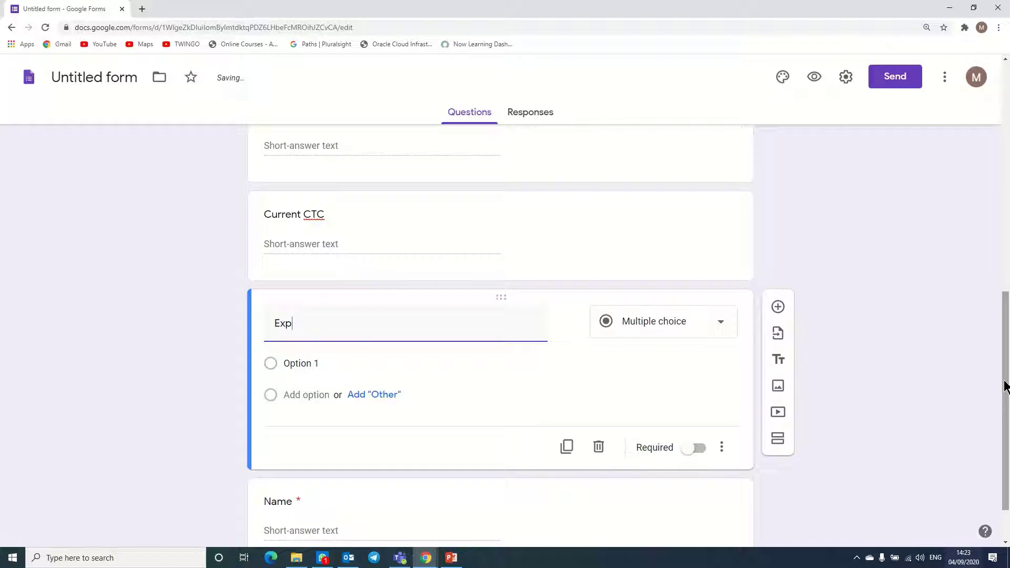
pyautogui.write('ected CTC')
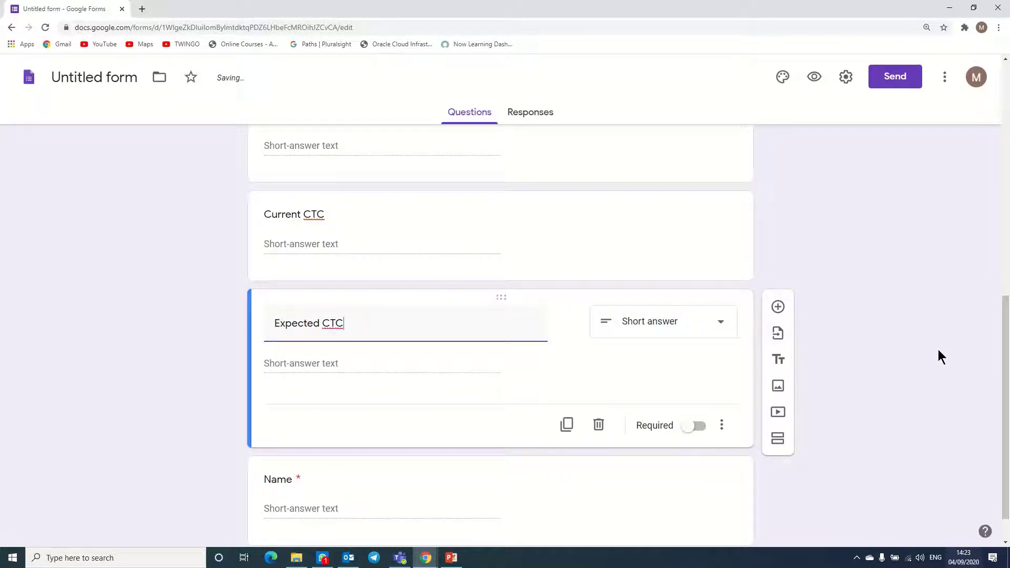
# - Add an 'Upload CV' question of type File upload and accept the Drive upload notice
pyautogui.click(778, 307)
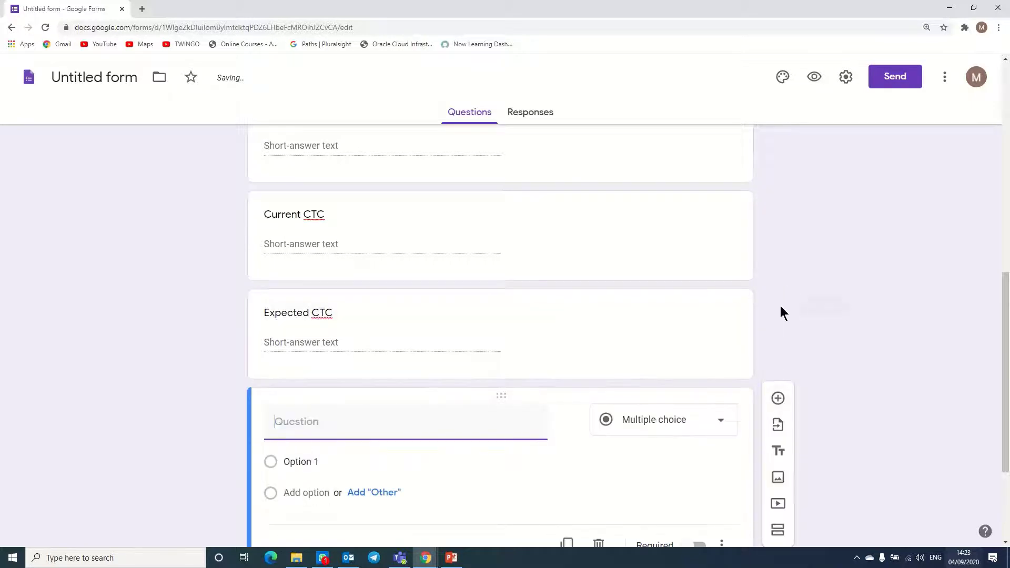
pyautogui.write('Upload ')
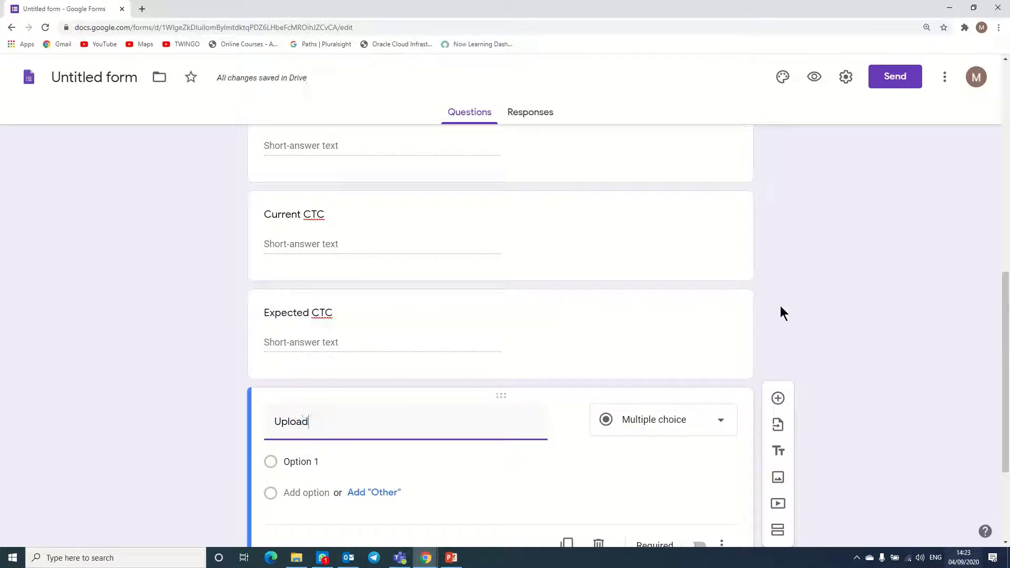
pyautogui.write('CV')
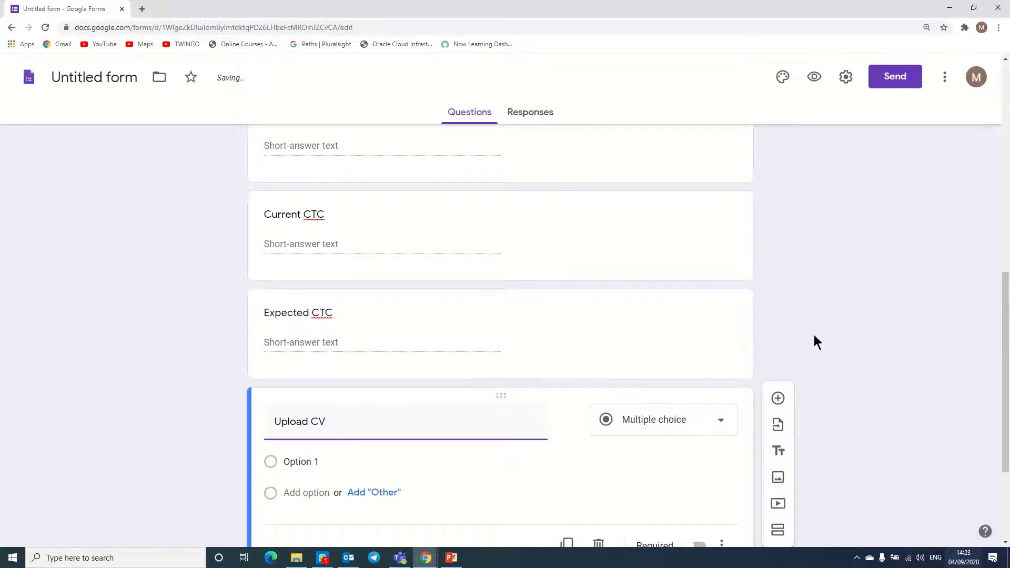
pyautogui.click(697, 417)
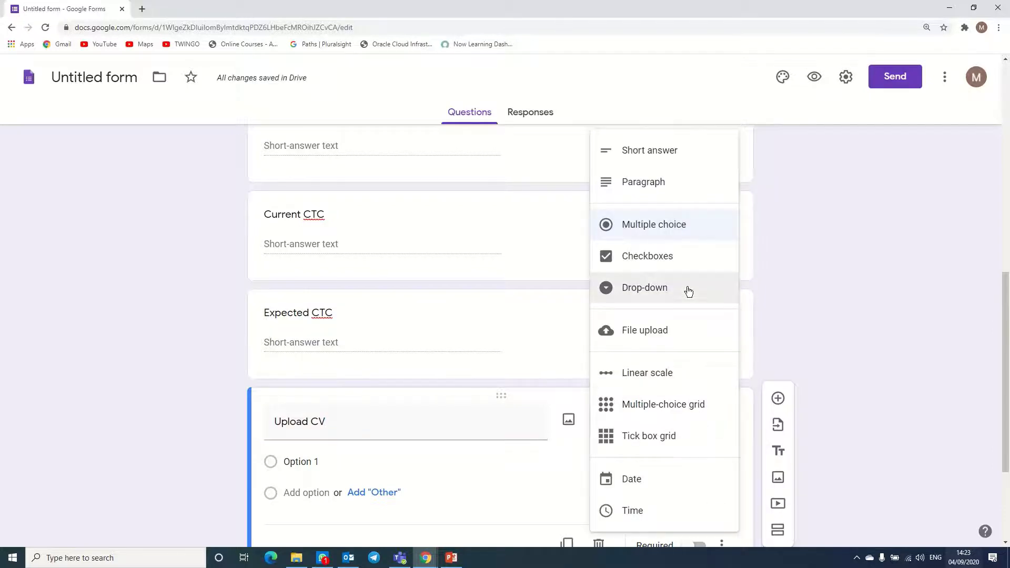
pyautogui.click(650, 331)
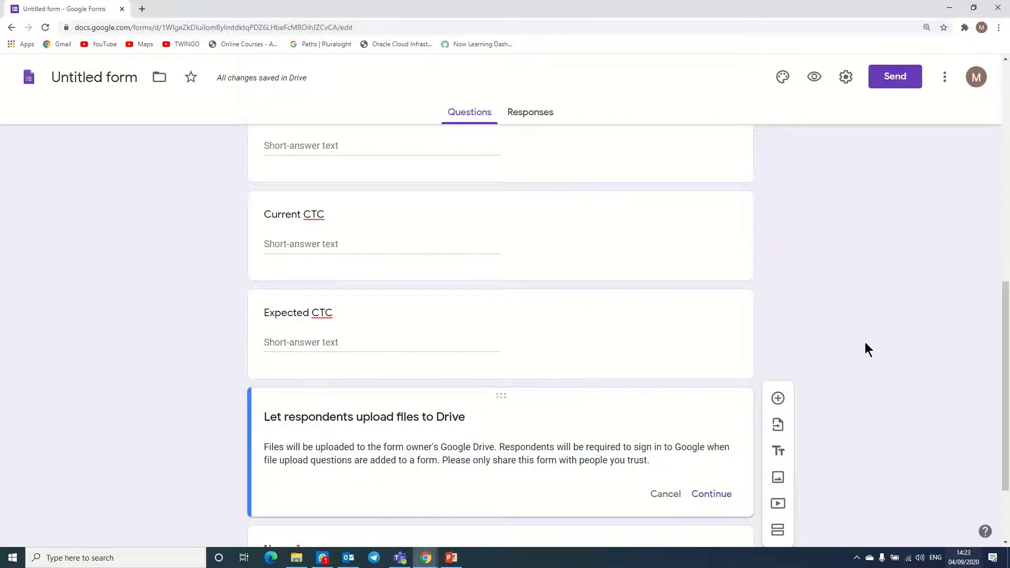
pyautogui.click(711, 490)
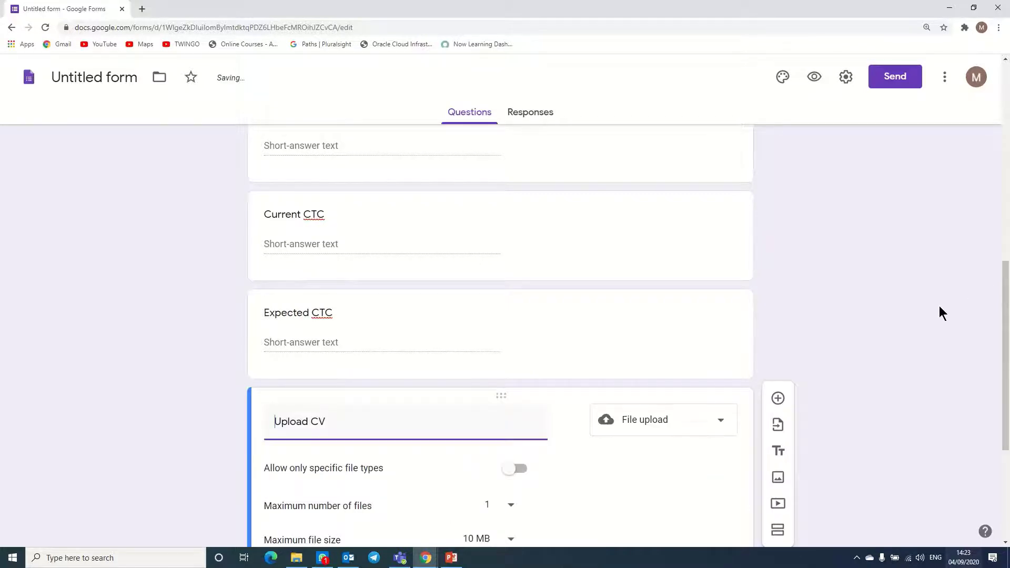
# - Cap the Upload CV maximum file size at 1 MB
pyautogui.moveTo(1004, 281); pyautogui.dragTo(1004, 350)
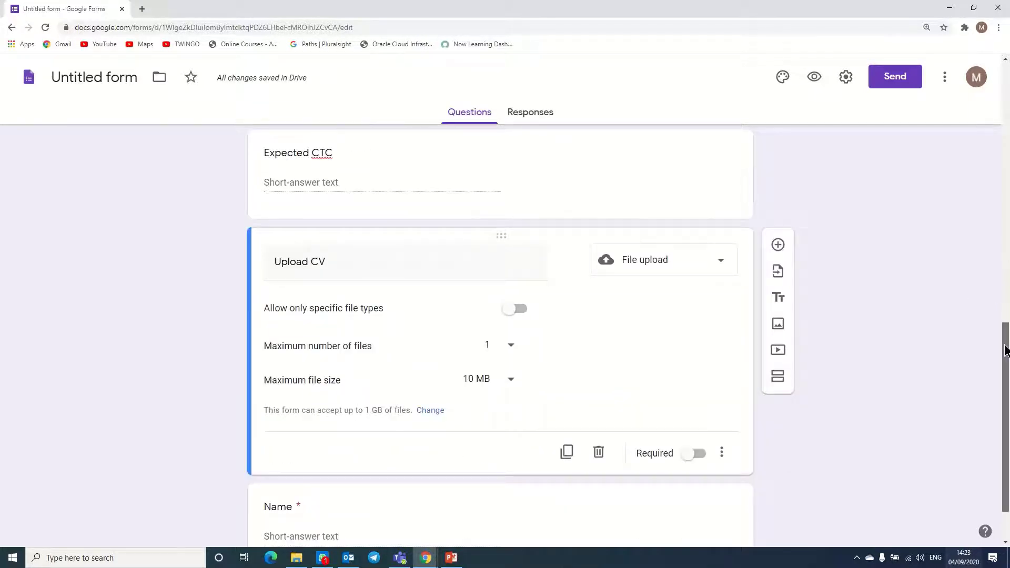
pyautogui.click(512, 378)
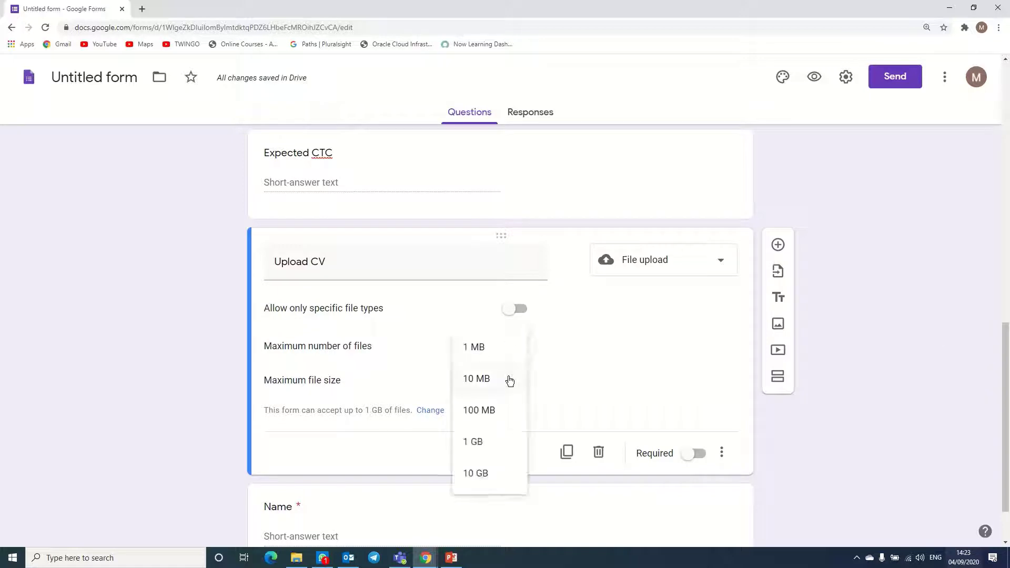
pyautogui.click(478, 349)
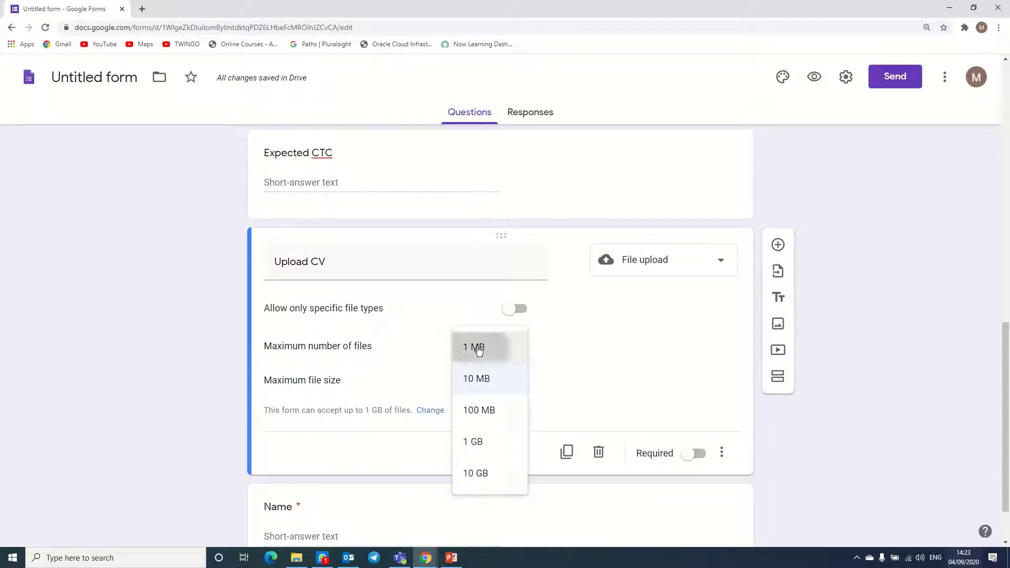
# - Allow only Document and PDF uploads and make Upload CV required
pyautogui.click(523, 311)
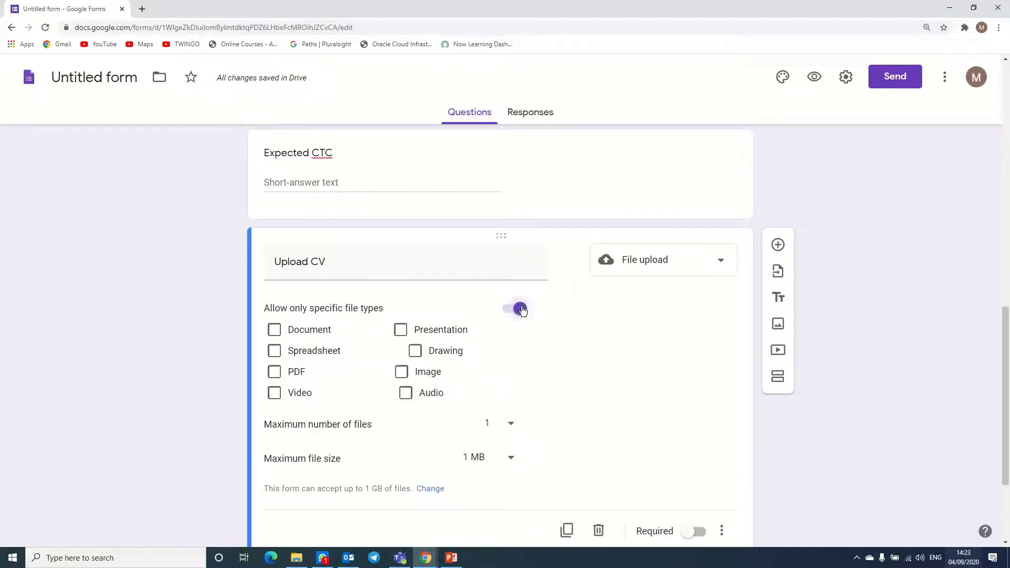
pyautogui.click(274, 331)
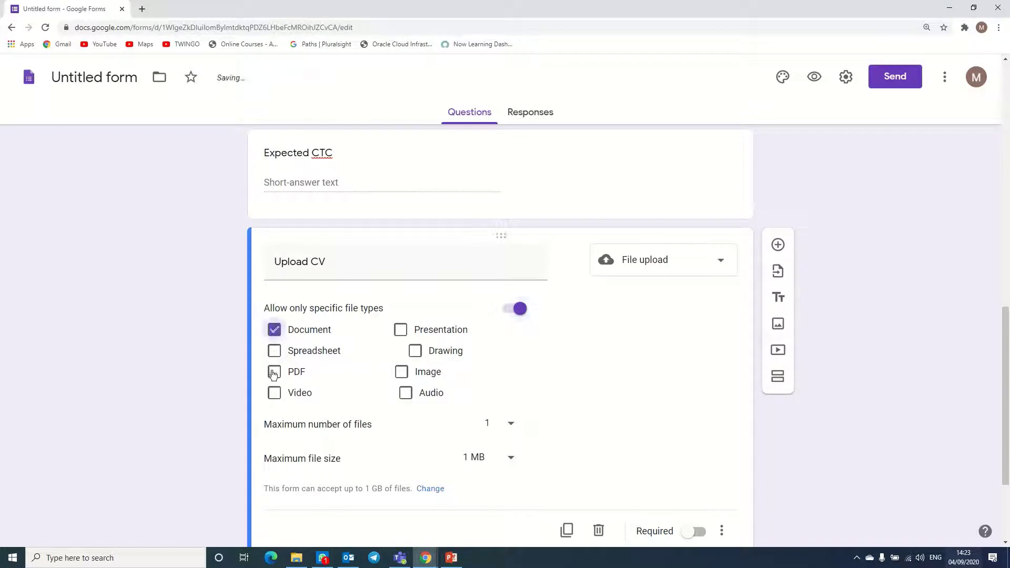
pyautogui.click(273, 394)
pyautogui.click(274, 394)
pyautogui.click(274, 372)
pyautogui.click(696, 531)
pyautogui.moveTo(1005, 326); pyautogui.dragTo(1005, 379)
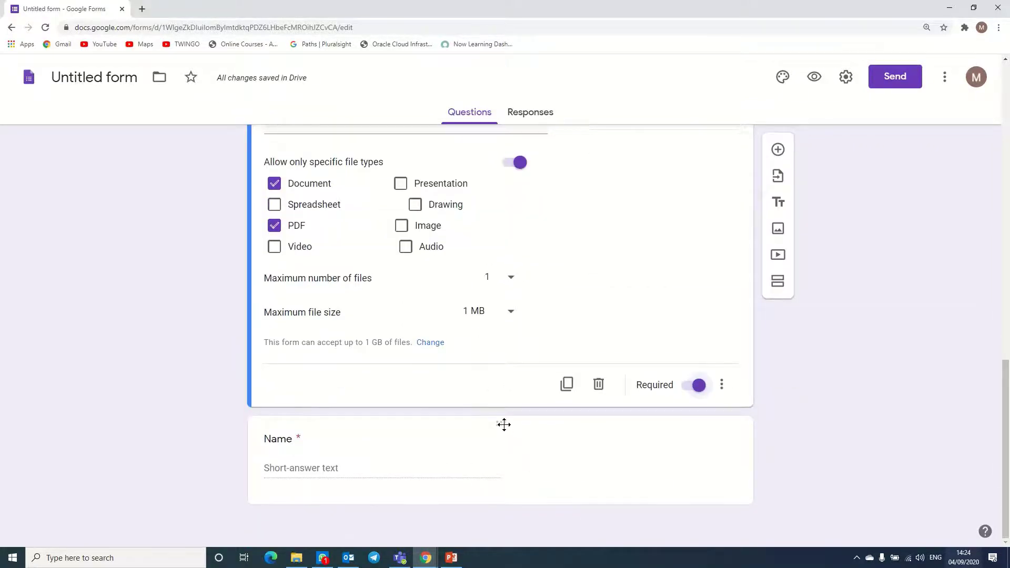
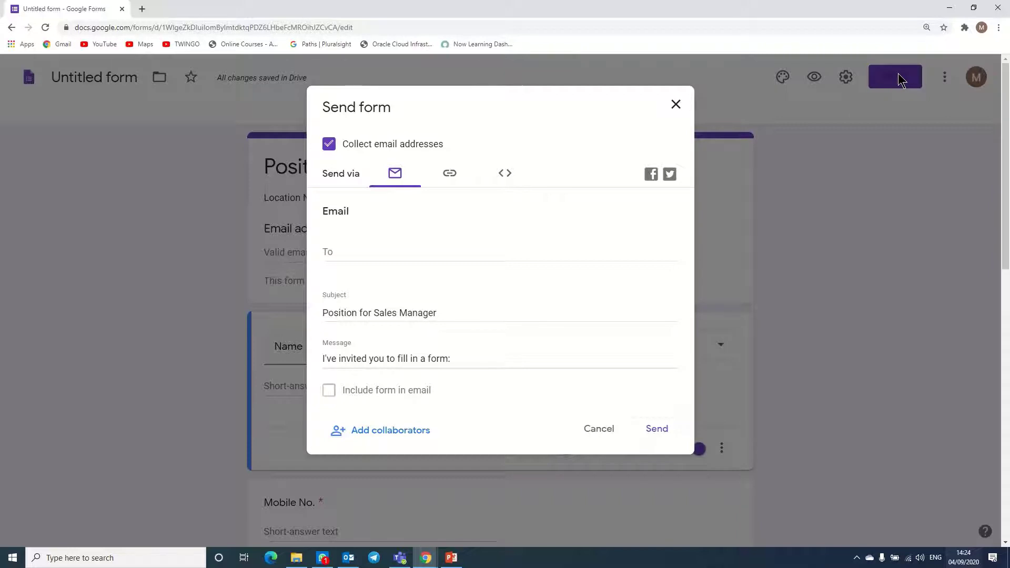
# - Open the Send form dialog for the Position for Sales Manager form, keeping email collection on
pyautogui.click(451, 174)
# - Copy the form's shareable link and bring the Outlook window to the front
pyautogui.click(657, 277)
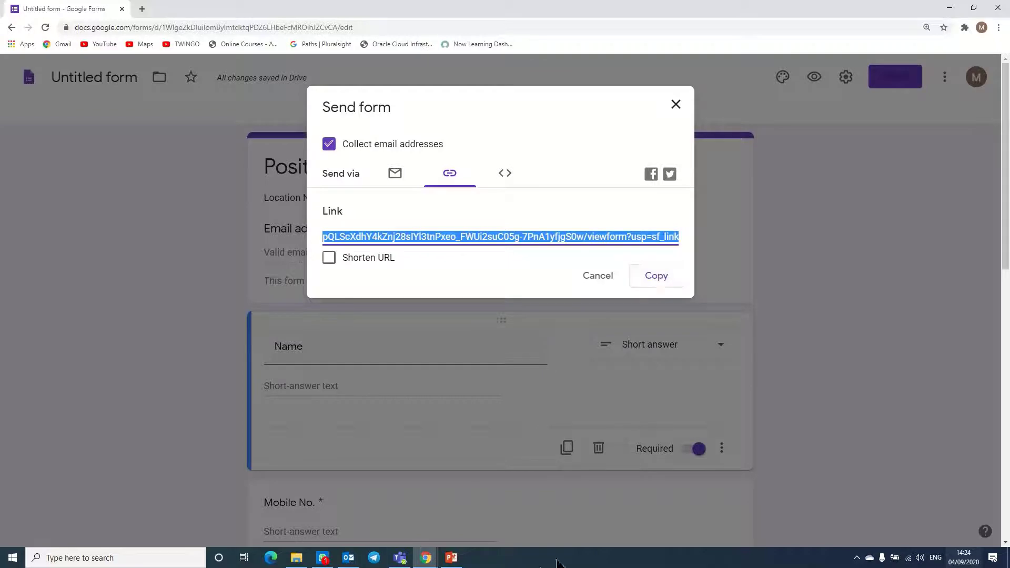
pyautogui.click(347, 560)
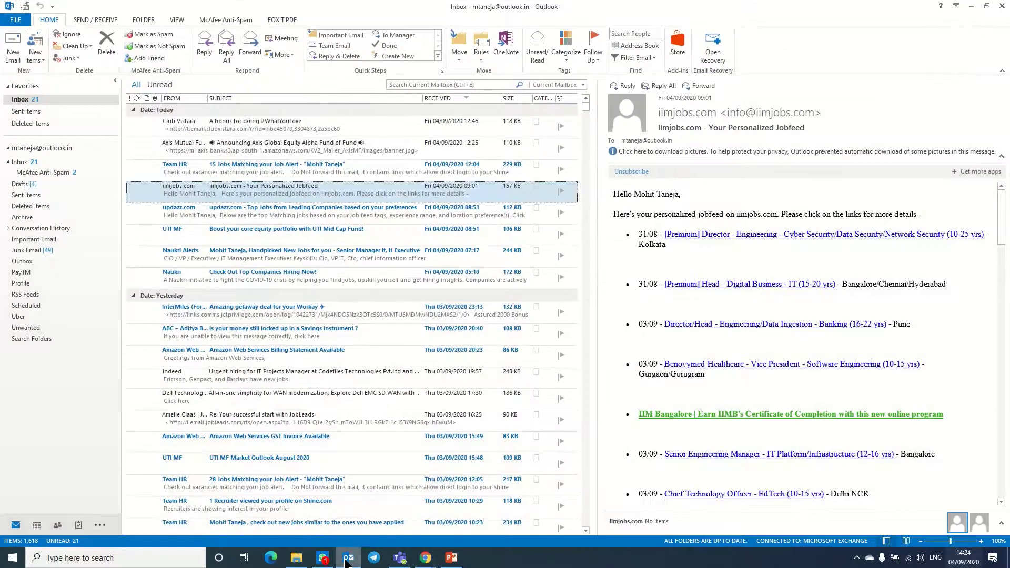
# - Start a maximized new email with the greeting 'Dear Candinate,' and the sign-off 'JD'
pyautogui.click(13, 54)
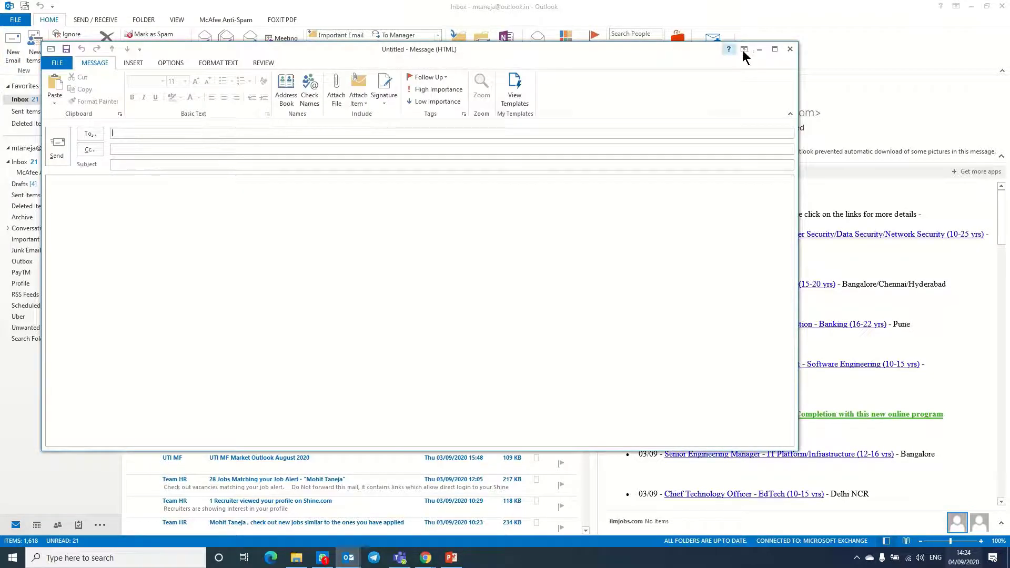
pyautogui.click(774, 49)
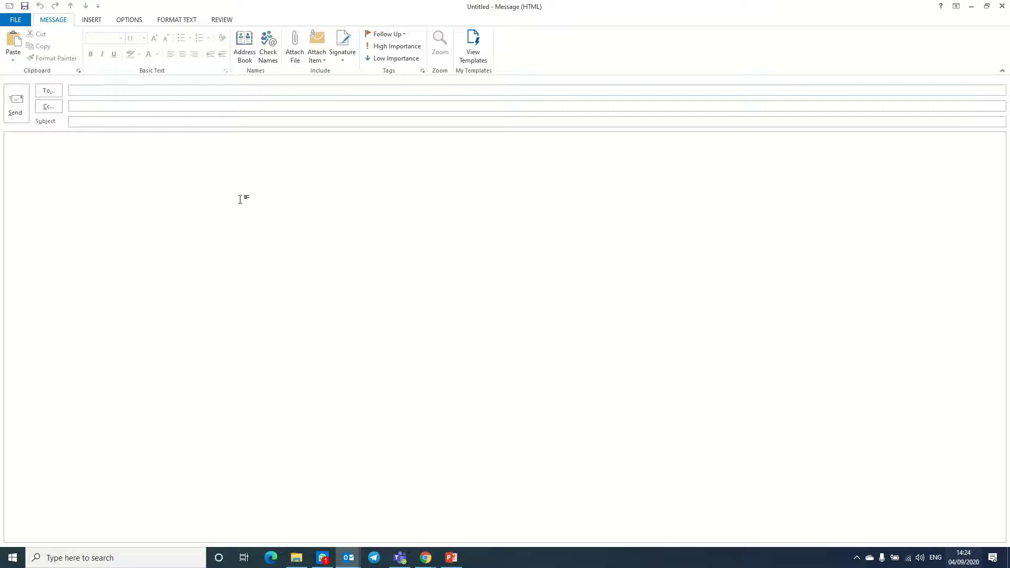
pyautogui.click(221, 164)
pyautogui.write('Dea')
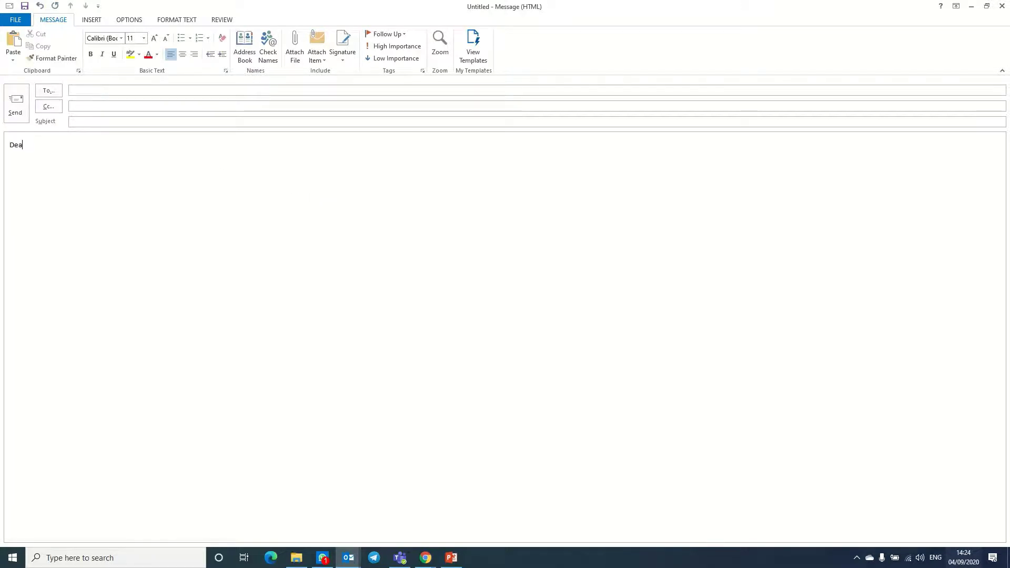
pyautogui.write('r Candinate,')
pyautogui.press('Return')
pyautogui.write('JD')
pyautogui.press('Return')
pyautogui.press('Return')
pyautogui.press('Return')
# - Paste the form link and turn it into a hyperlink that displays 'Upload CV'
pyautogui.hotkey('ctrl', 'v')
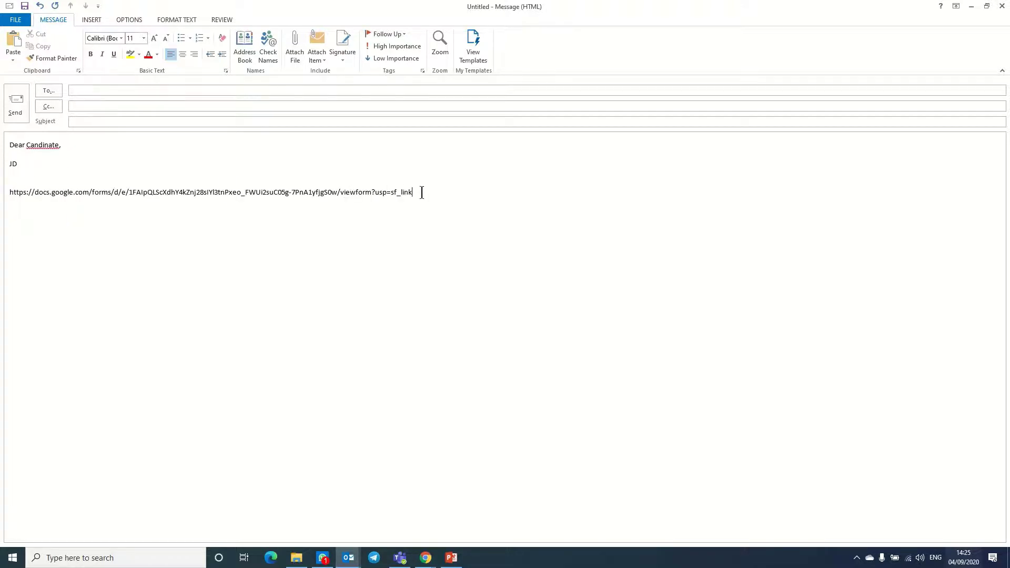
pyautogui.moveTo(421, 192); pyautogui.dragTo(3, 193)
pyautogui.rightClick(35, 192)
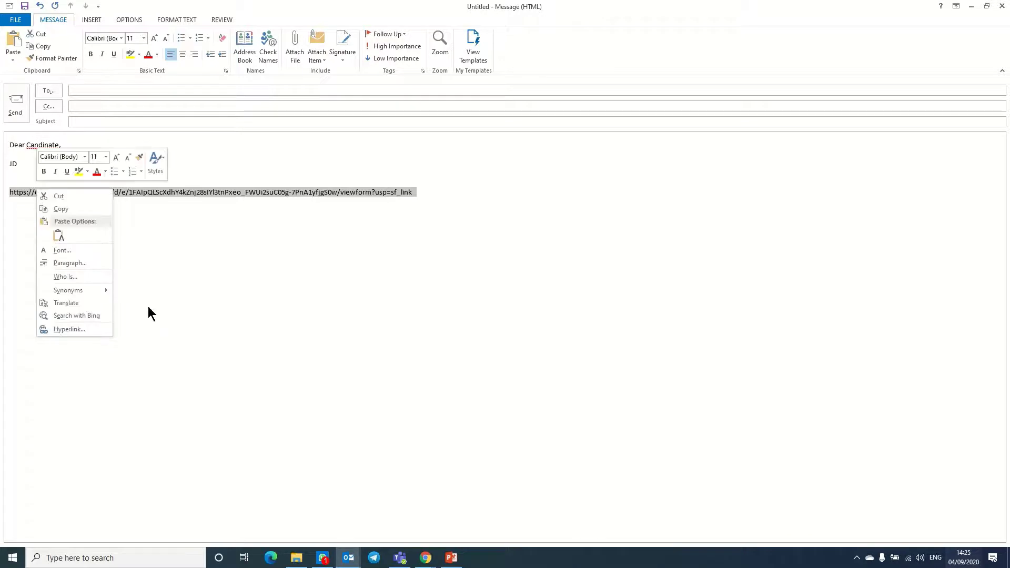
pyautogui.click(82, 329)
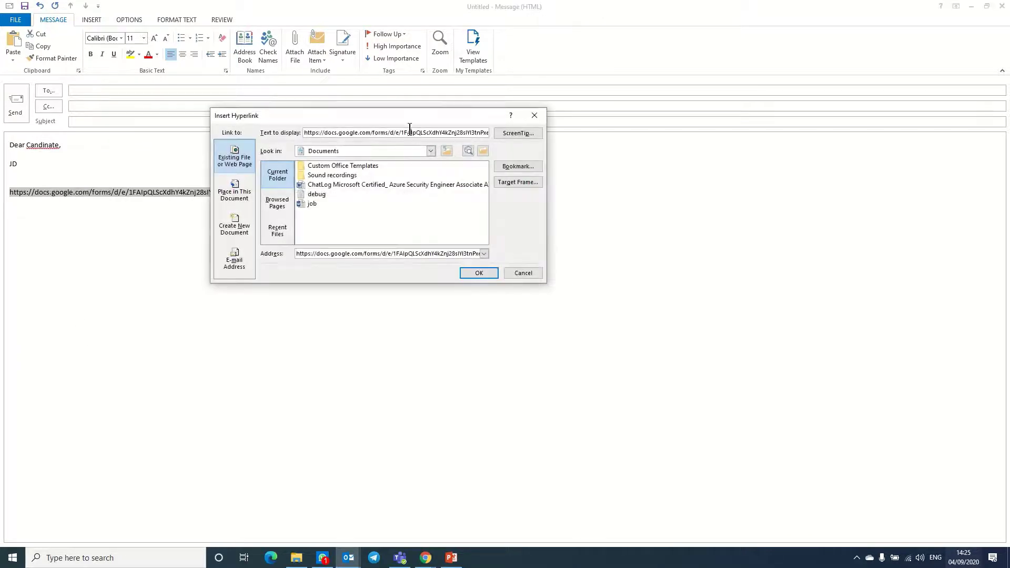
pyautogui.doubleClick(409, 132)
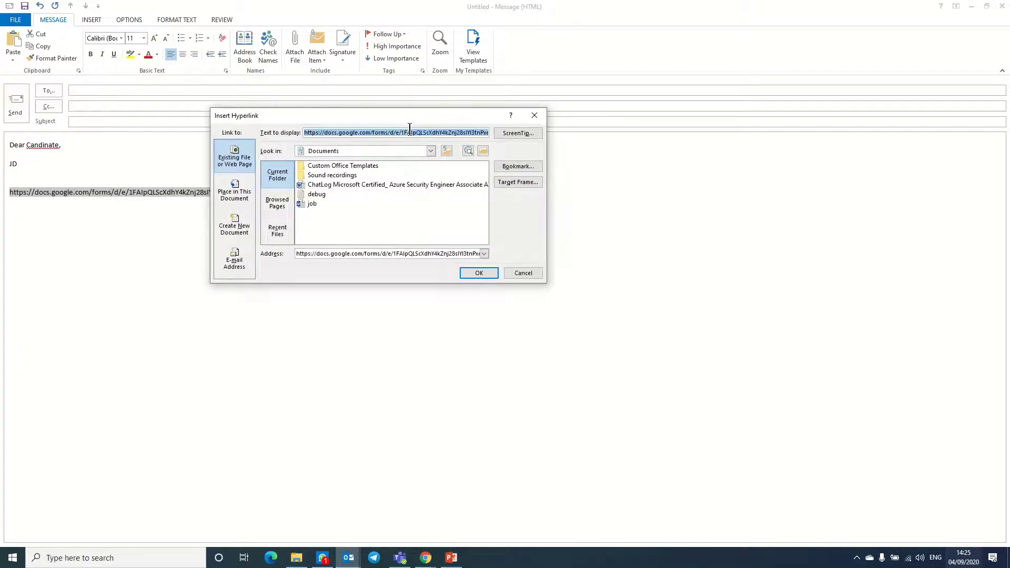
pyautogui.write('Upload CV')
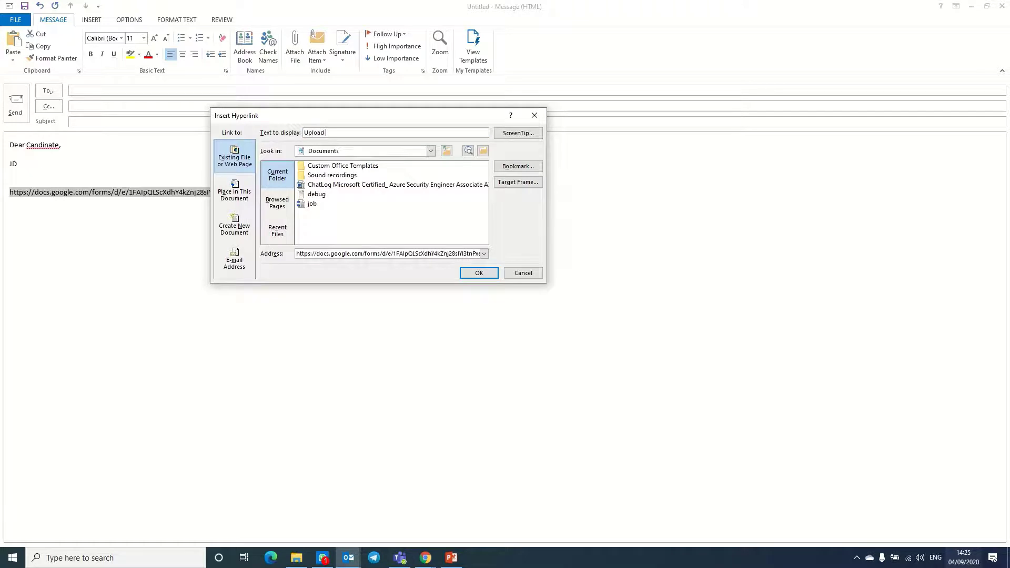
pyautogui.click(463, 273)
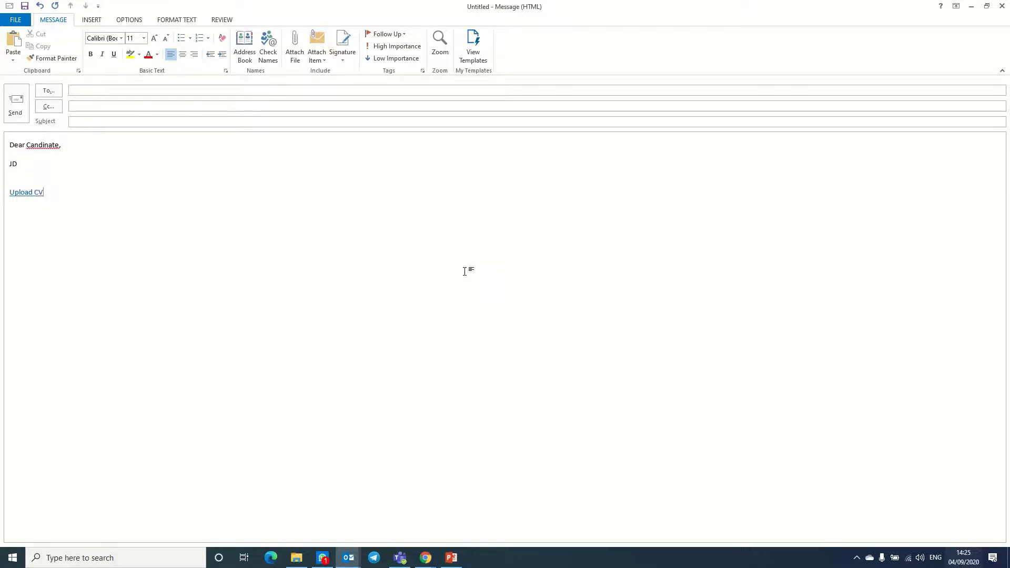
pyautogui.click(142, 90)
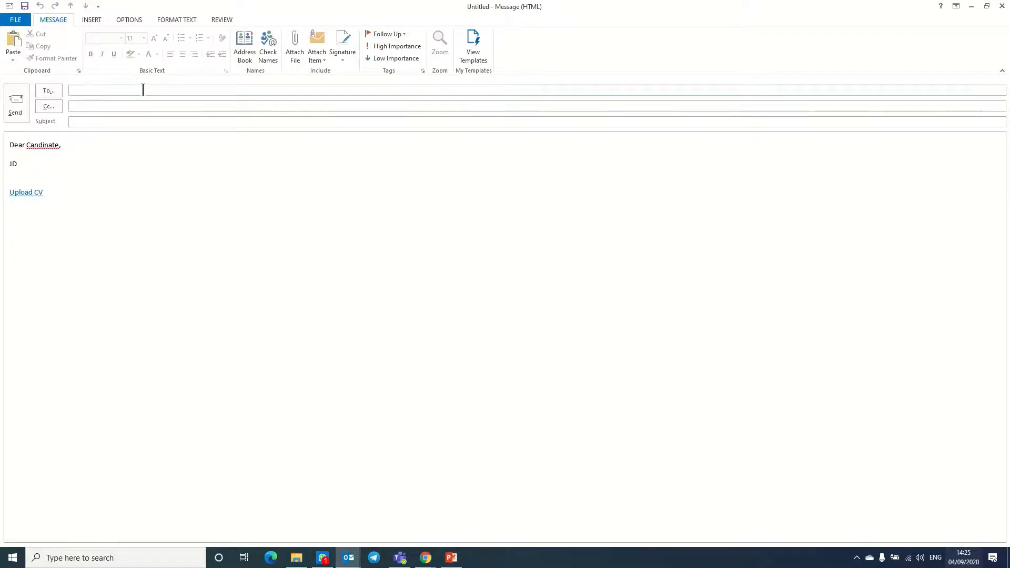
# - Address the email to two autocompleted recipients with subject 'CV', send it, and minimize Outlook
pyautogui.write('mohi')
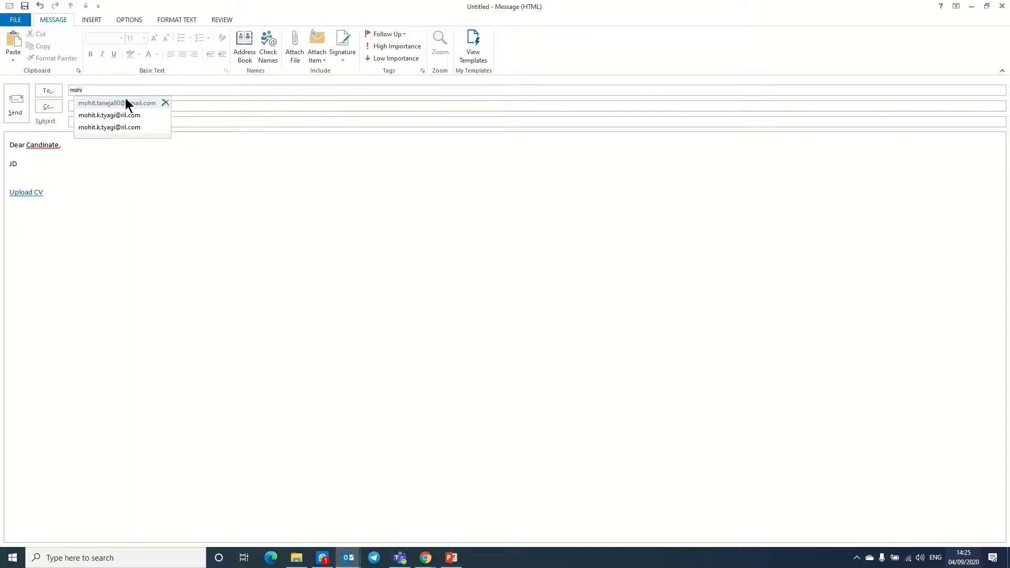
pyautogui.click(118, 101)
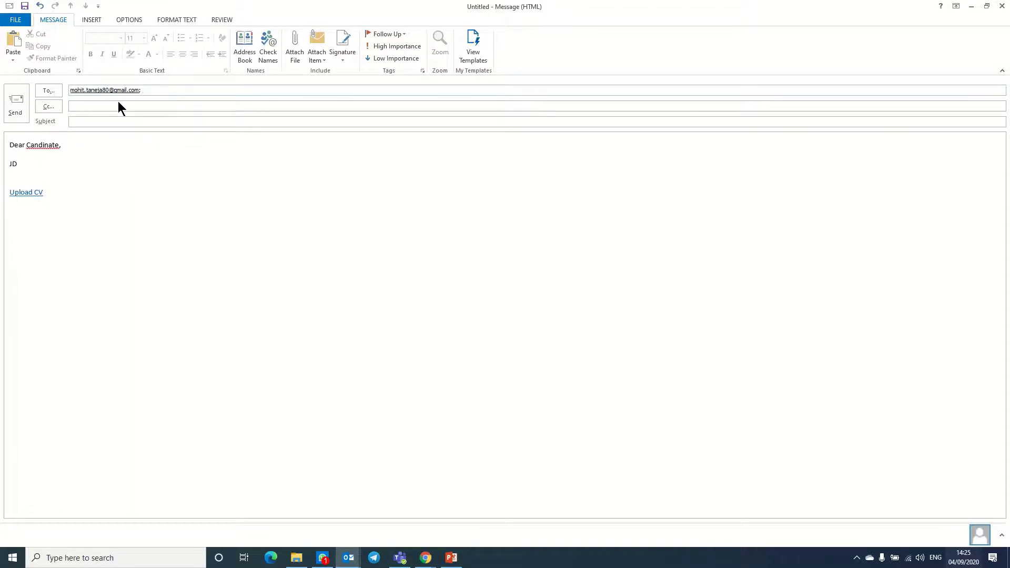
pyautogui.write('tech')
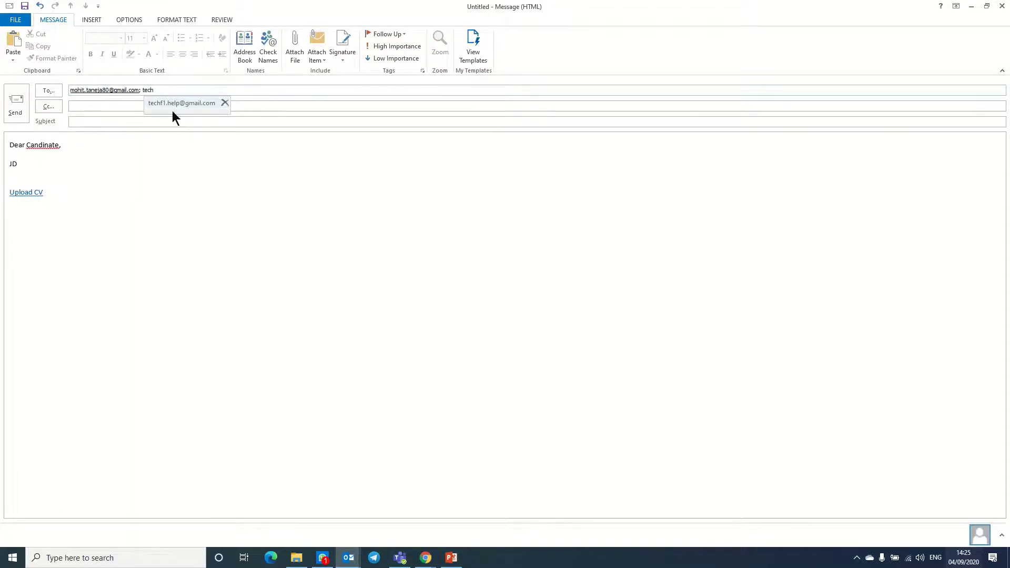
pyautogui.click(169, 104)
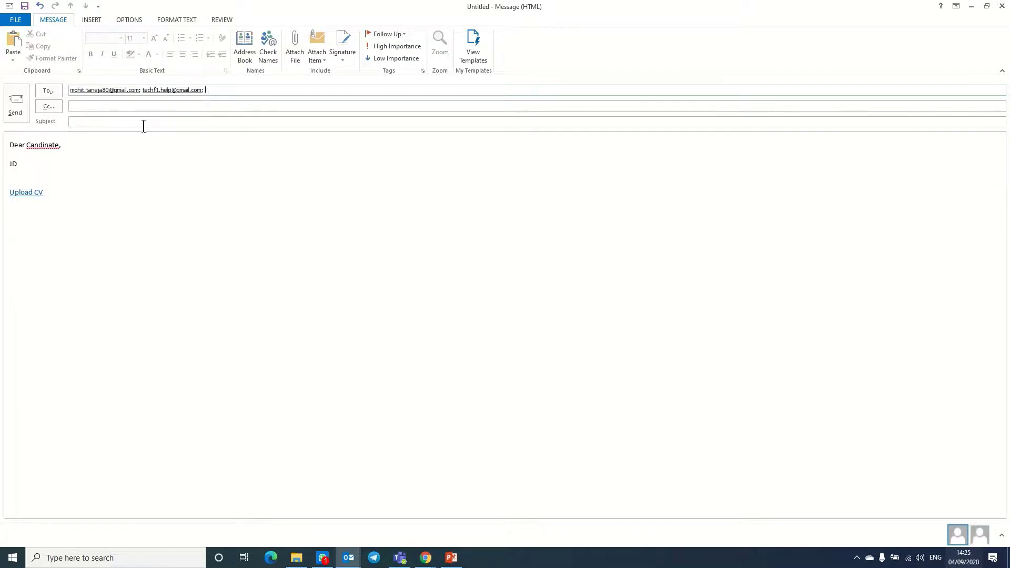
pyautogui.click(143, 122)
pyautogui.write('CV')
pyautogui.click(12, 112)
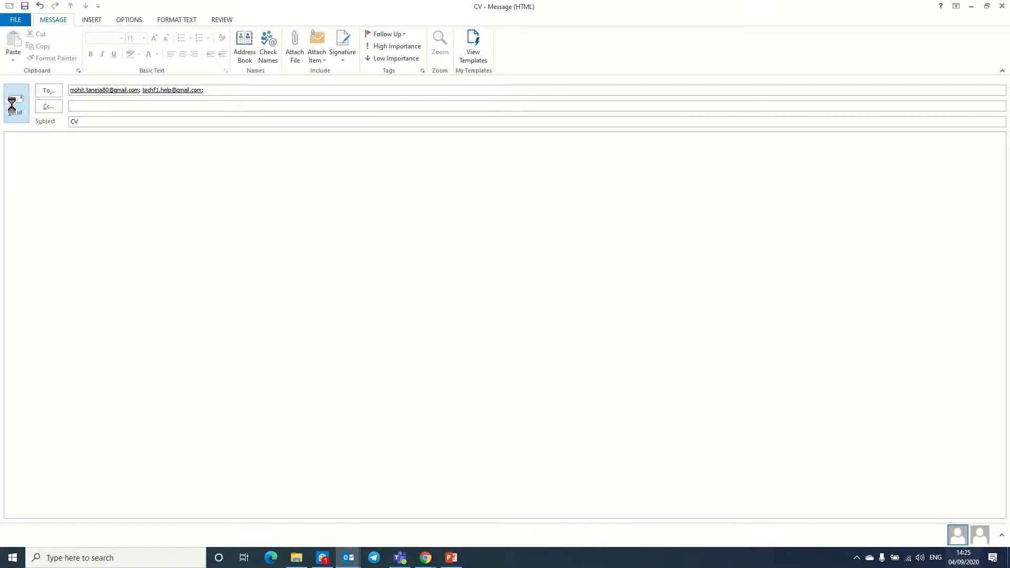
pyautogui.click(971, 6)
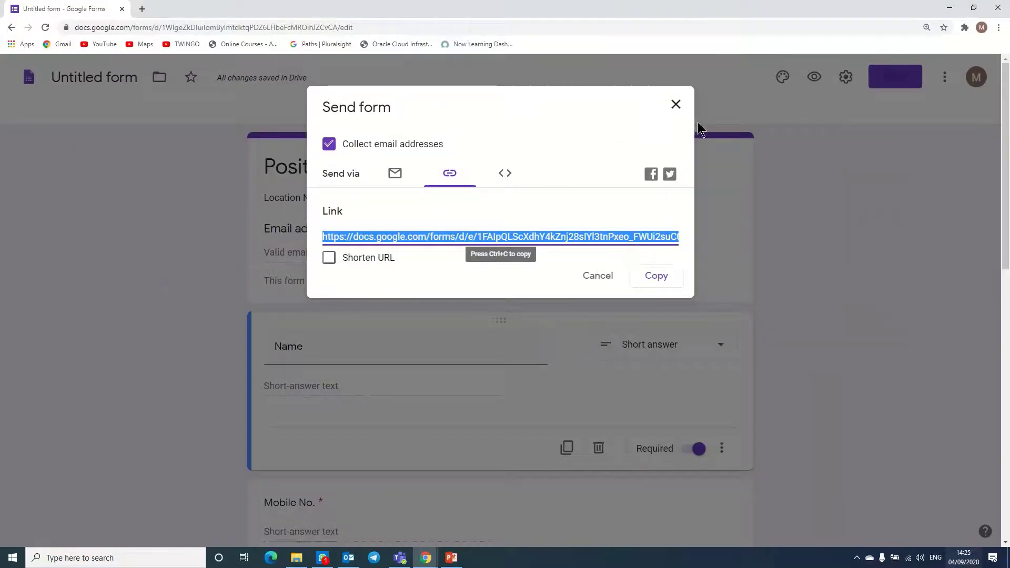
# - Refresh both Gmail inboxes and open the received CV email in the second account
pyautogui.moveTo(425, 557)
pyautogui.click(333, 529)
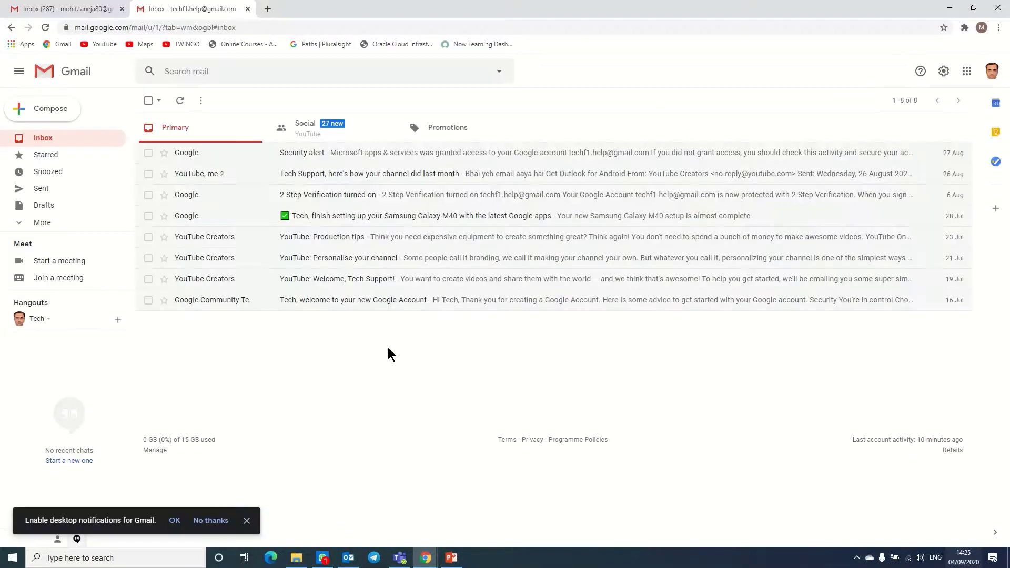
pyautogui.click(35, 139)
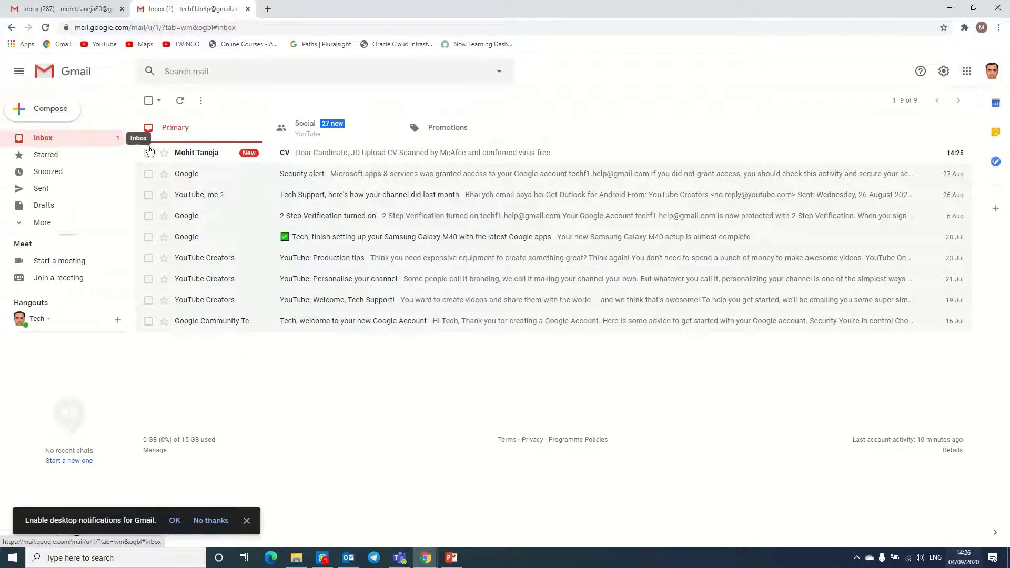
pyautogui.click(15, 8)
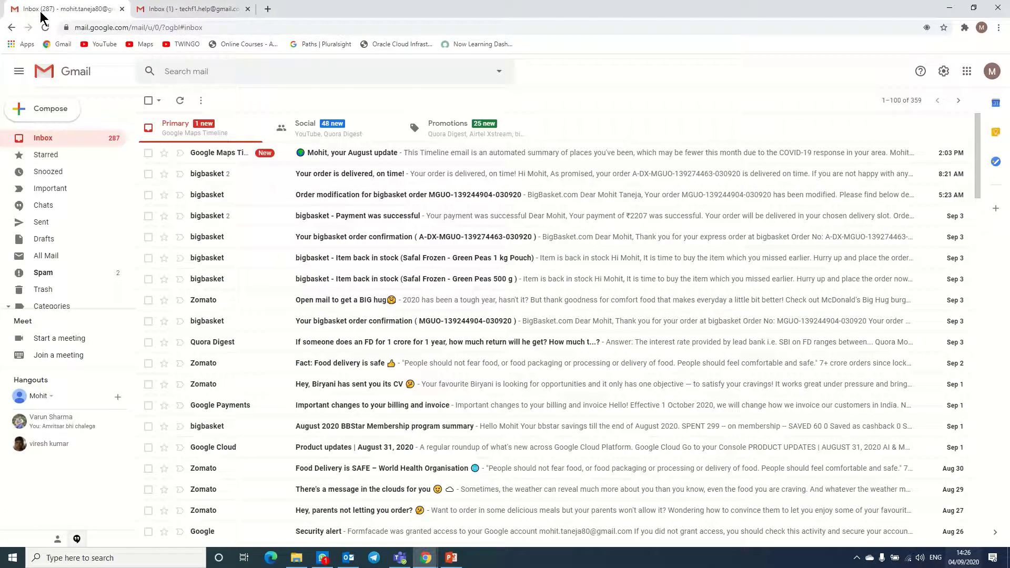
pyautogui.click(37, 139)
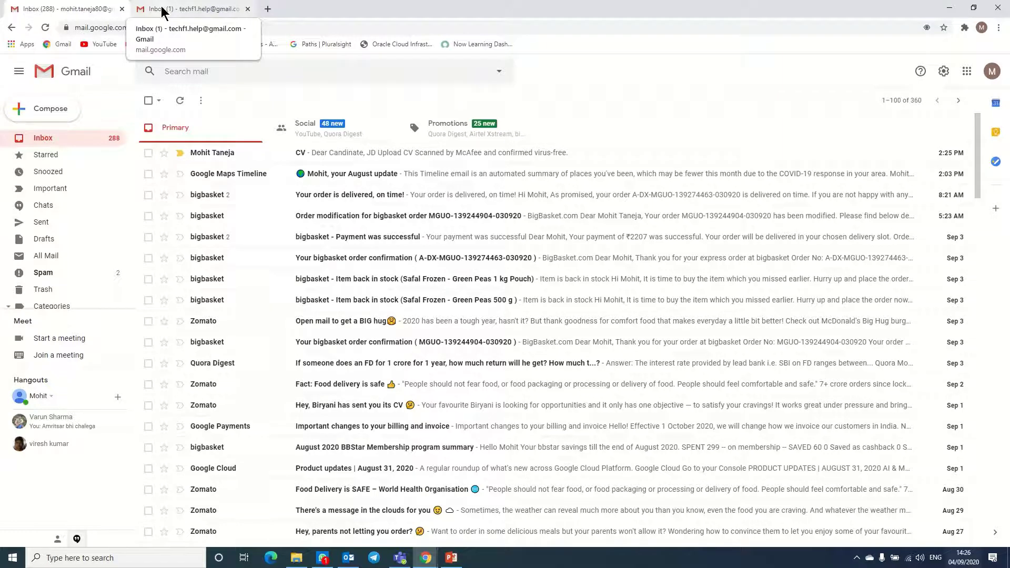
pyautogui.click(162, 11)
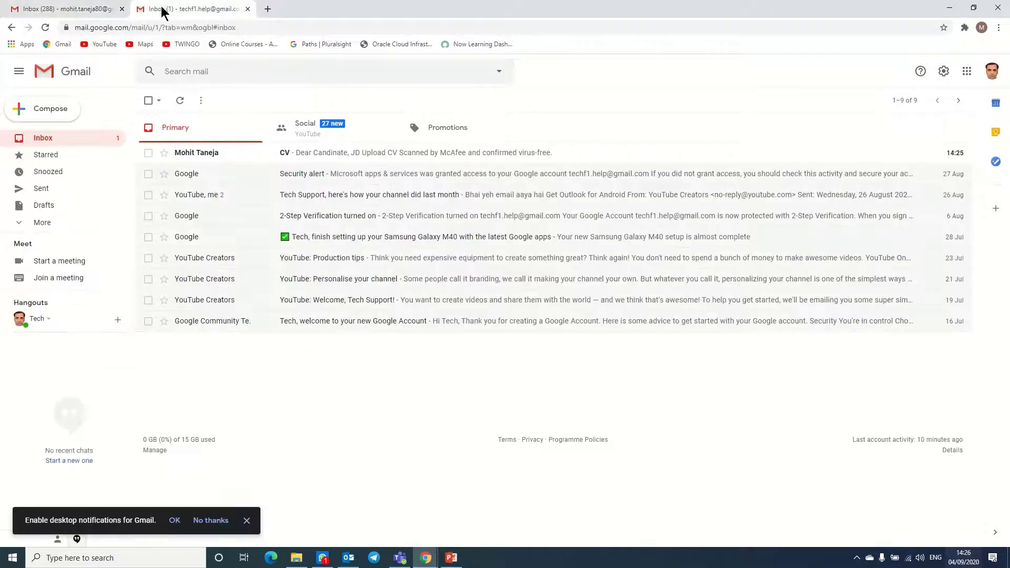
pyautogui.click(290, 157)
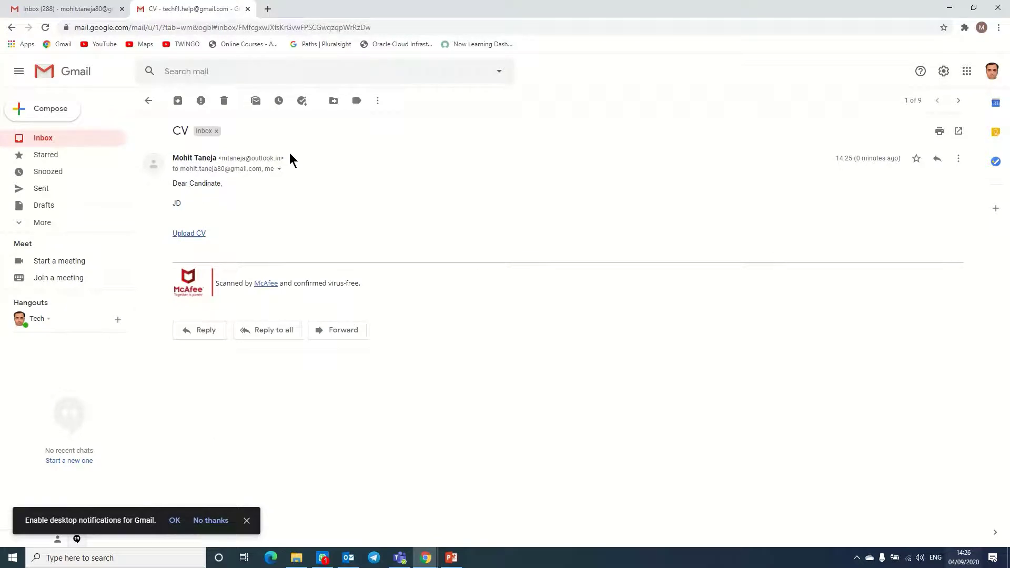
# - Follow the Upload CV link and enter the applicant's email address, name and mobile number
pyautogui.click(188, 234)
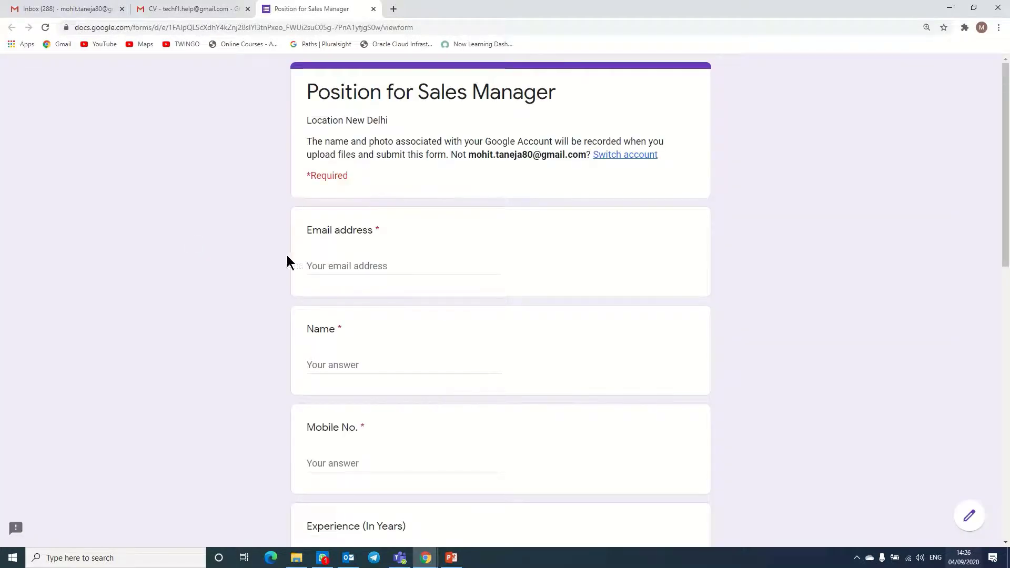
pyautogui.click(334, 266)
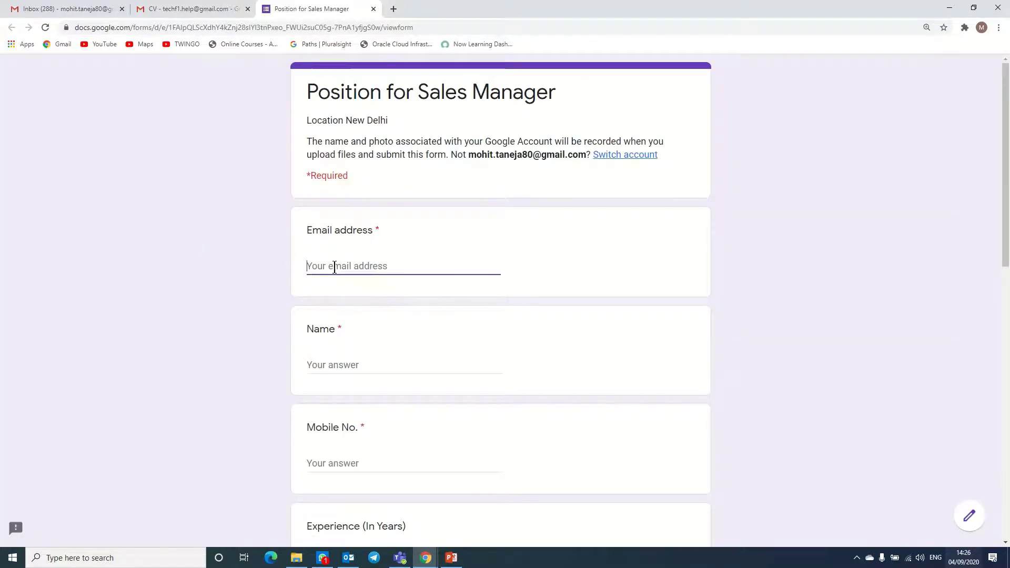
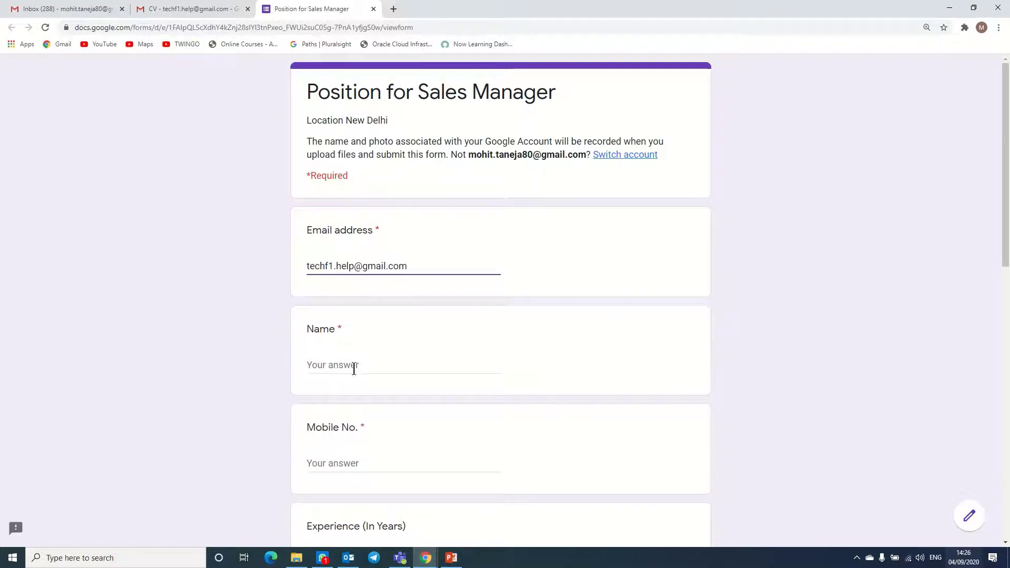
pyautogui.click(353, 370)
pyautogui.write('A')
pyautogui.click(340, 463)
pyautogui.write('98')
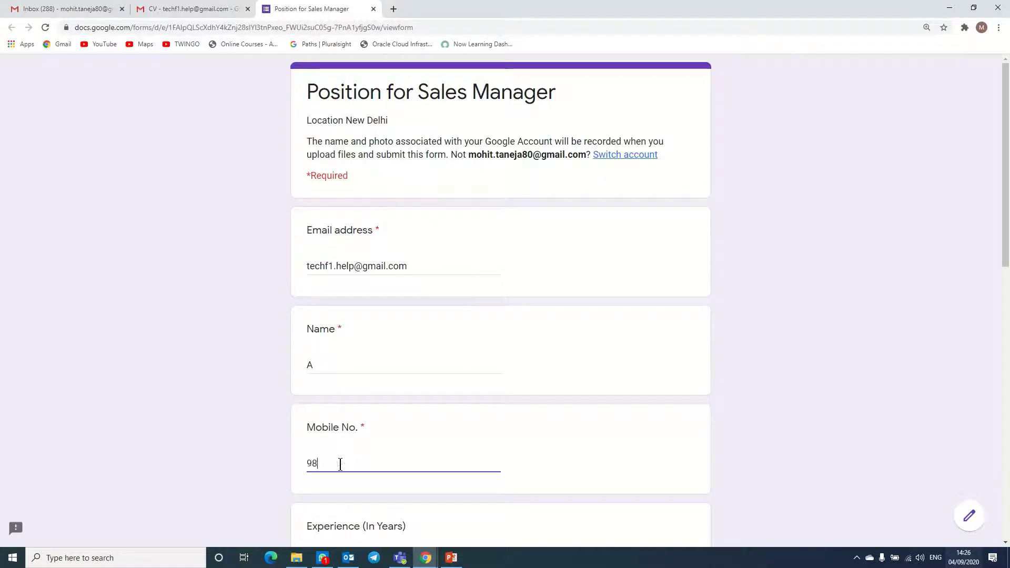
pyautogui.write('76543212')
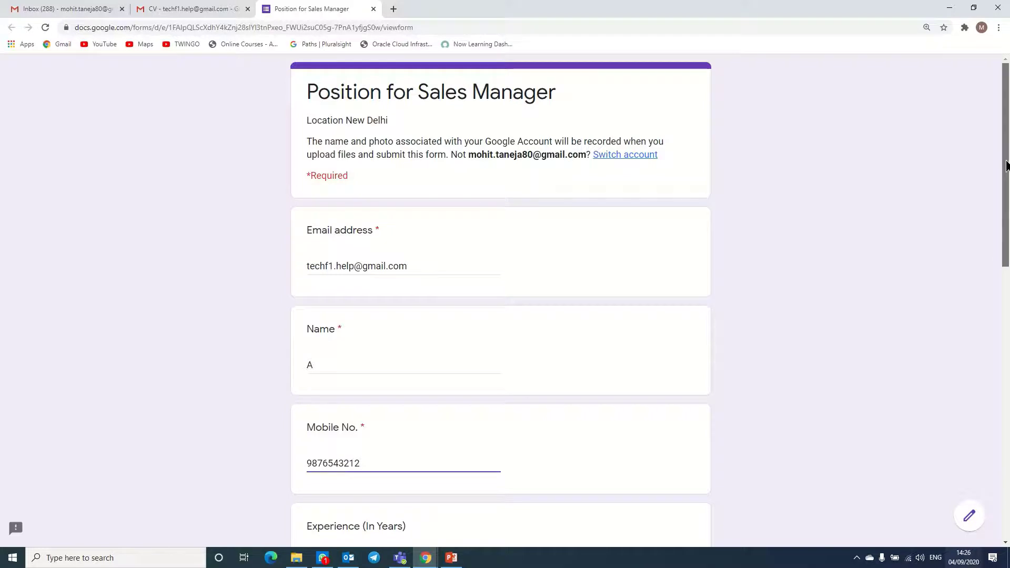
# - Answer Experience with 5 and Current Location with Delhi
pyautogui.scroll(-4, 1005, 158)
pyautogui.click(371, 341)
pyautogui.write('5')
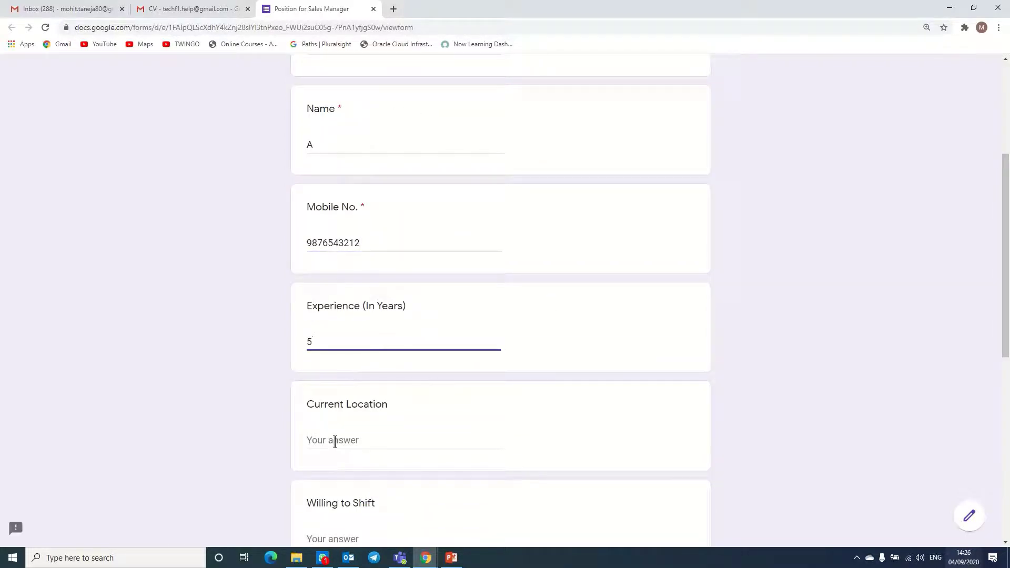
pyautogui.click(332, 443)
pyautogui.write('Delhi')
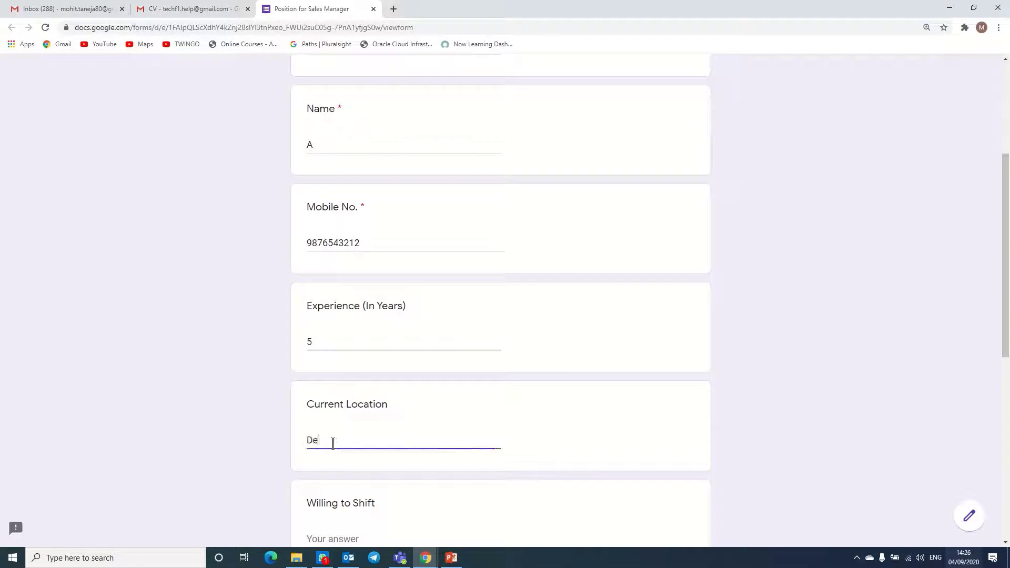
pyautogui.press('BackSpace')
pyautogui.press('BackSpace')
pyautogui.write('hi')
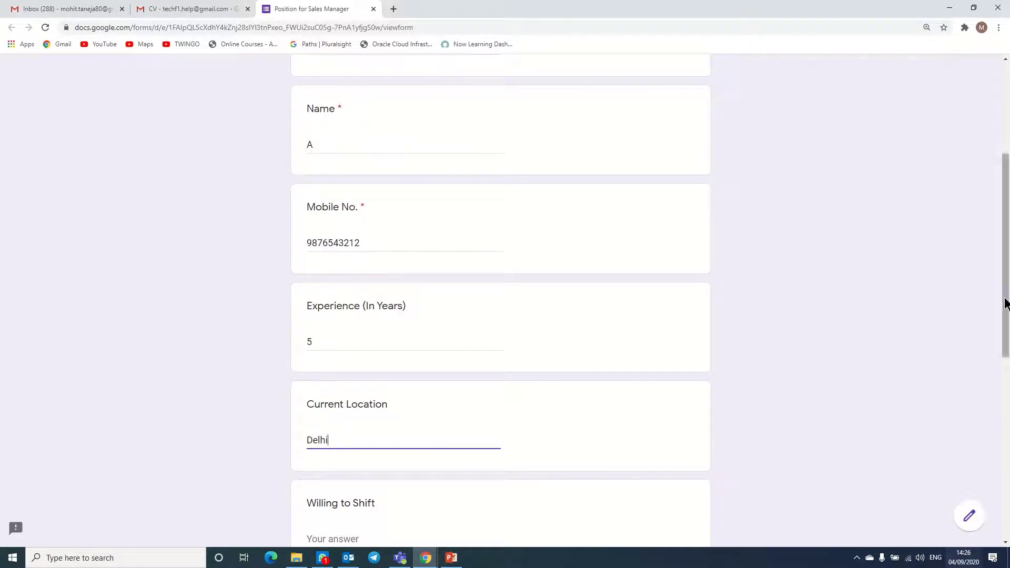
# - Answer Yes to Willing to Shift, Current CTC 500000 and Expected CTC 600000
pyautogui.scroll(-1, 1007, 333)
pyautogui.scroll(-3, 1007, 333)
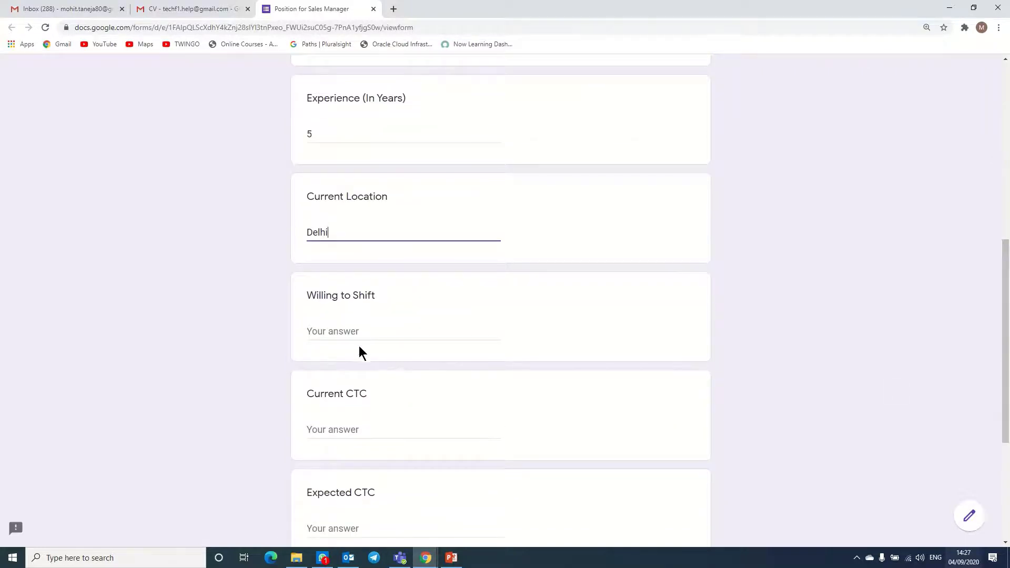
pyautogui.click(356, 331)
pyautogui.write('Yes')
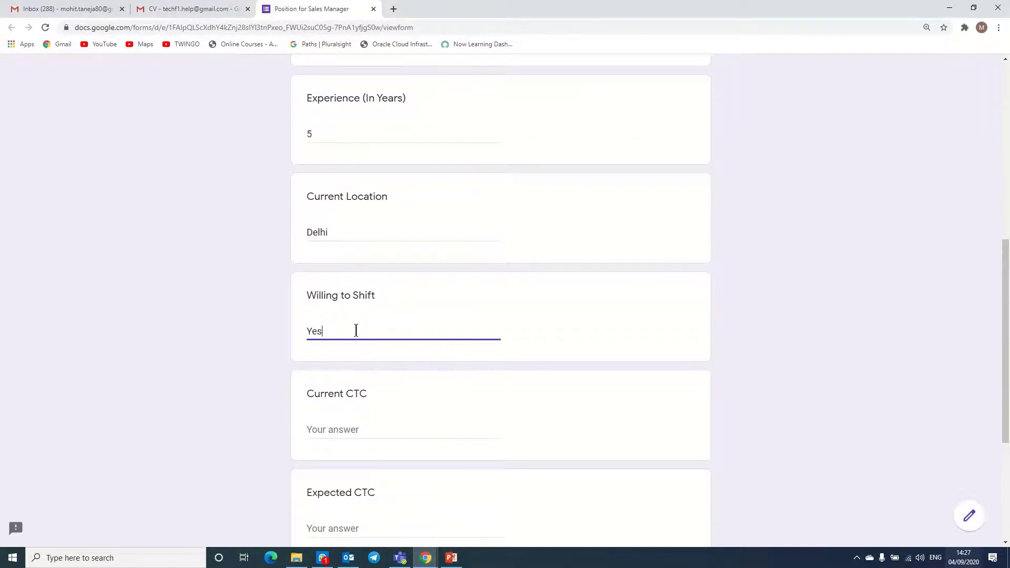
pyautogui.click(332, 430)
pyautogui.write('500')
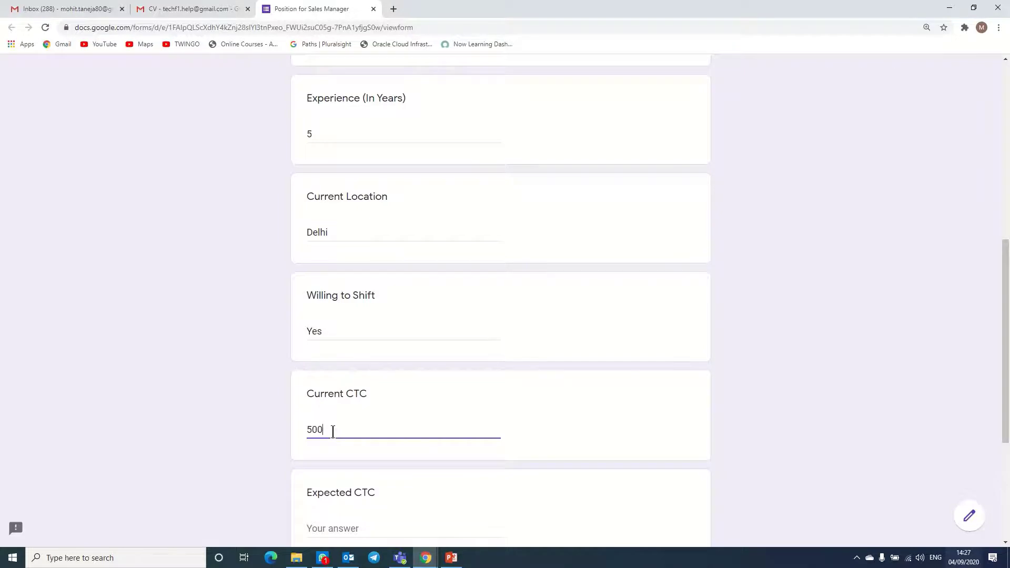
pyautogui.write('000')
pyautogui.moveTo(1004, 350); pyautogui.dragTo(1004, 428)
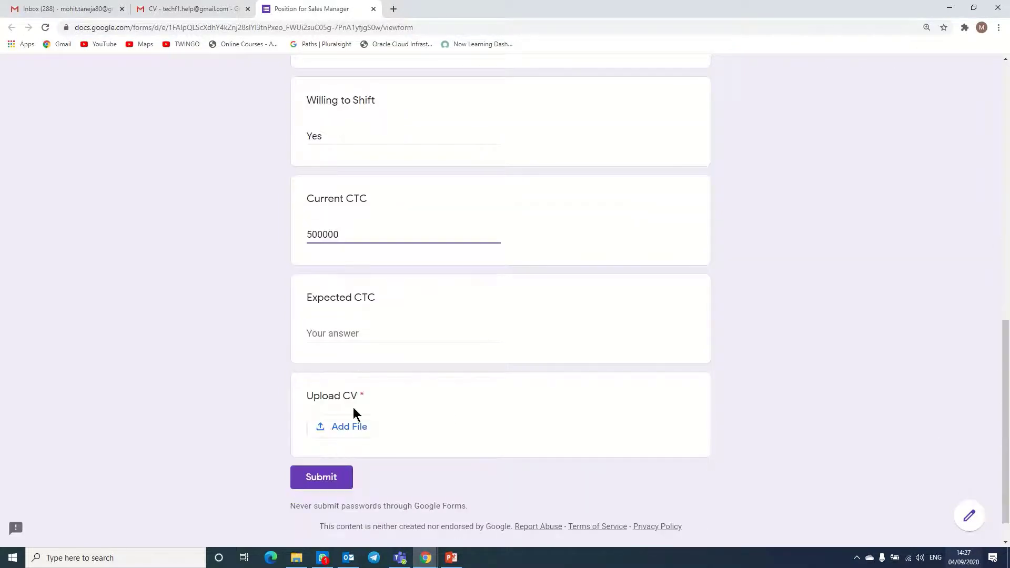
pyautogui.click(344, 334)
pyautogui.write('60')
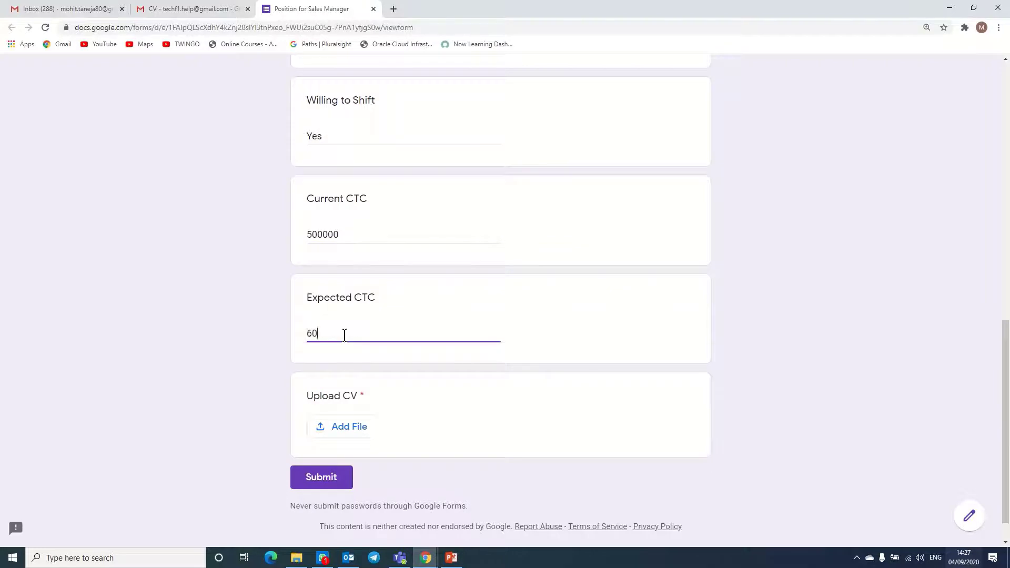
pyautogui.write('0000')
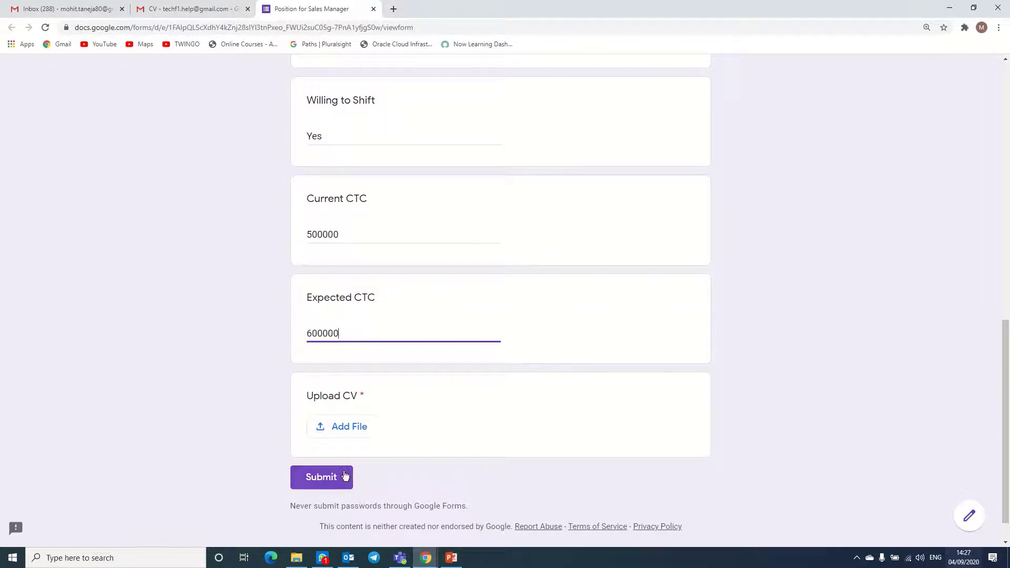
pyautogui.click(340, 432)
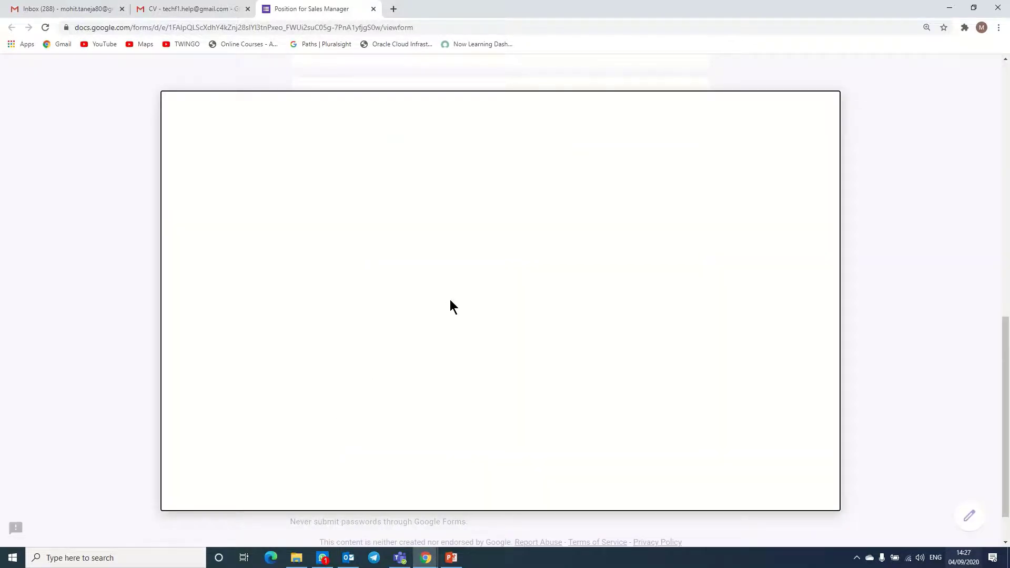
# - Upload CV A.docx from the computer and submit the application
pyautogui.click(469, 313)
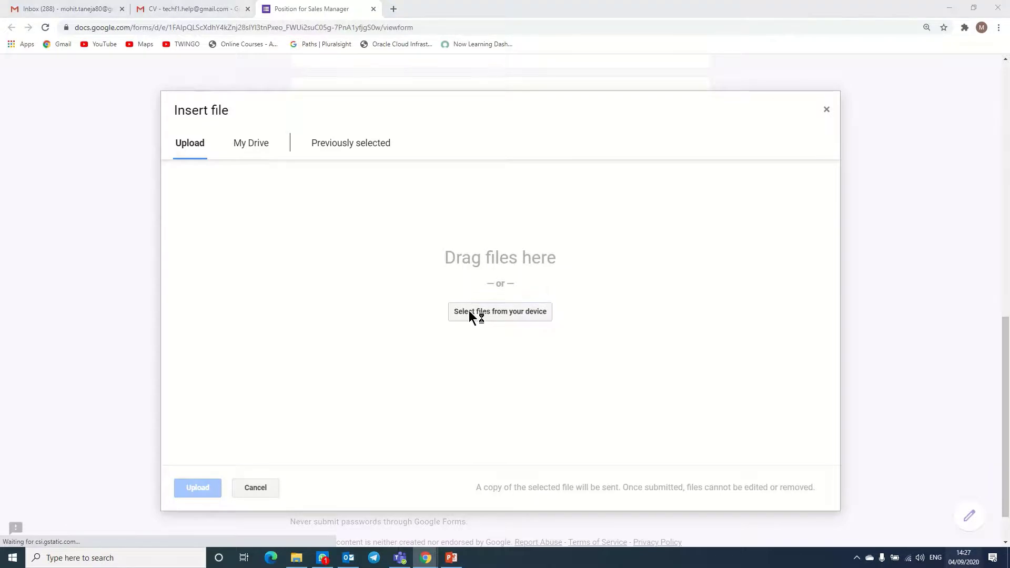
pyautogui.doubleClick(606, 243)
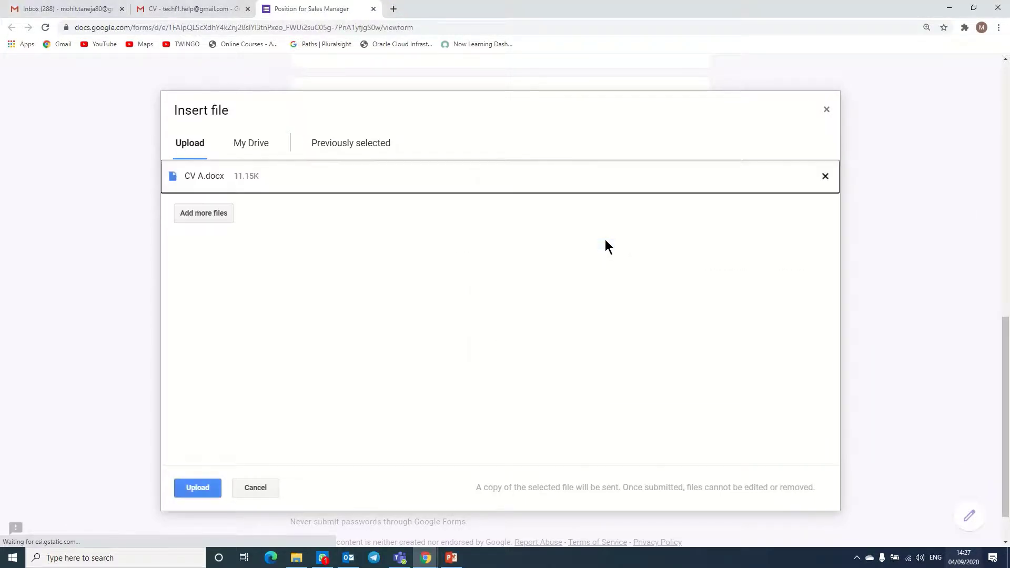
pyautogui.click(200, 487)
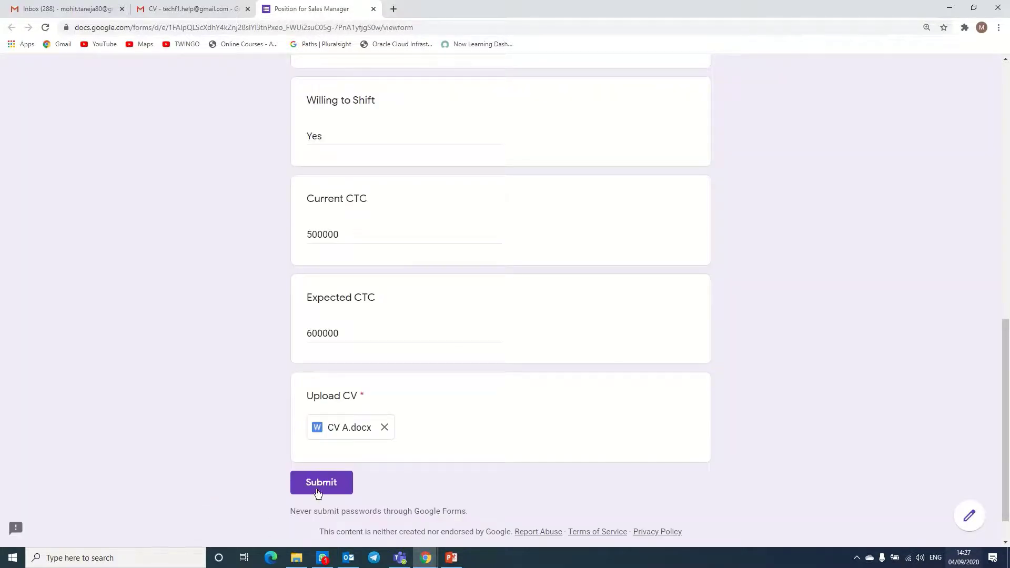
pyautogui.click(315, 487)
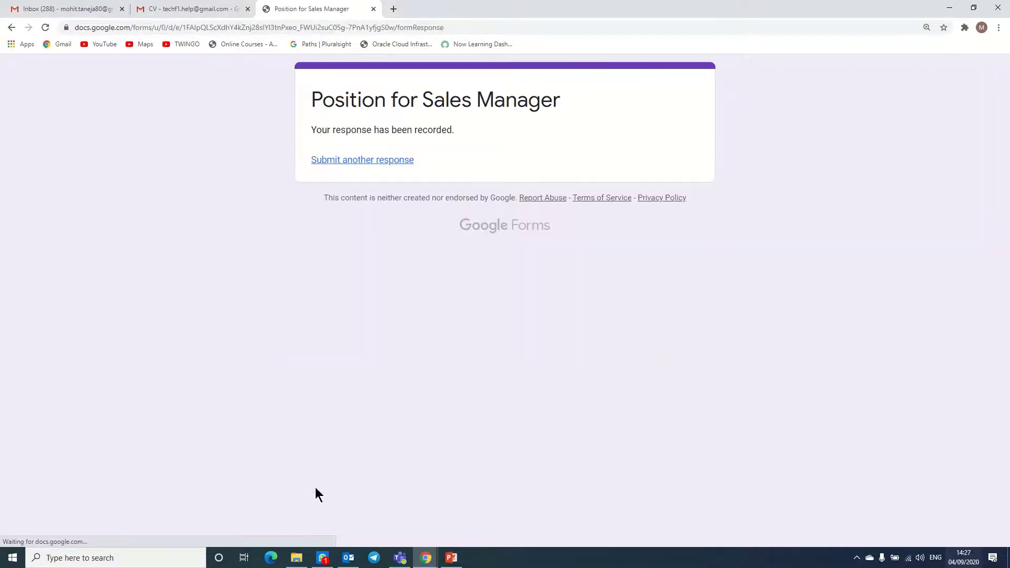
# - Open the CV email in the first Gmail inbox and follow its Upload CV link
pyautogui.click(39, 9)
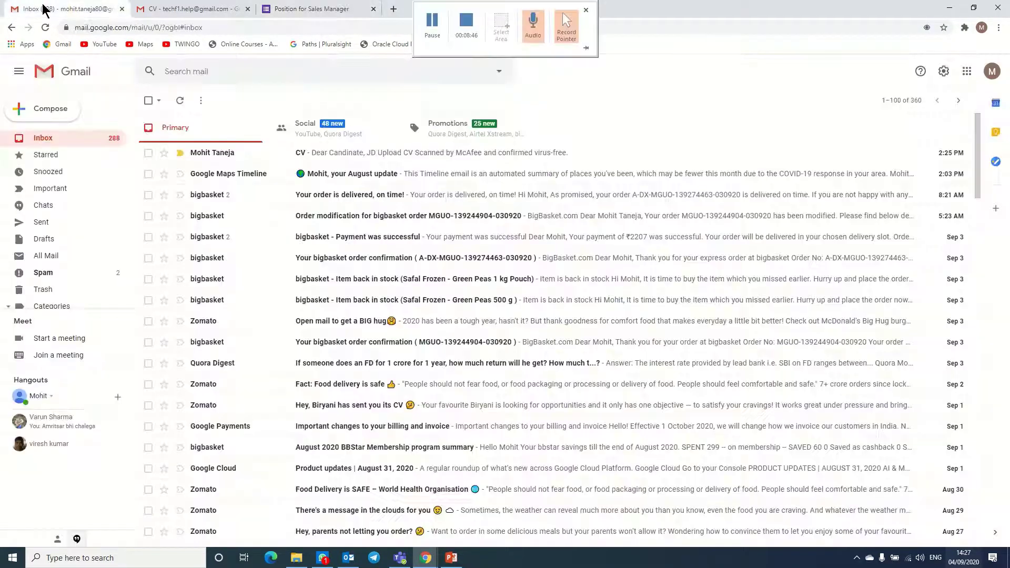
pyautogui.click(303, 152)
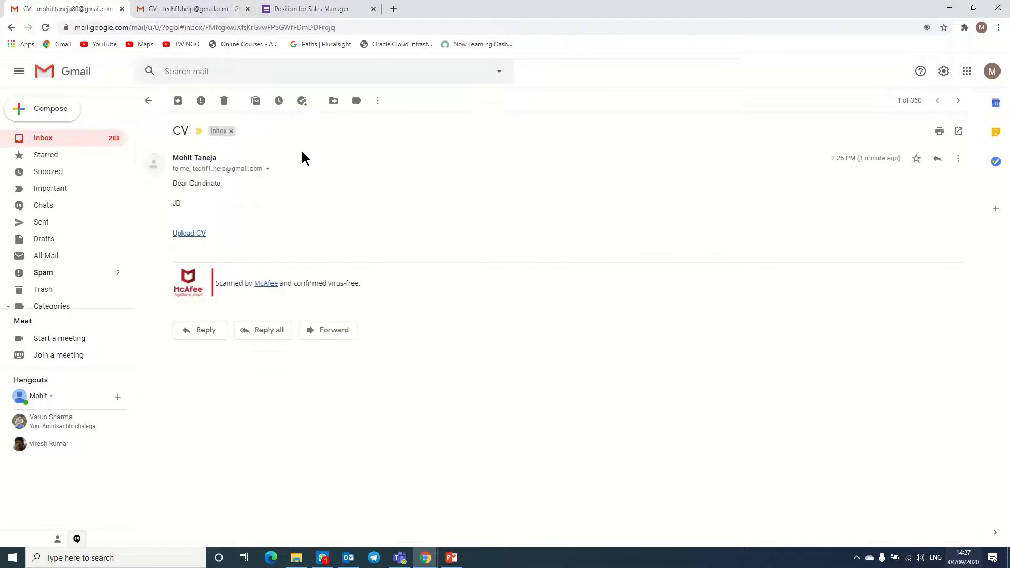
pyautogui.click(186, 234)
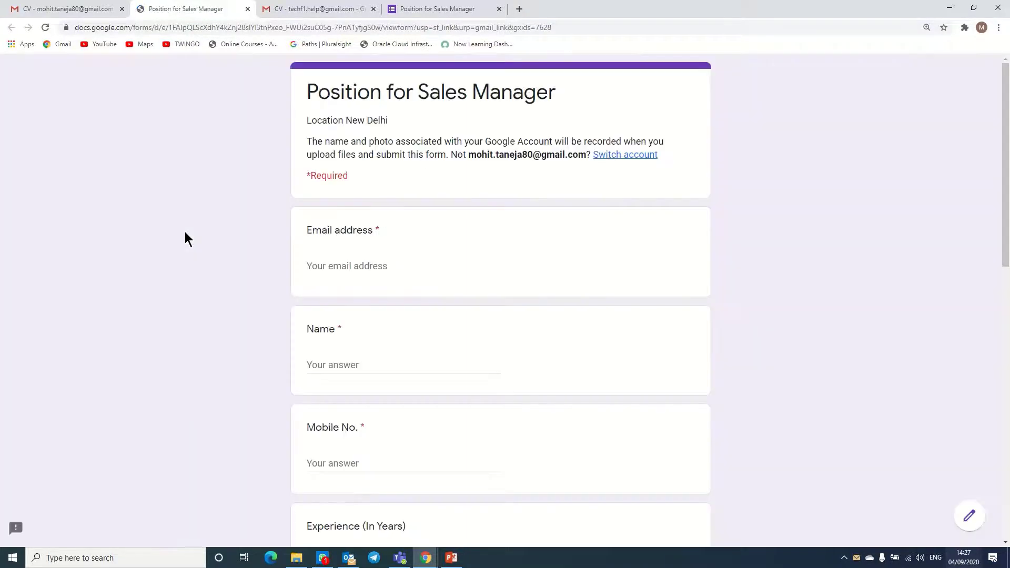
# - Enter the applicant's email address, name, mobile number and 7 years of experience
pyautogui.click(387, 265)
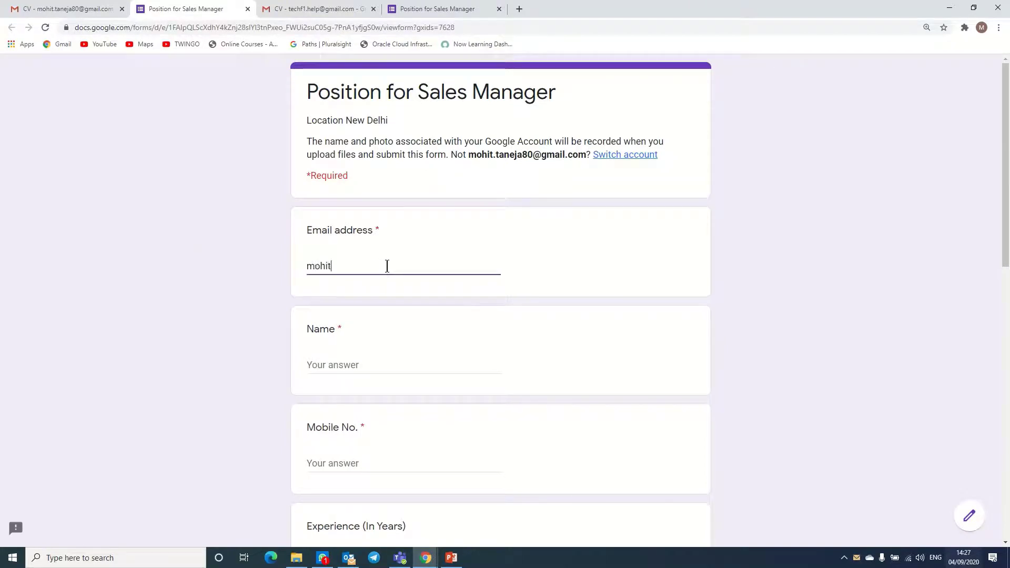
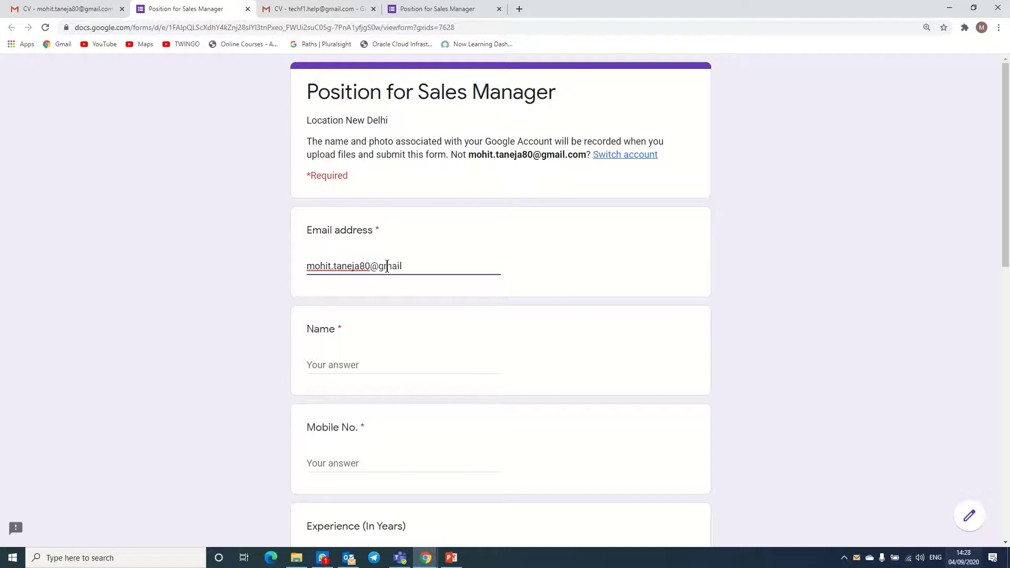
pyautogui.moveTo(1004, 199); pyautogui.dragTo(1003, 239)
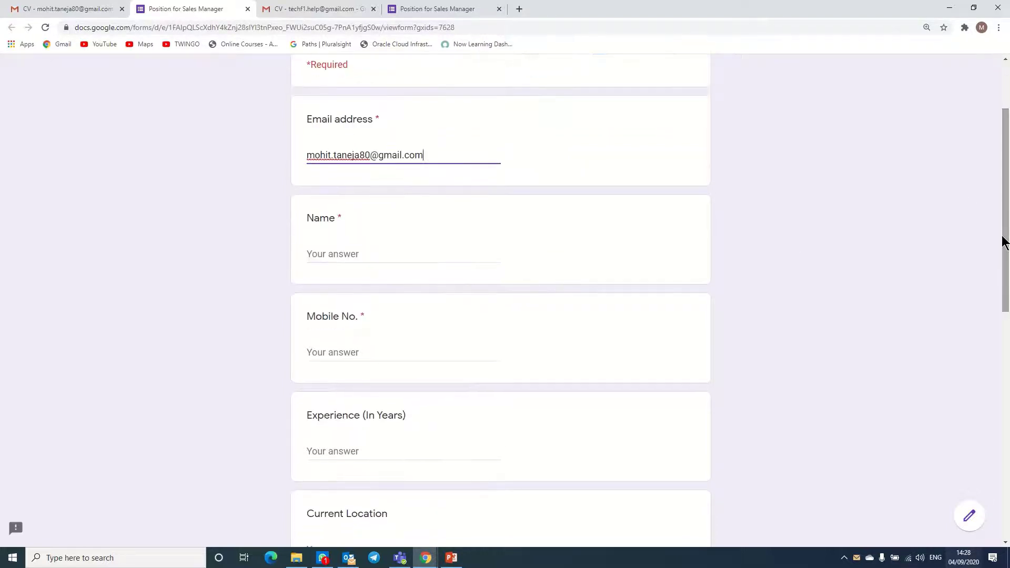
pyautogui.click(422, 254)
pyautogui.write('B')
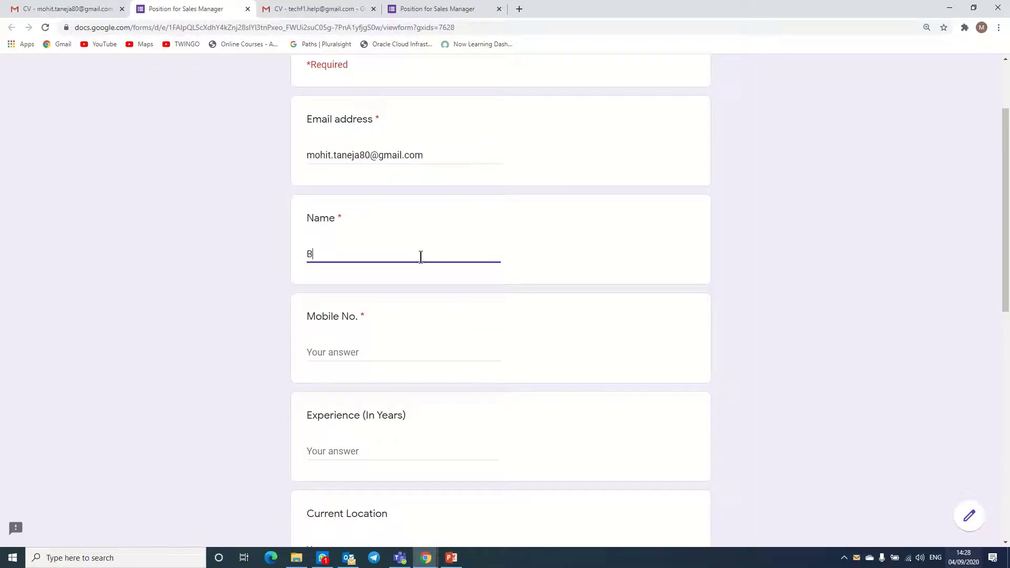
pyautogui.click(327, 350)
pyautogui.write('98')
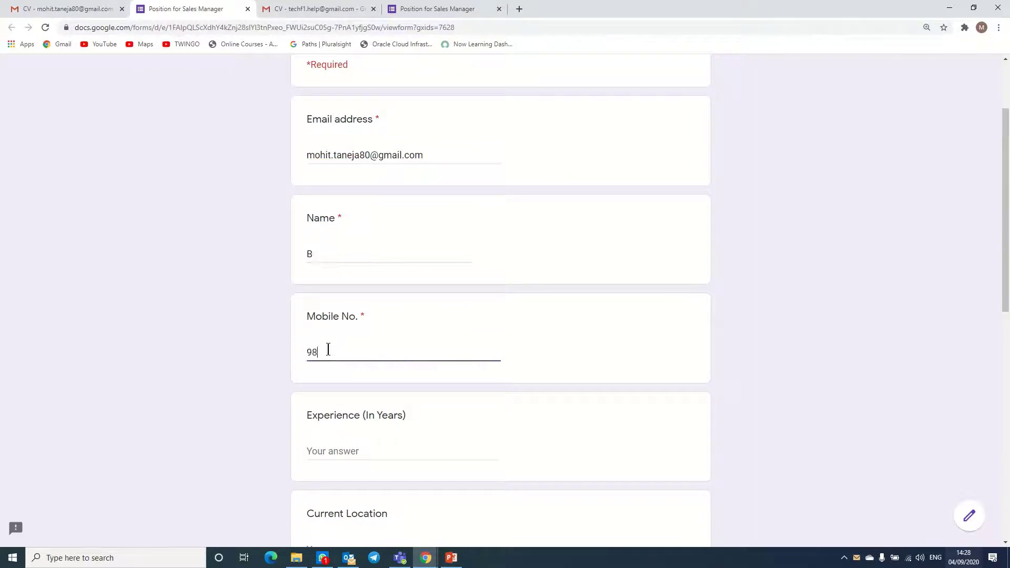
pyautogui.write('7654313')
pyautogui.click(431, 454)
pyautogui.write('7')
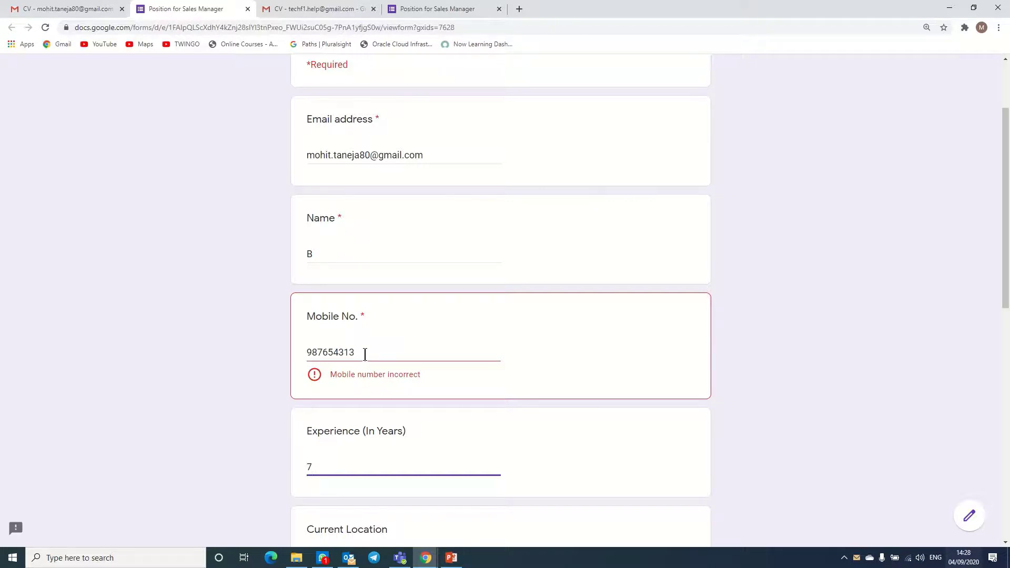
pyautogui.click(365, 354)
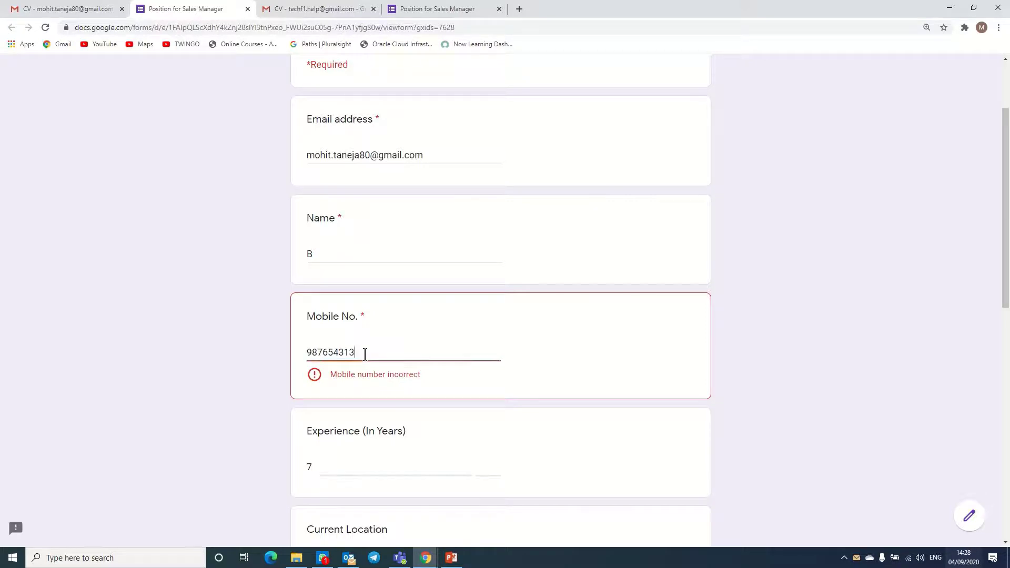
pyautogui.write('7')
# - Answer Current Location Mumbai, Willing to Shift Yes, Current CTC 400000 and Expected CTC 600000
pyautogui.moveTo(1004, 231); pyautogui.dragTo(973, 368)
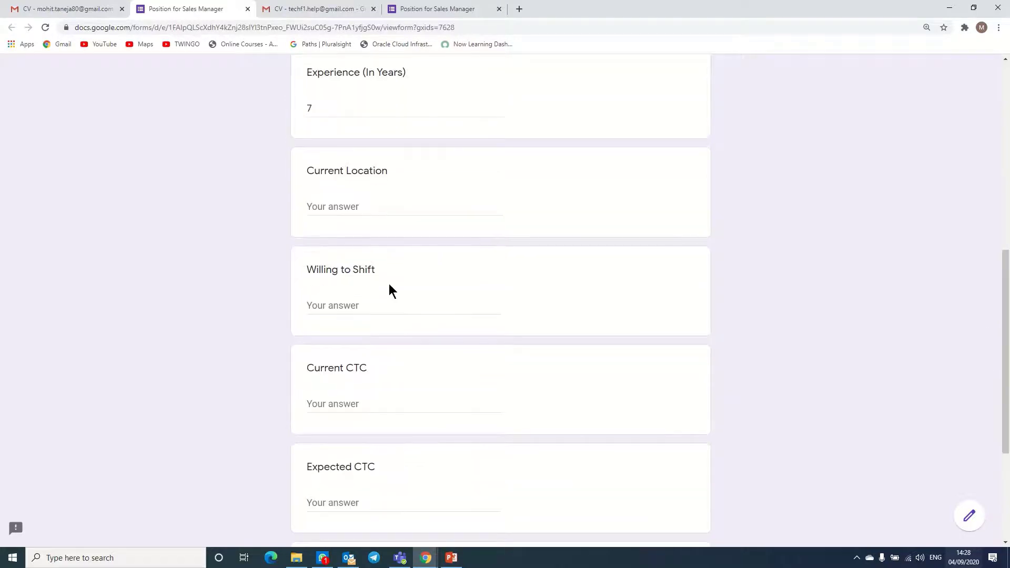
pyautogui.click(337, 210)
pyautogui.write('Mumbai')
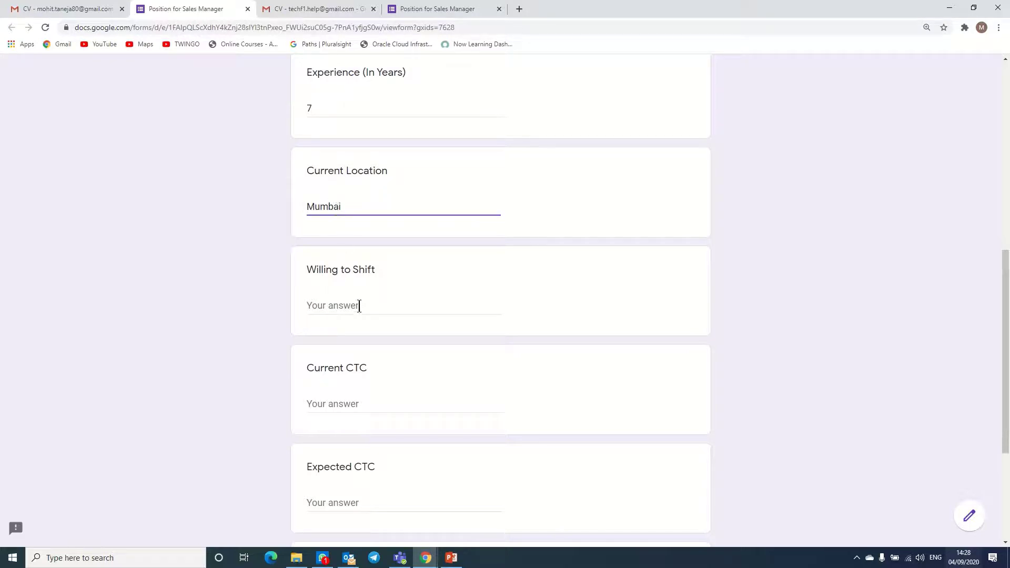
pyautogui.click(359, 305)
pyautogui.write('Yes')
pyautogui.click(356, 403)
pyautogui.write('400')
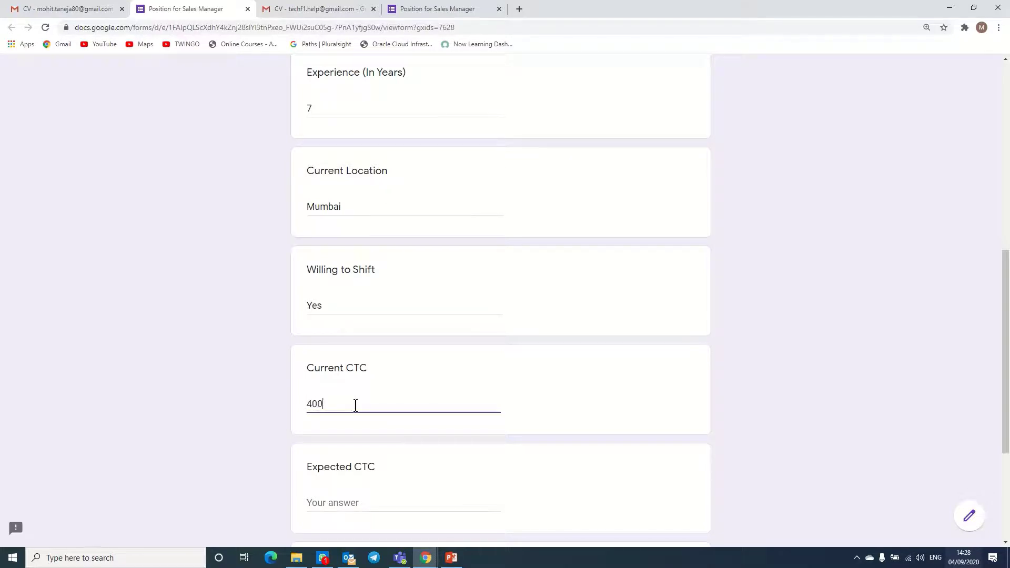
pyautogui.write('000')
pyautogui.press('Tab')
pyautogui.write('6')
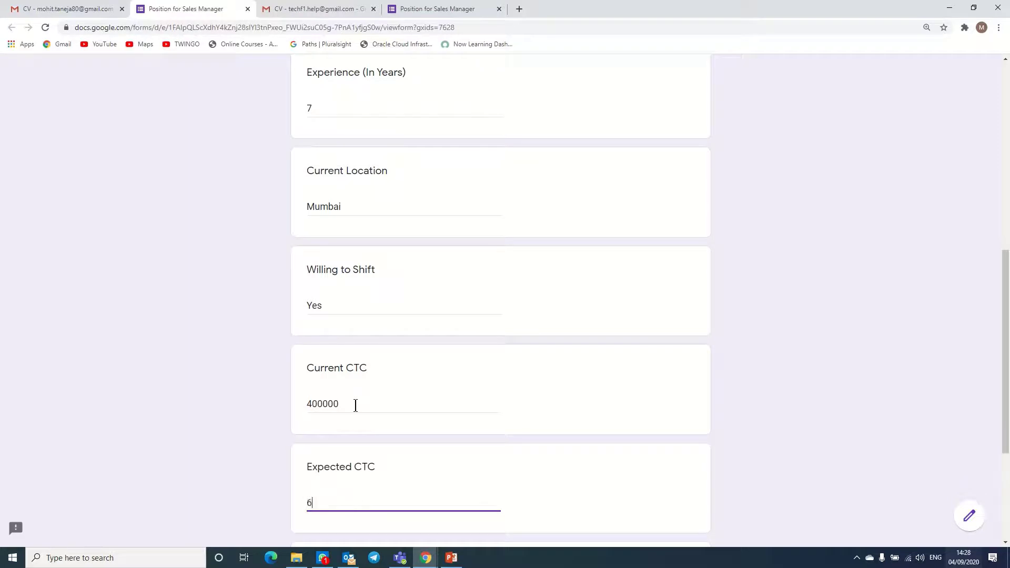
pyautogui.write('00000')
pyautogui.scroll(-2, 1004, 366)
pyautogui.scroll(7, 1005, 221)
pyautogui.scroll(-8, 978, 448)
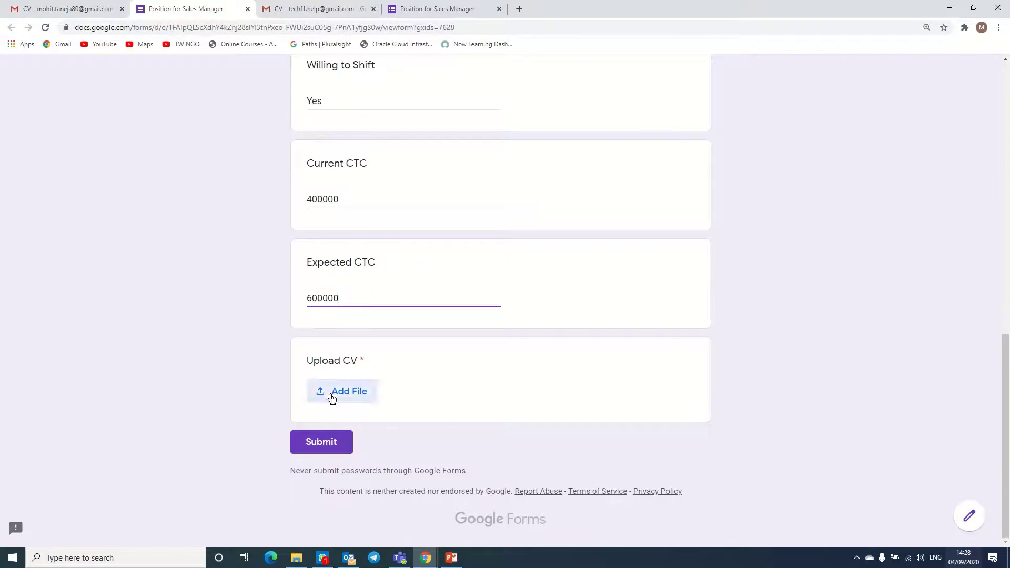
# - Upload CV B.docx to the Upload CV question and submit the second application
pyautogui.click(330, 393)
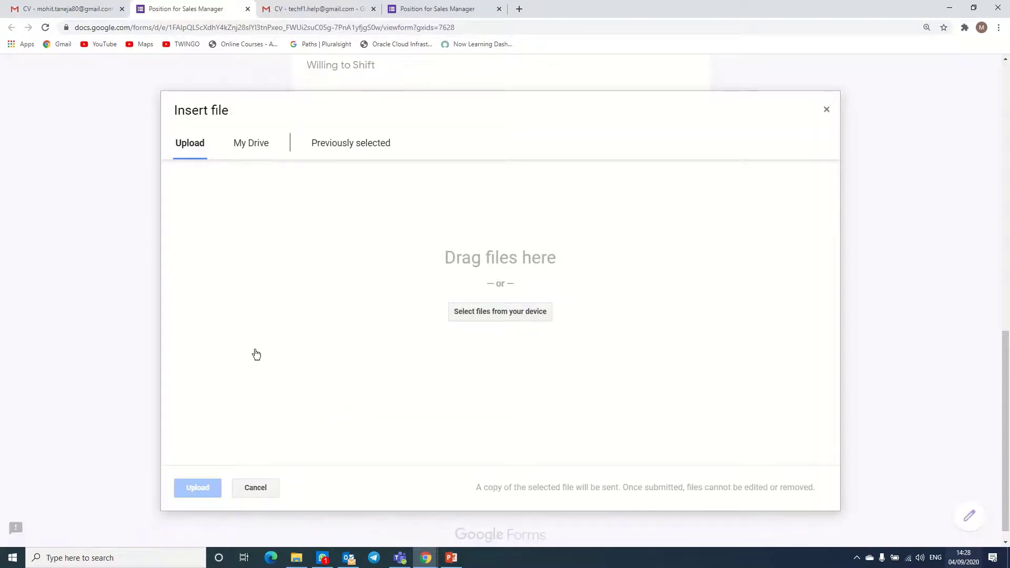
pyautogui.click(517, 319)
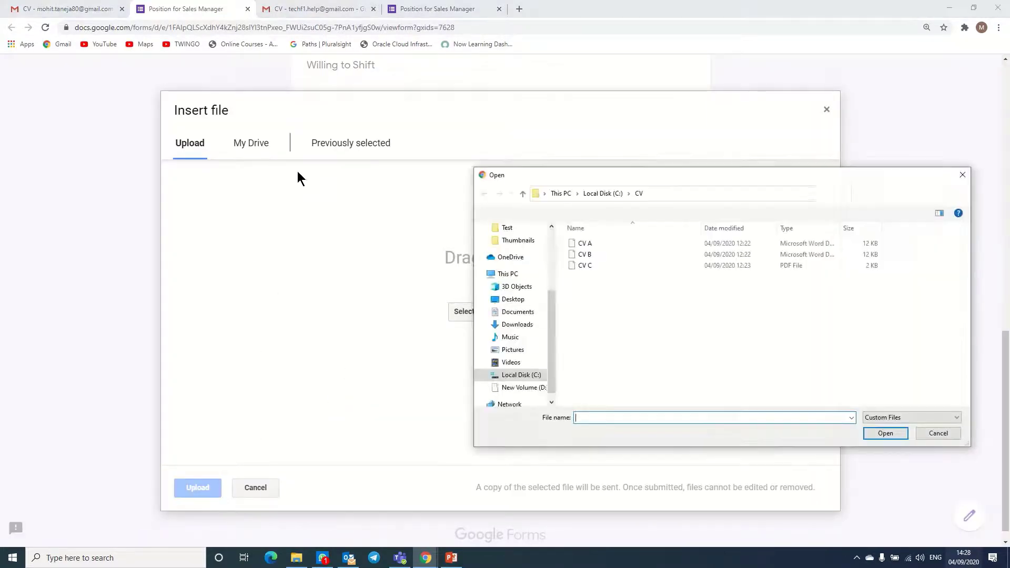
pyautogui.doubleClick(581, 256)
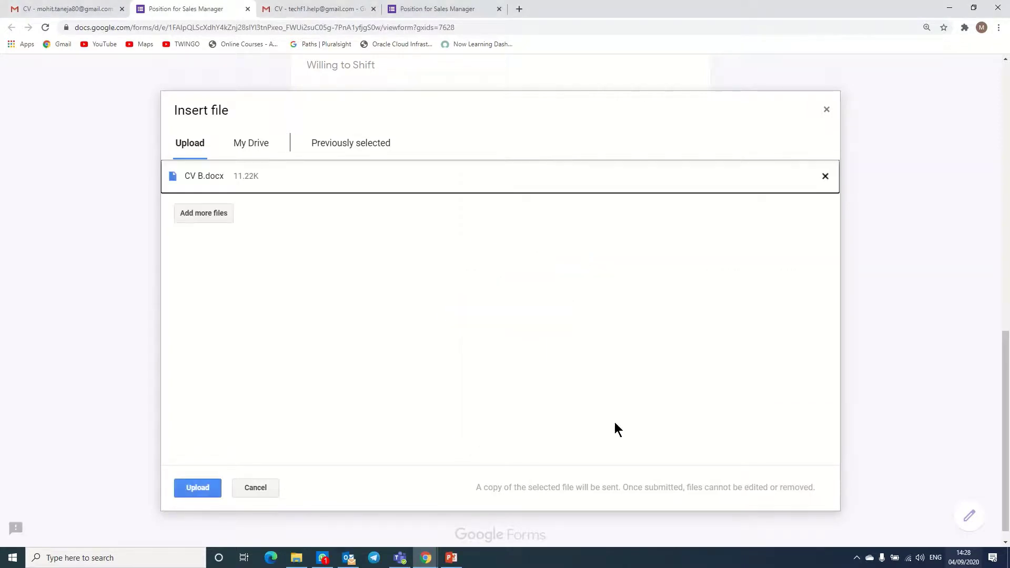
pyautogui.click(191, 489)
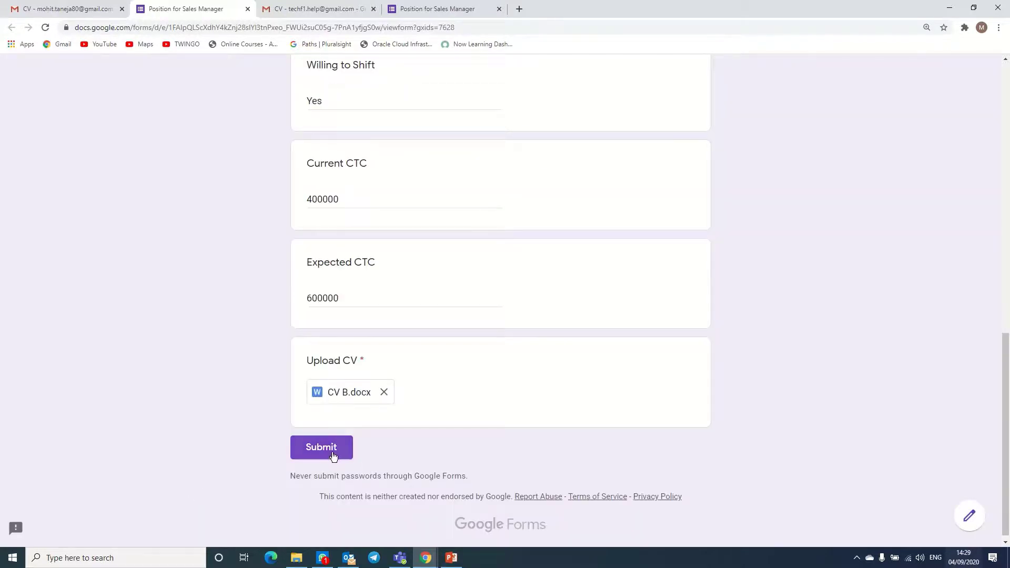
pyautogui.click(332, 452)
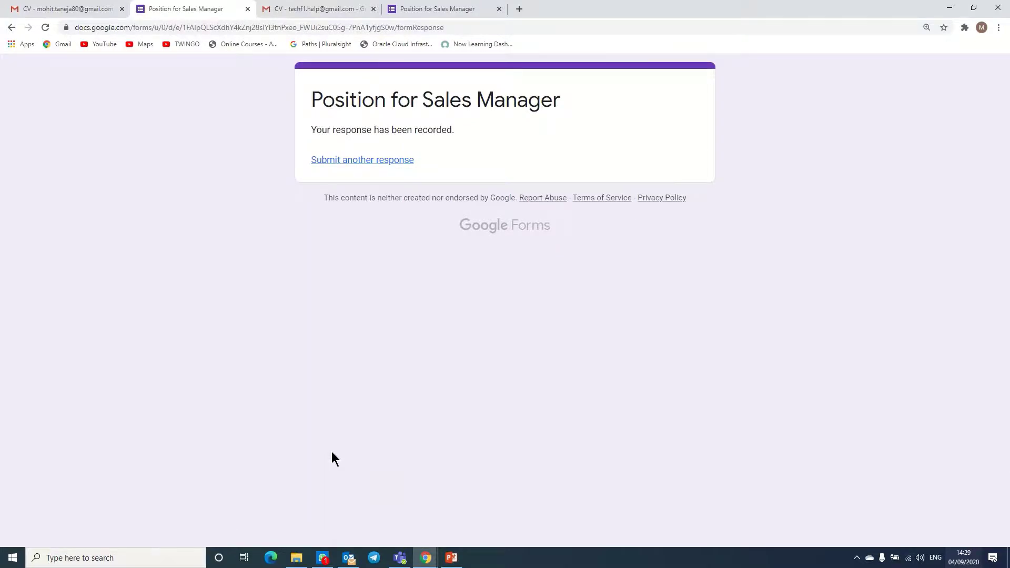
pyautogui.hotkey('alt', 'Tab')
# - Reopen the Position for Sales Manager form from the Upload CV link in the Gmail CV email
pyautogui.press('Tab')
pyautogui.press('Tab')
pyautogui.press('Tab')
pyautogui.press('Tab')
pyautogui.press('Tab')
pyautogui.press('Tab')
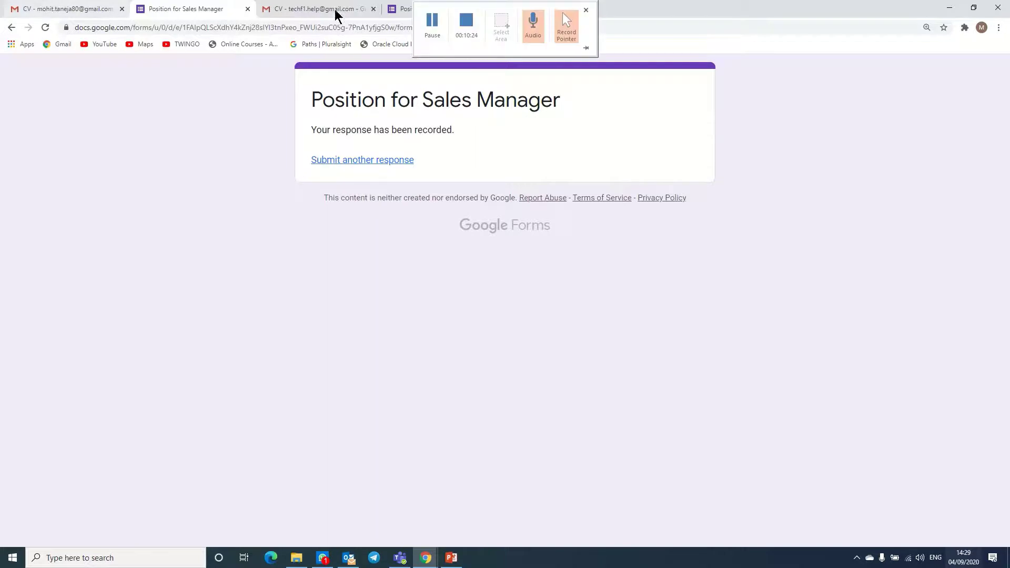
pyautogui.click(115, 9)
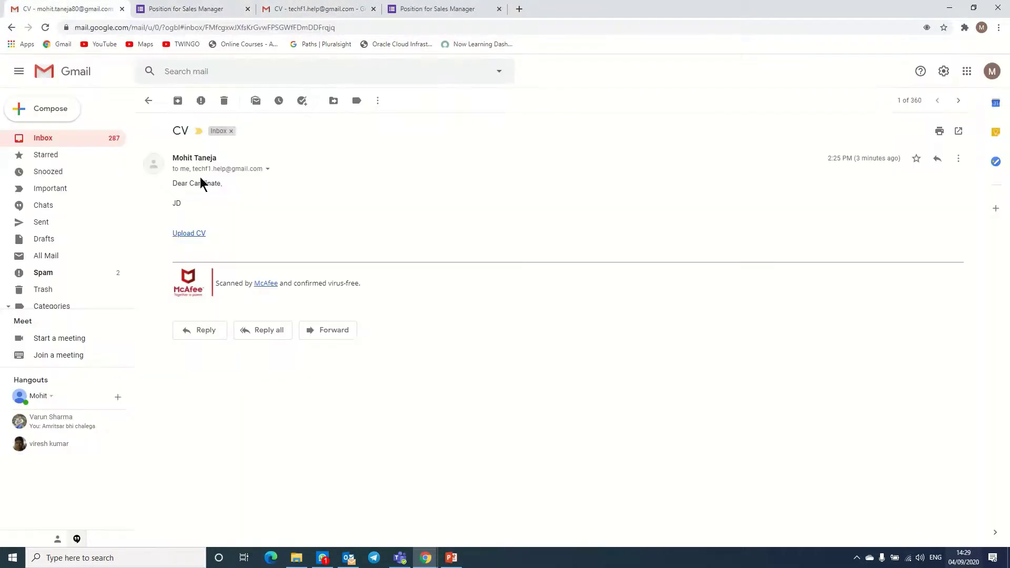
pyautogui.click(189, 234)
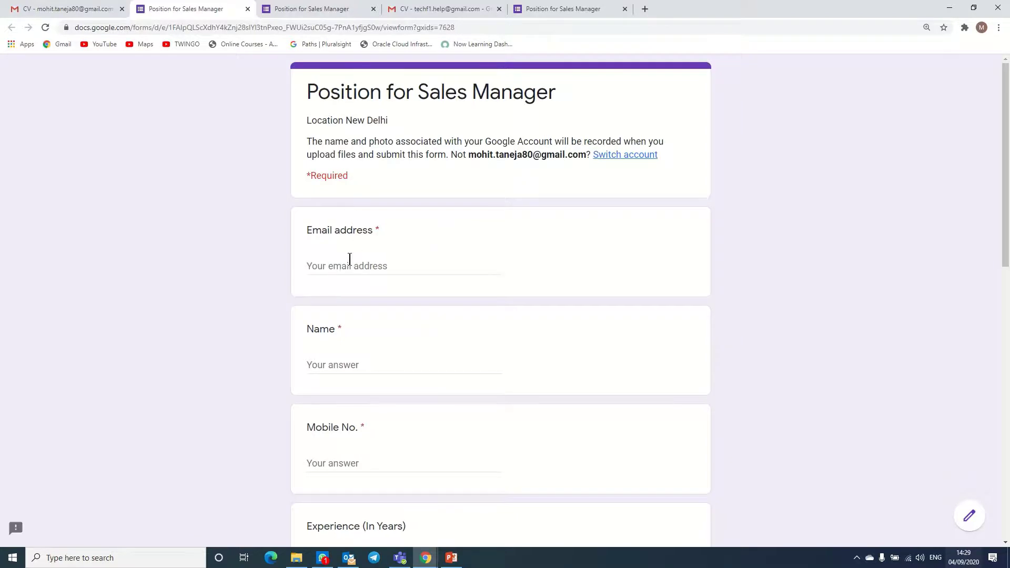
# - Enter the applicant's e-mail address, name and mobile number in the form
pyautogui.click(350, 263)
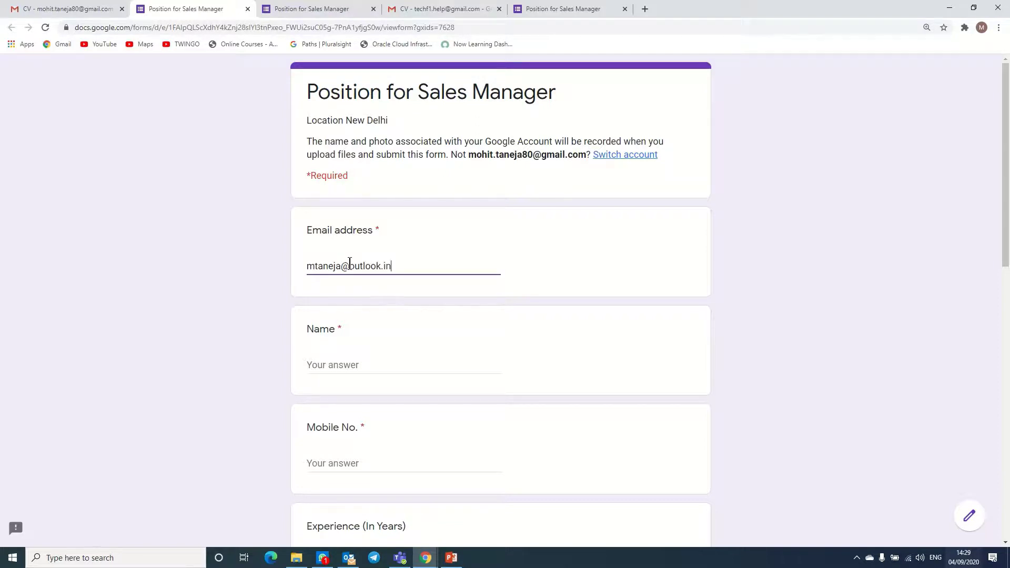
pyautogui.click(348, 365)
pyautogui.write('C')
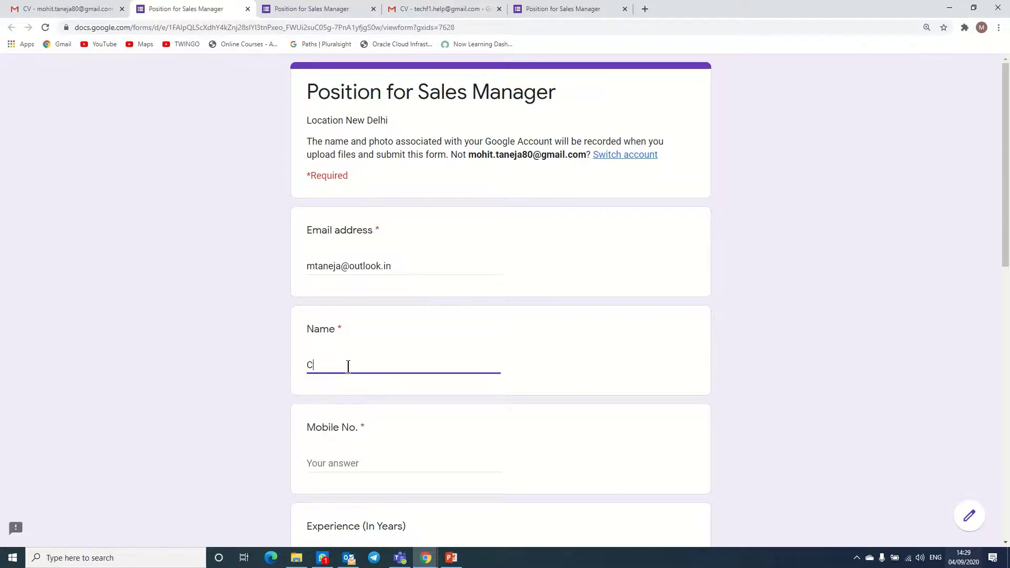
pyautogui.click(335, 461)
pyautogui.write('9876543219')
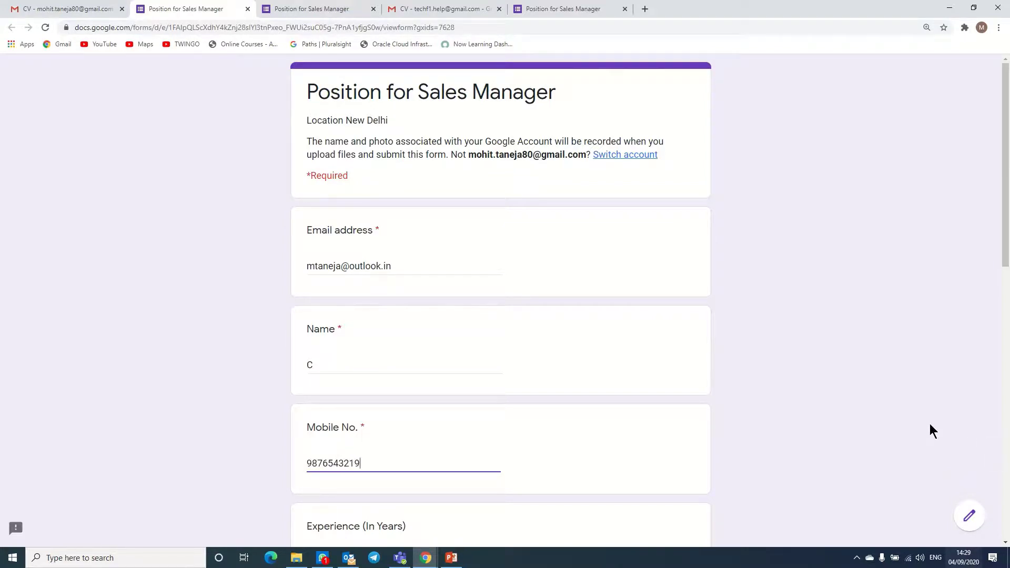
pyautogui.click(930, 425)
pyautogui.moveTo(1006, 159); pyautogui.dragTo(1003, 304)
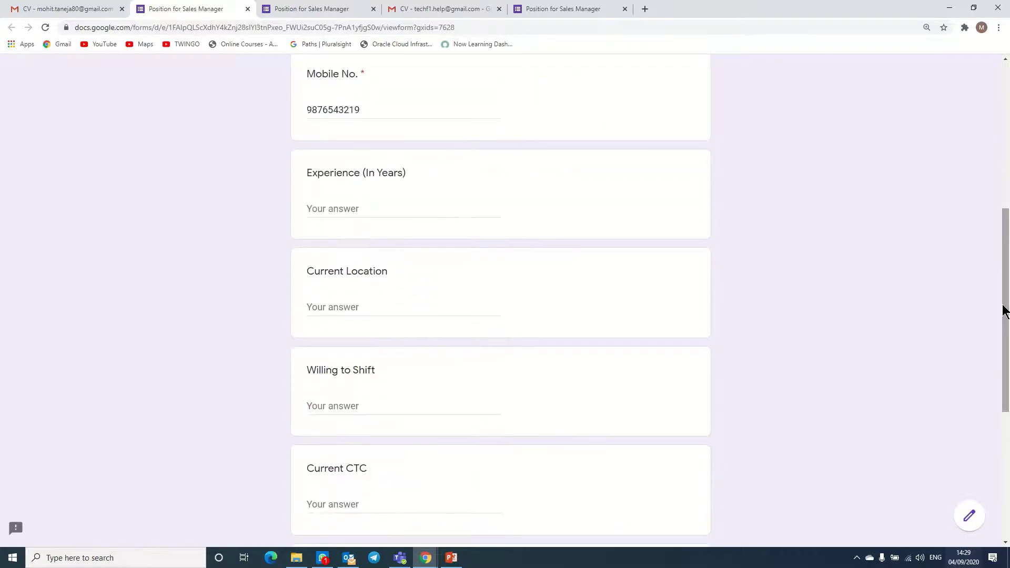
# - Answer 3 years' experience, Delhi, Yes to shifting, Current CTC 600000 and Expected CTC 800000
pyautogui.click(322, 213)
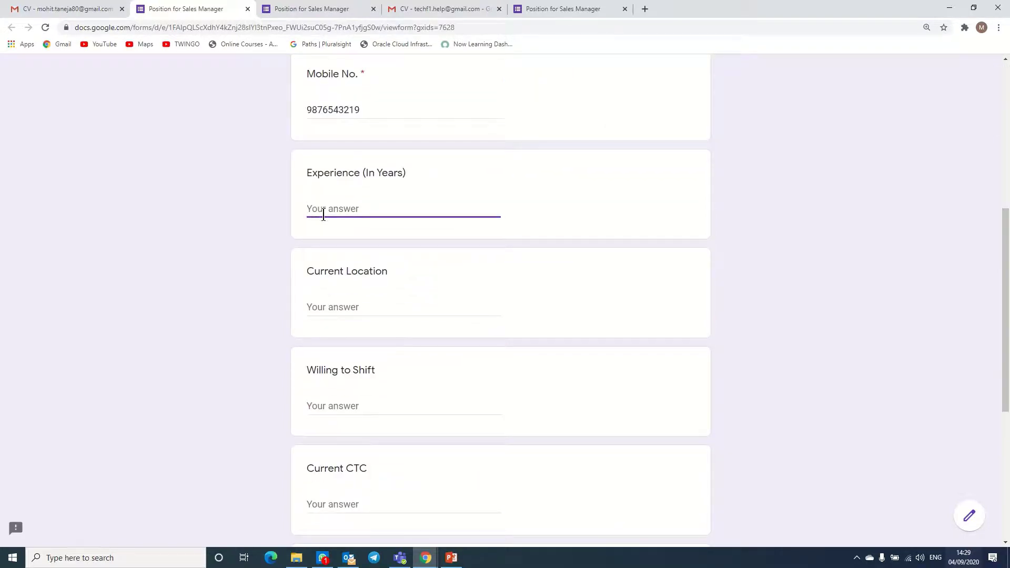
pyautogui.write('3')
pyautogui.click(349, 309)
pyautogui.write('Delhi')
pyautogui.press('Tab')
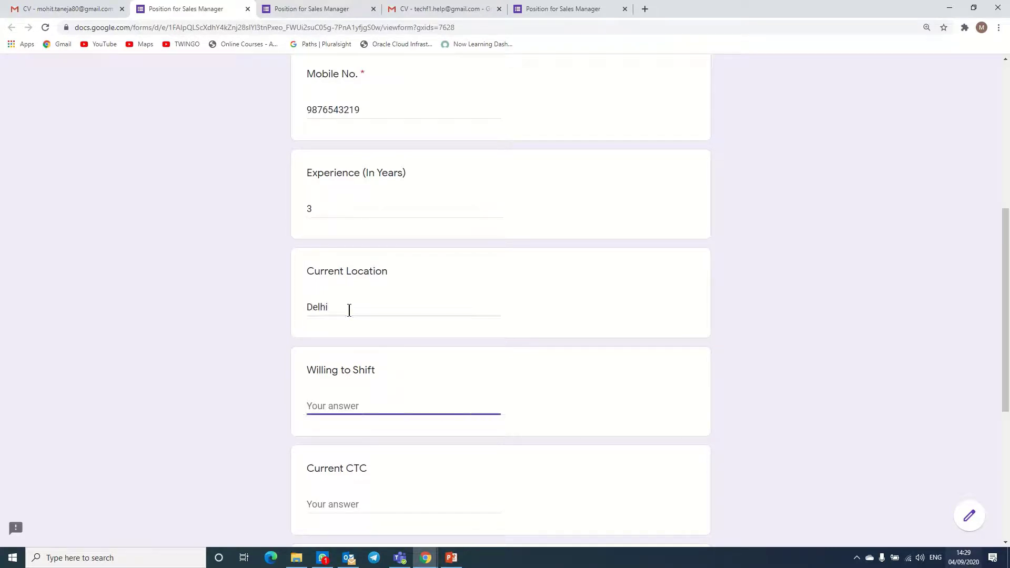
pyautogui.write('Yes')
pyautogui.click(344, 505)
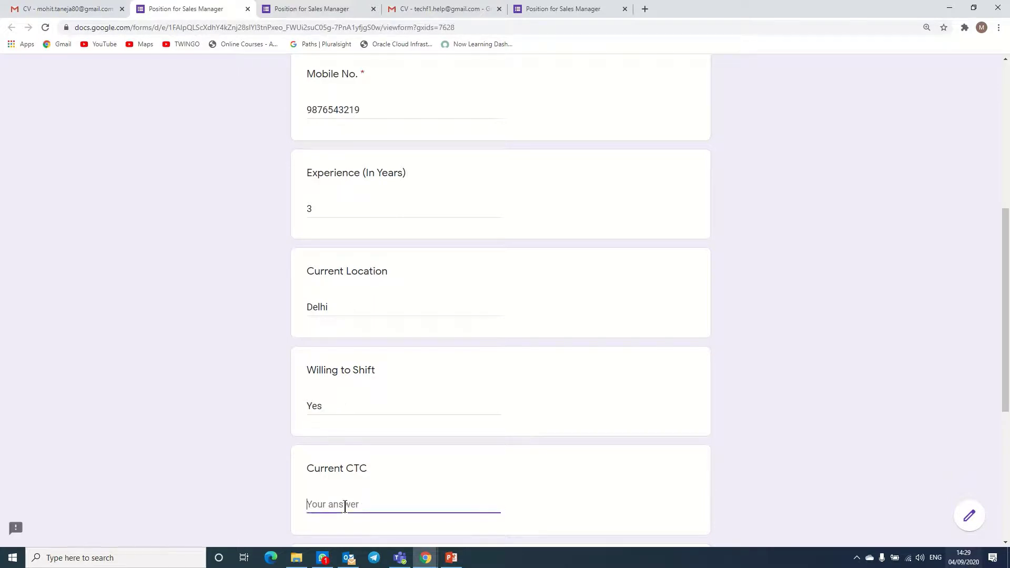
pyautogui.write('60')
pyautogui.press('BackSpace')
pyautogui.press('BackSpace')
pyautogui.write('600000')
pyautogui.moveTo(1008, 393); pyautogui.dragTo(1005, 464)
pyautogui.click(422, 431)
pyautogui.write('80000')
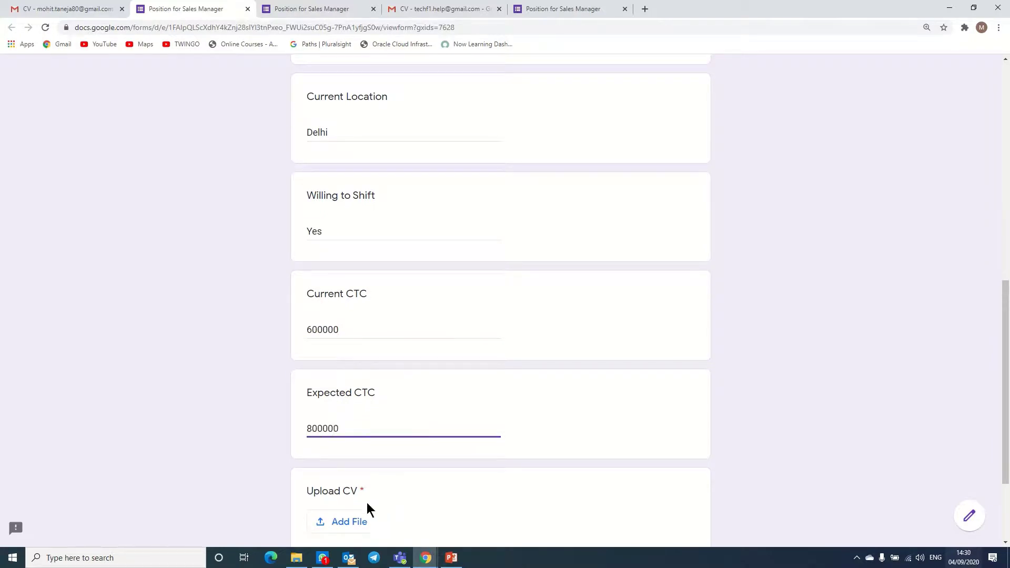
# - Attach CV C.pdf as the uploaded CV and submit the application
pyautogui.click(356, 520)
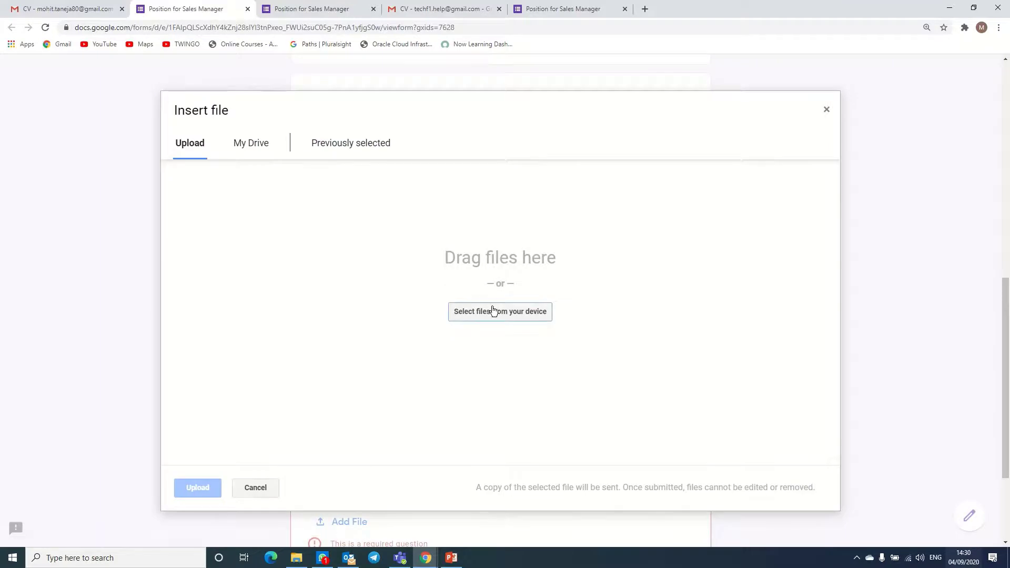
pyautogui.click(493, 310)
pyautogui.doubleClick(575, 265)
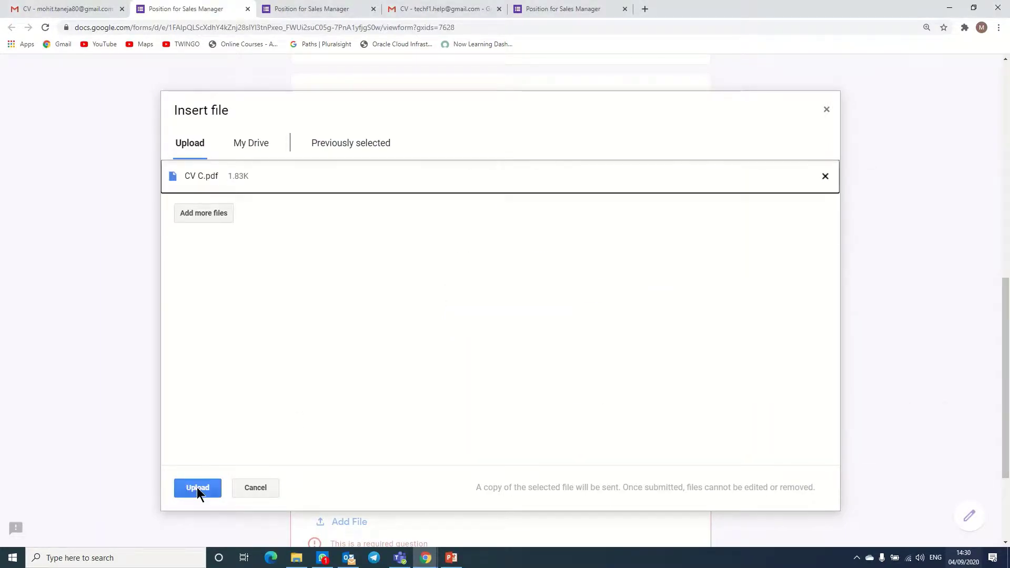
pyautogui.click(196, 489)
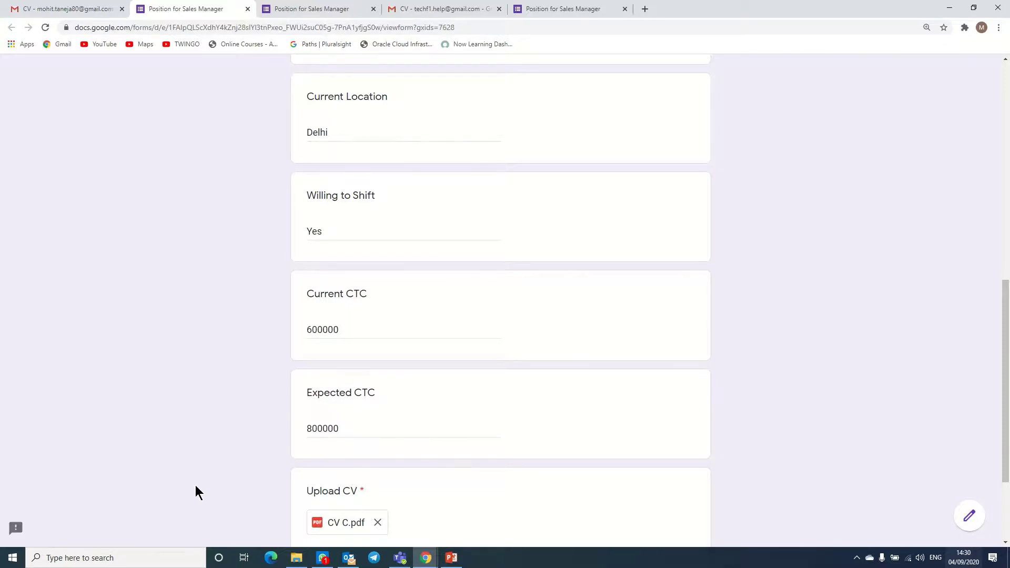
pyautogui.scroll(1, 989, 400)
pyautogui.scroll(-3, 989, 403)
pyautogui.click(313, 446)
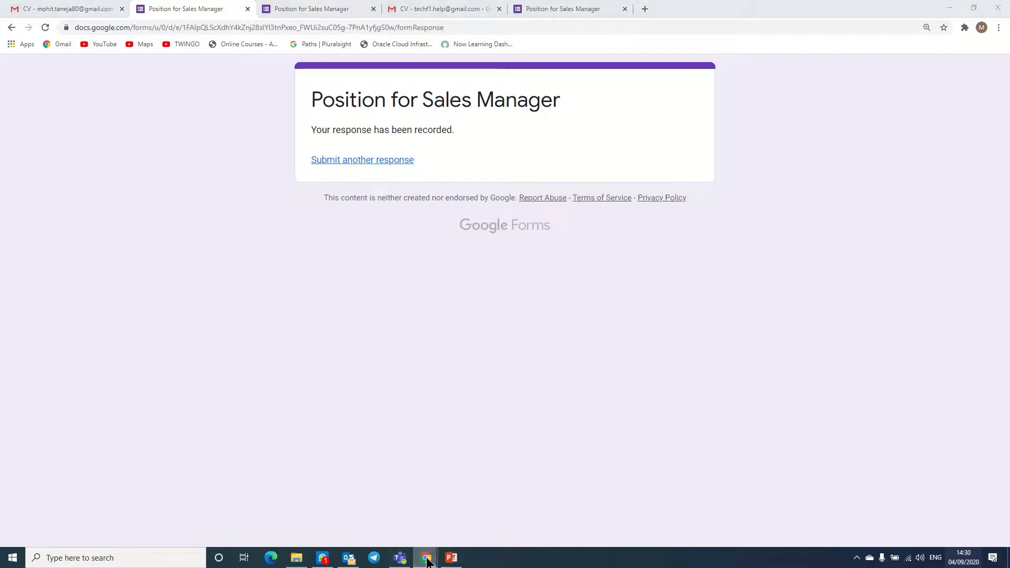
# - Close the Send form dialog in the editor and review the 3 collected responses
pyautogui.moveTo(426, 557)
pyautogui.click(468, 507)
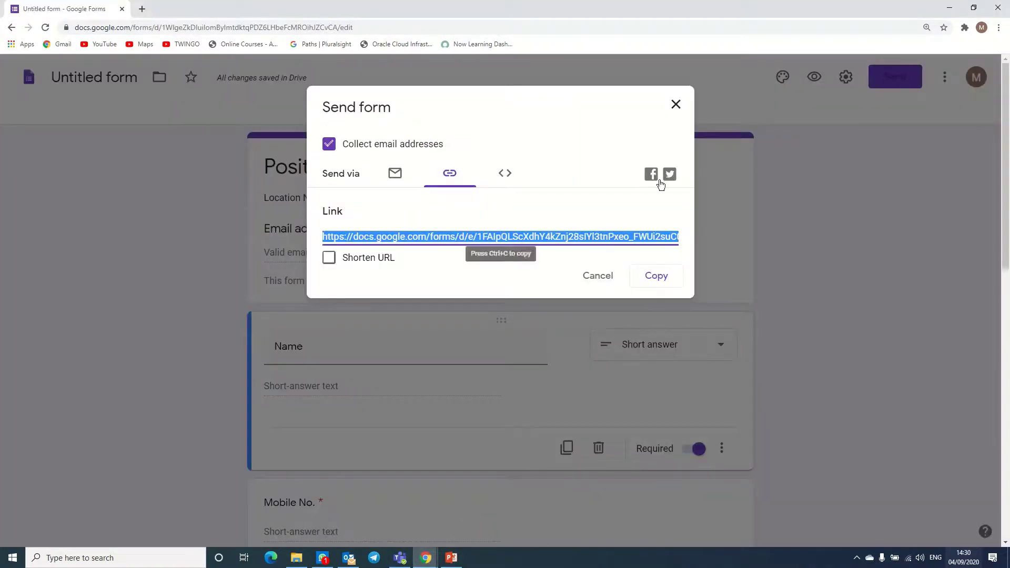
pyautogui.click(675, 104)
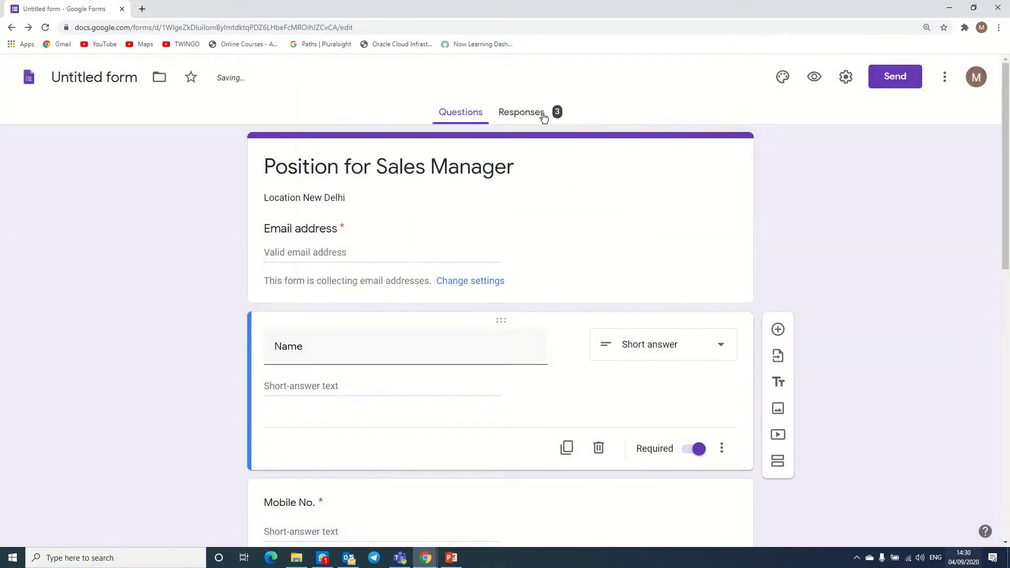
pyautogui.click(537, 111)
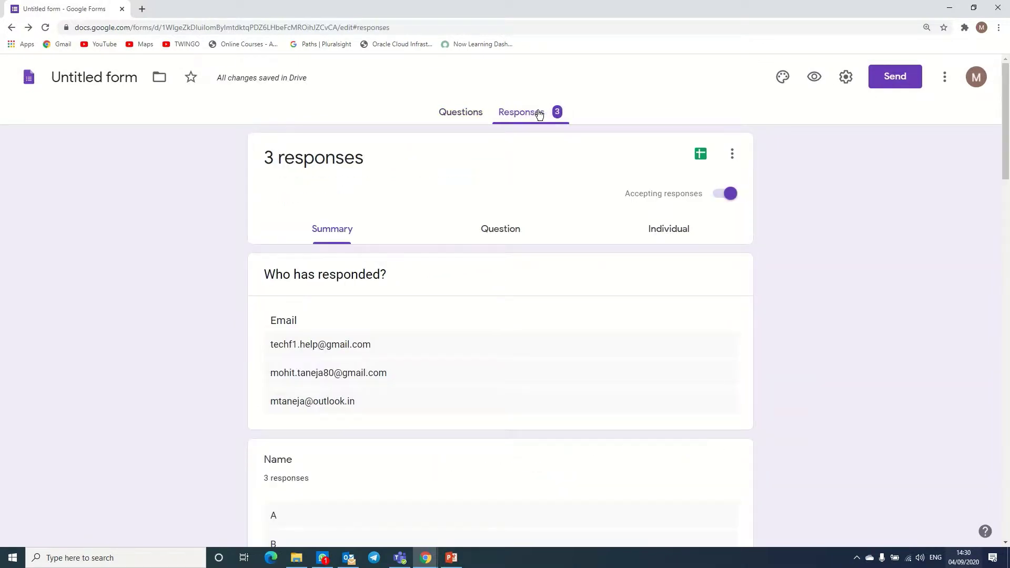
pyautogui.moveTo(1007, 139); pyautogui.dragTo(1007, 158)
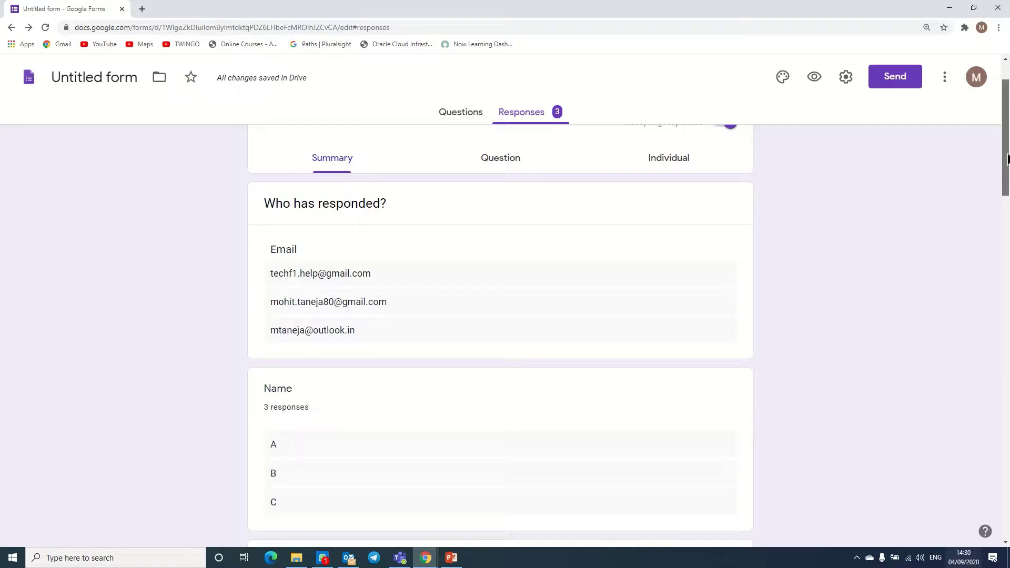
pyautogui.moveTo(1007, 157); pyautogui.dragTo(999, 509)
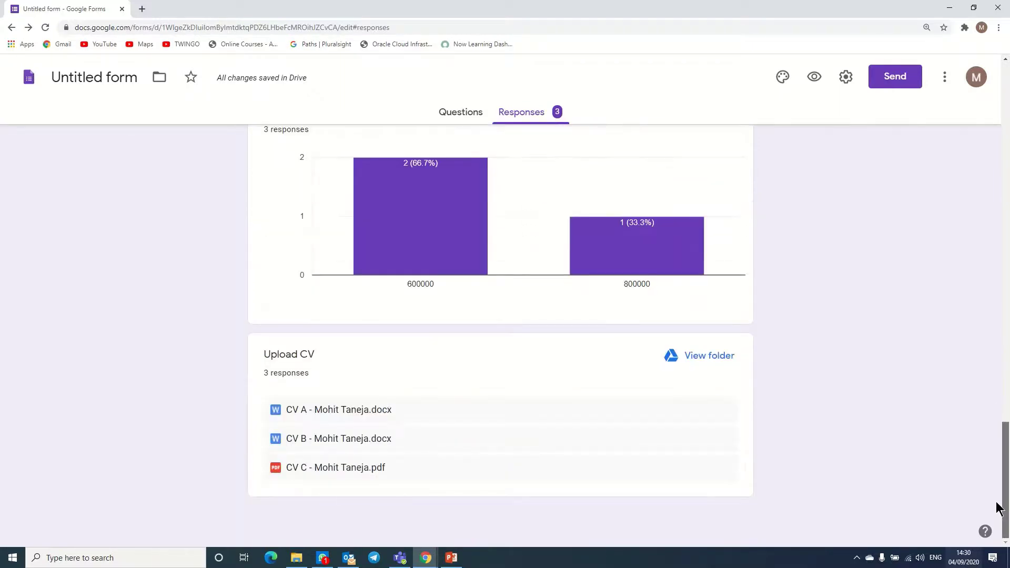
pyautogui.press('Home')
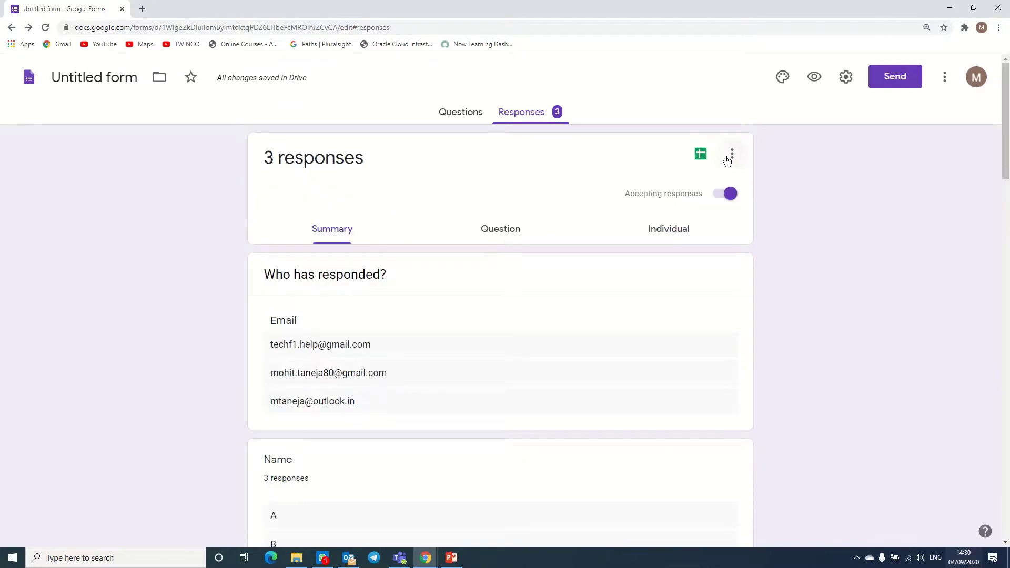
# - Download the responses as Untitled form.csv (2).zip and open Untitled form.csv inside it
pyautogui.click(731, 157)
pyautogui.click(573, 258)
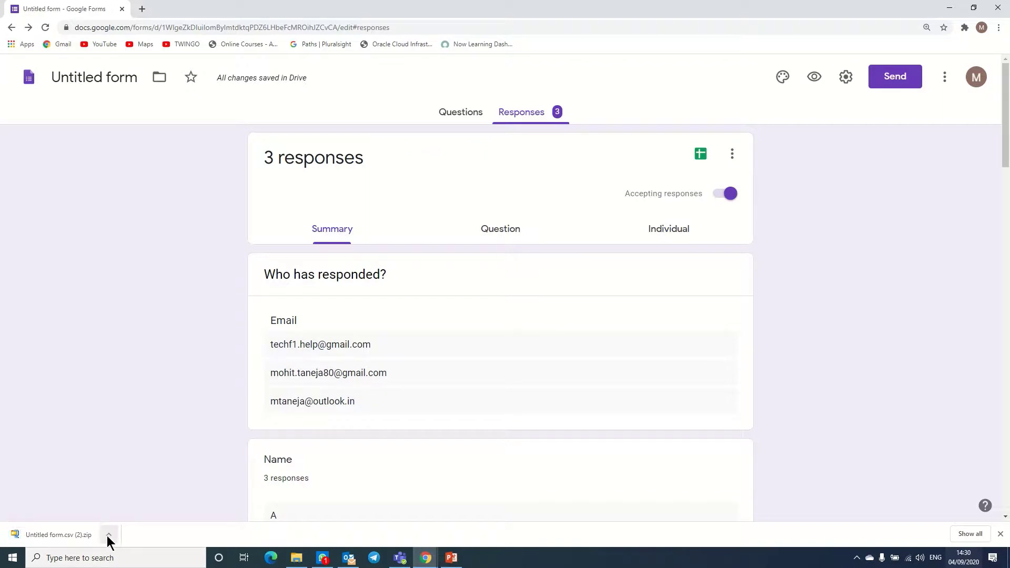
pyautogui.click(62, 538)
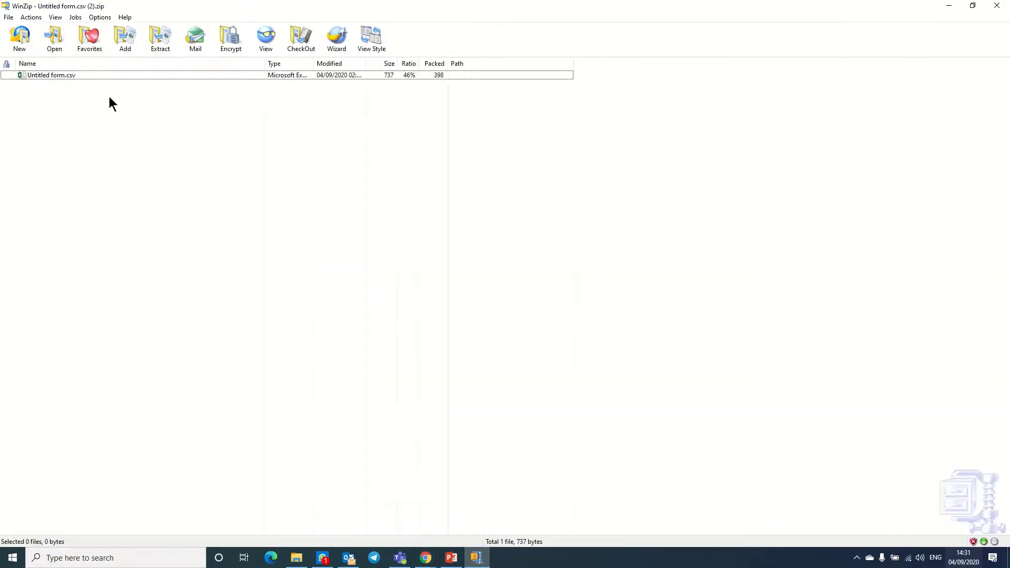
pyautogui.doubleClick(55, 75)
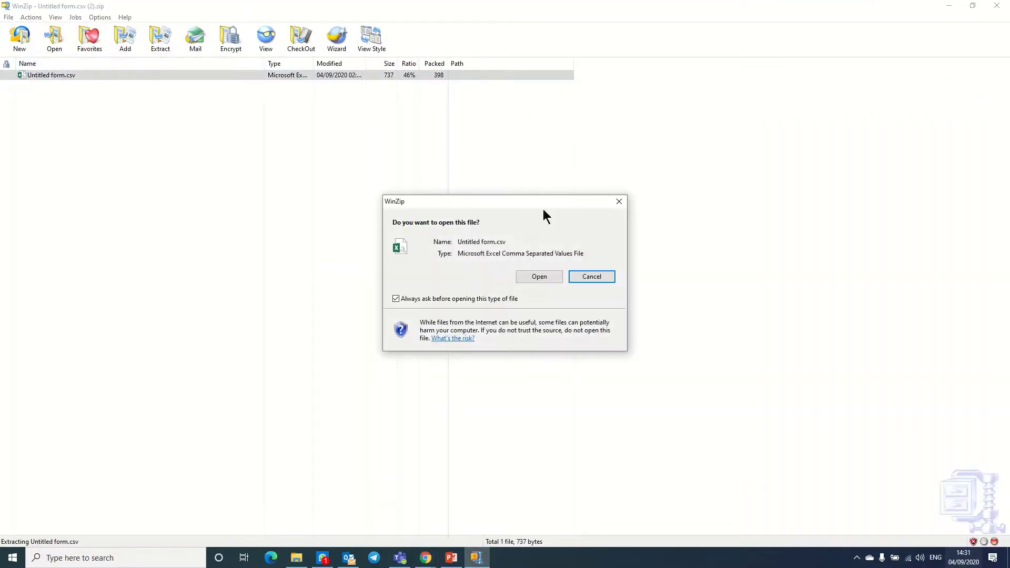
# - Confirm opening Untitled form.csv so the three response rows load in Excel
pyautogui.click(534, 278)
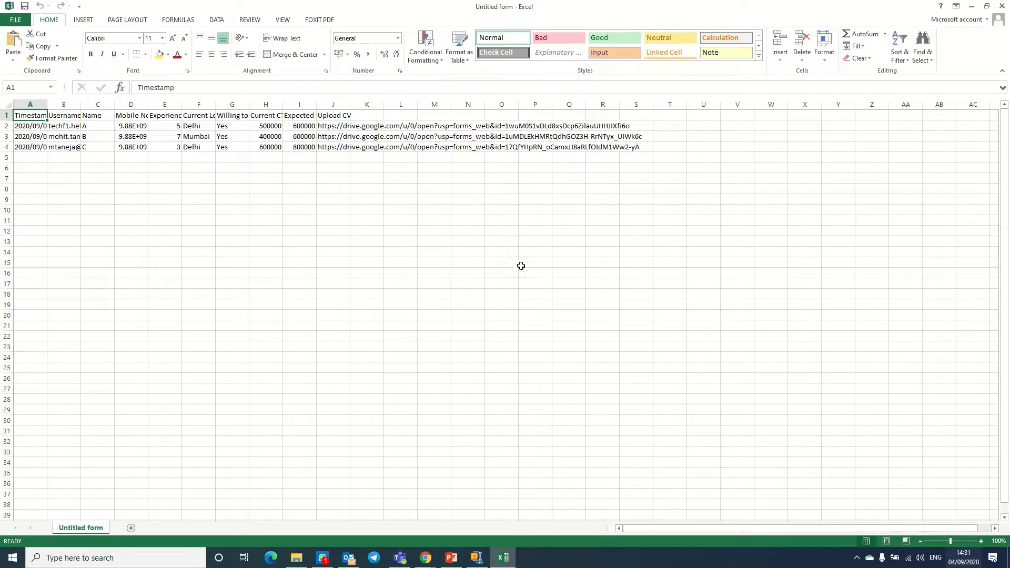
# - AutoFit all worksheet columns and turn on filters for the header row
pyautogui.click(7, 104)
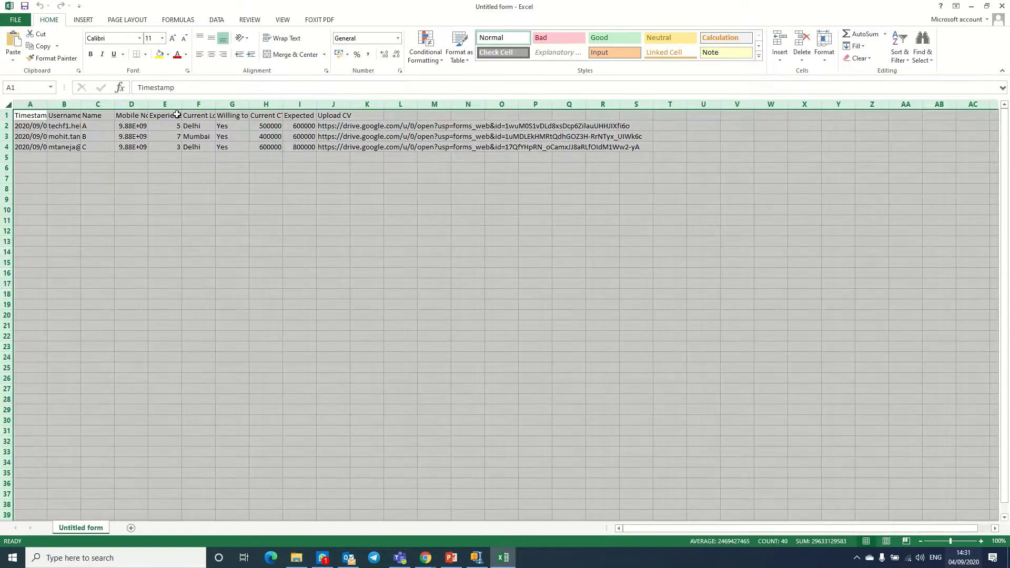
pyautogui.doubleClick(149, 104)
pyautogui.click(68, 103)
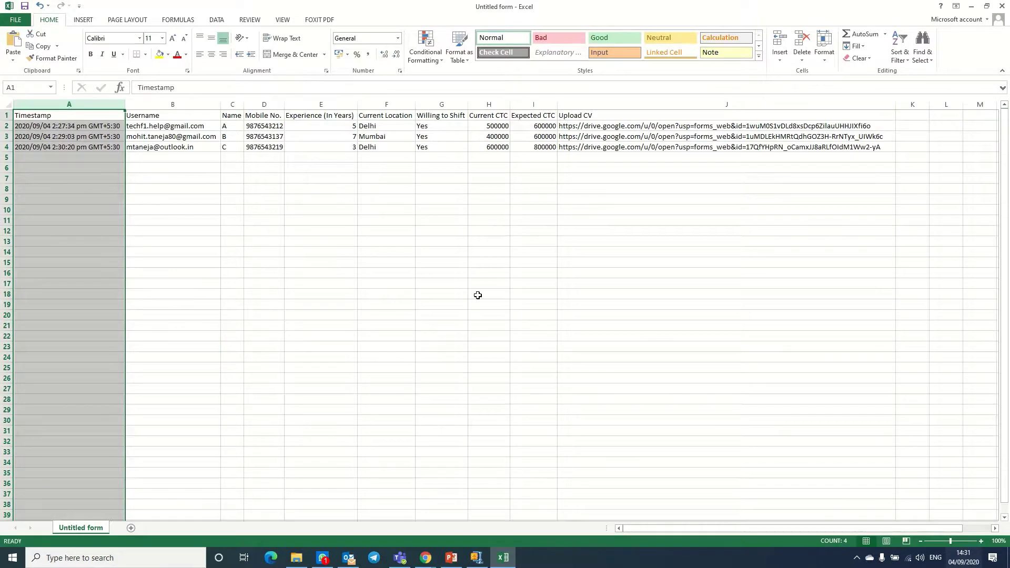
pyautogui.click(478, 295)
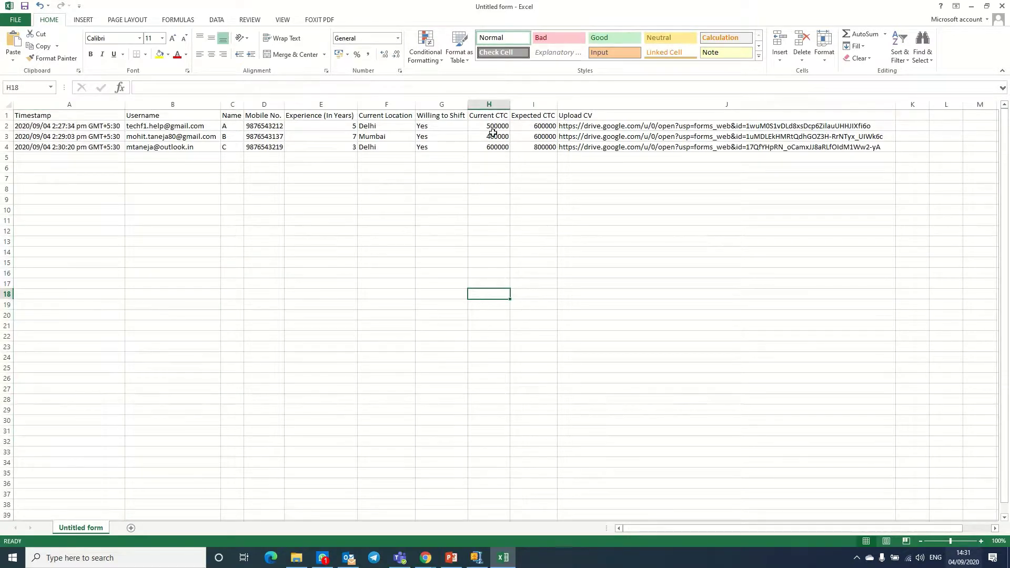
pyautogui.click(483, 127)
pyautogui.click(484, 116)
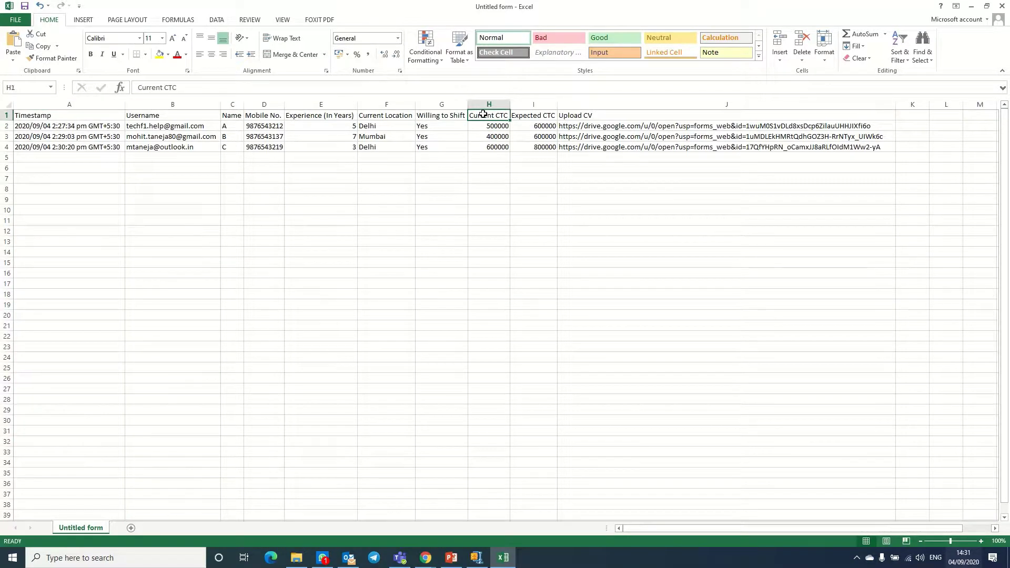
pyautogui.click(898, 58)
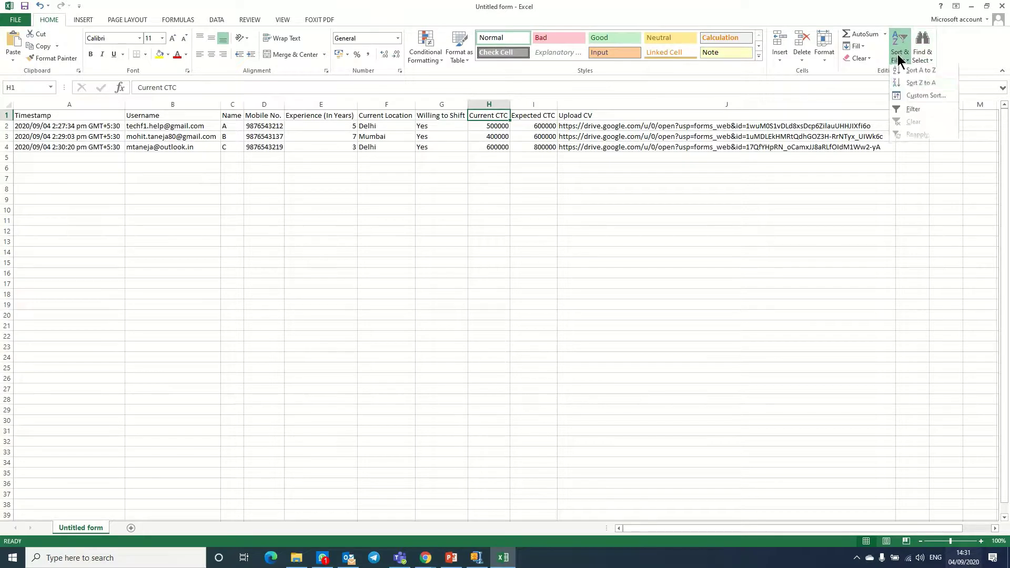
pyautogui.click(906, 108)
pyautogui.click(348, 247)
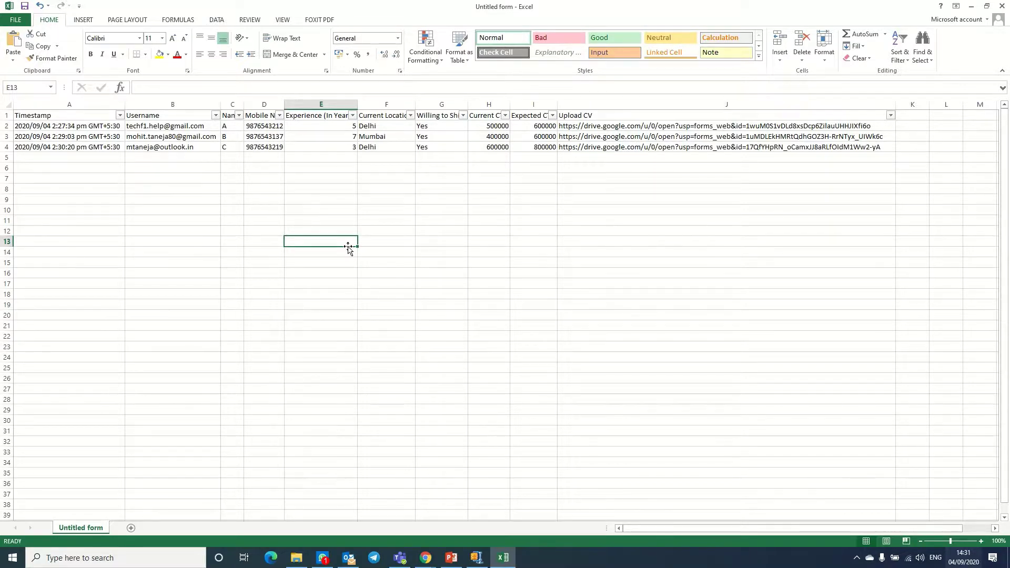
# - Filter Experience (In Years) to show only the value 7
pyautogui.click(352, 115)
pyautogui.click(259, 217)
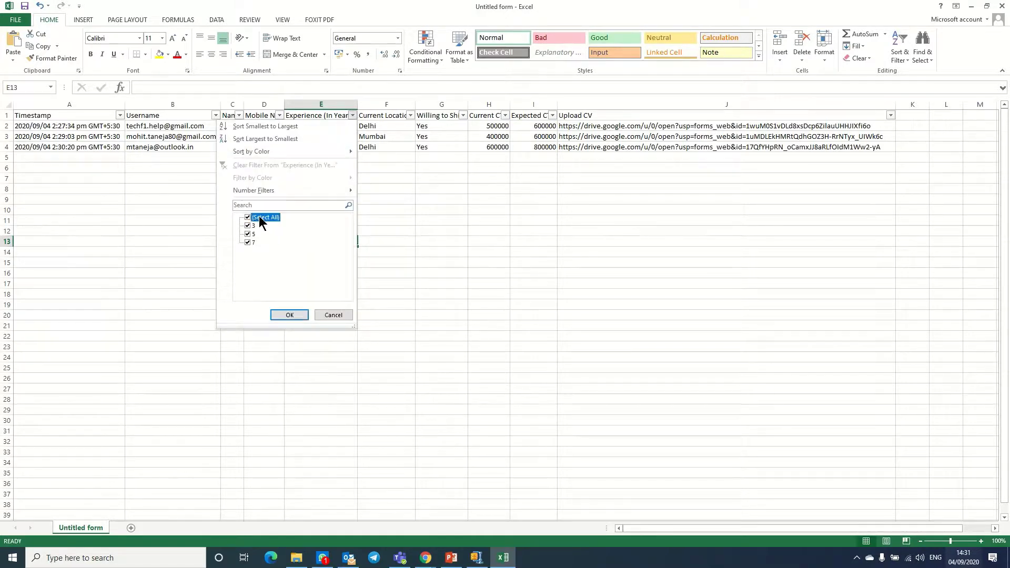
pyautogui.click(250, 243)
pyautogui.click(289, 315)
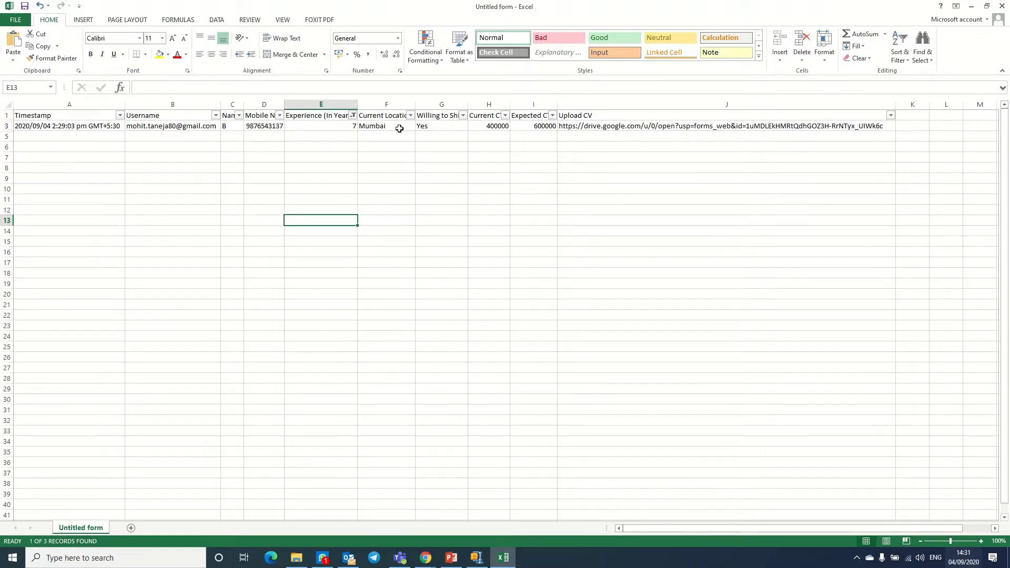
# - Copy the 7-year candidate's Upload CV link from cell J3 and search for Chrome
pyautogui.click(501, 129)
pyautogui.click(543, 129)
pyautogui.click(572, 126)
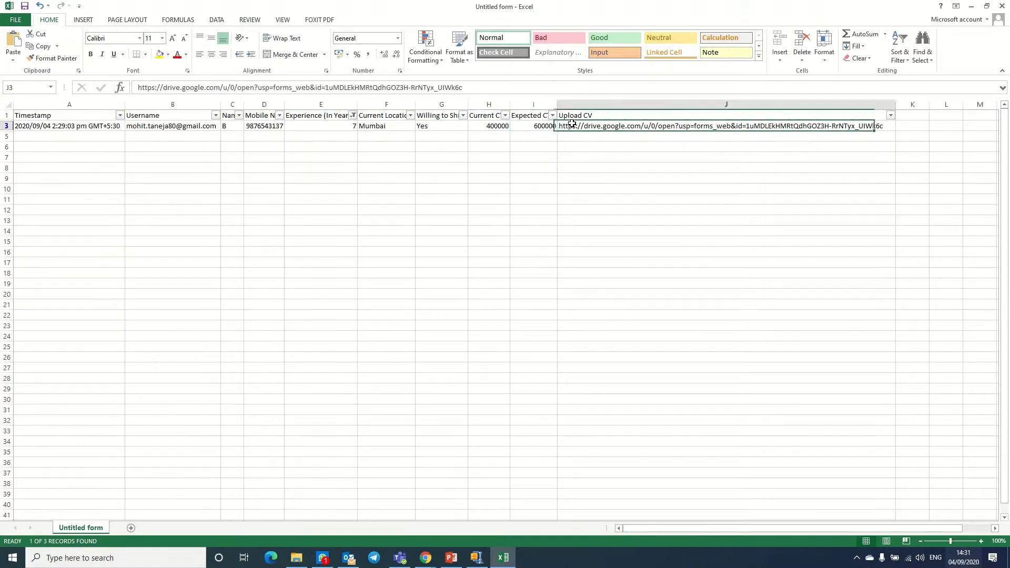
pyautogui.moveTo(489, 92); pyautogui.dragTo(4, 91)
pyautogui.hotkey('ctrl', 'c')
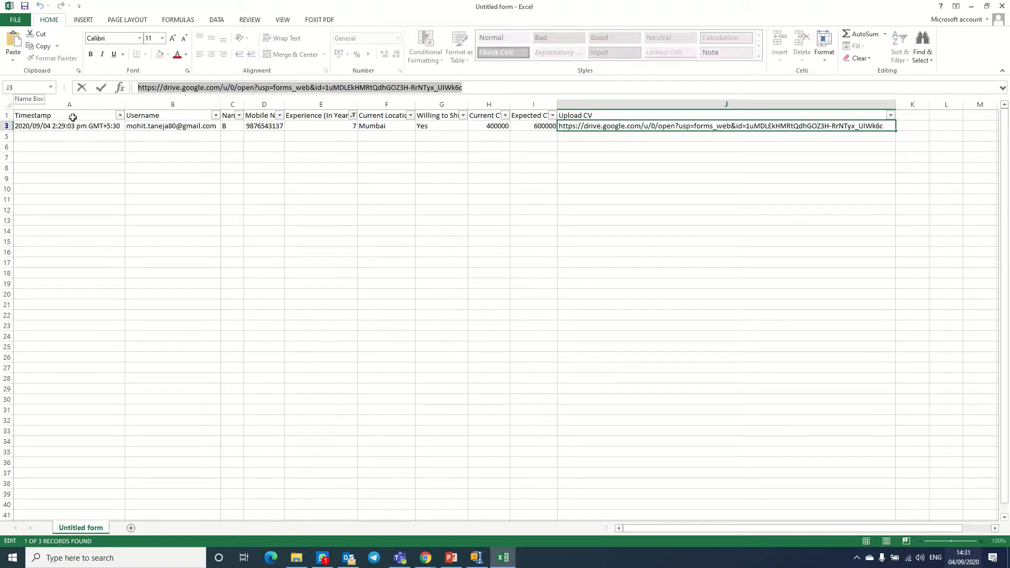
pyautogui.click(55, 556)
pyautogui.write('chor')
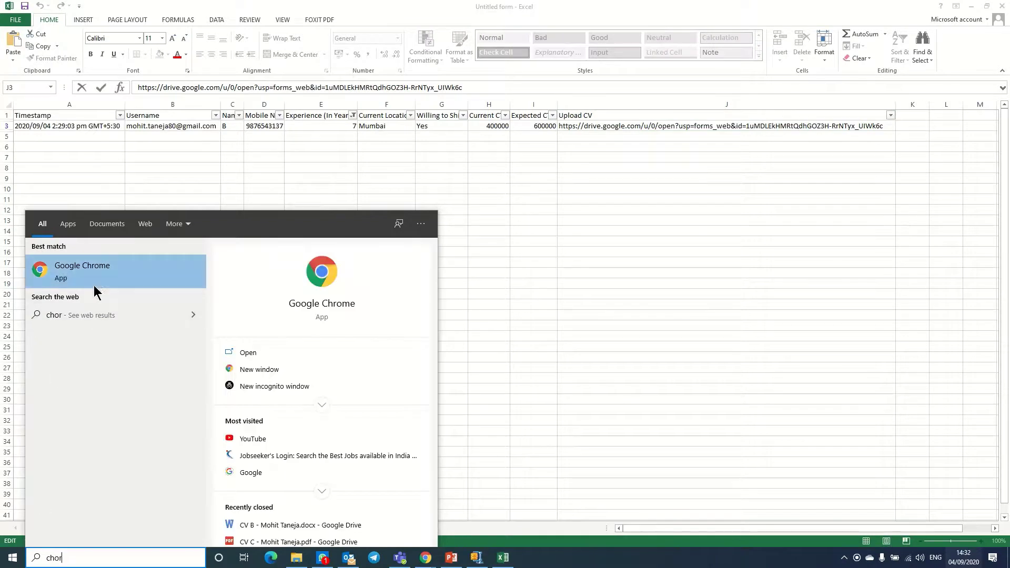
# - Load the copied CV link in Chrome and dismiss the Docs promotion to view CV B.docx
pyautogui.click(91, 282)
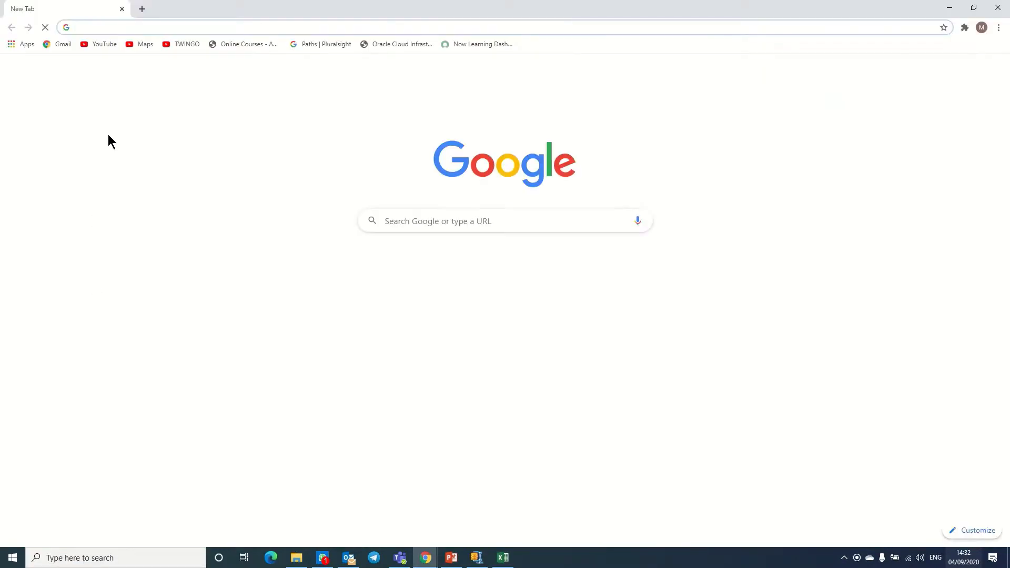
pyautogui.hotkey('ctrl', 'v')
pyautogui.press('Return')
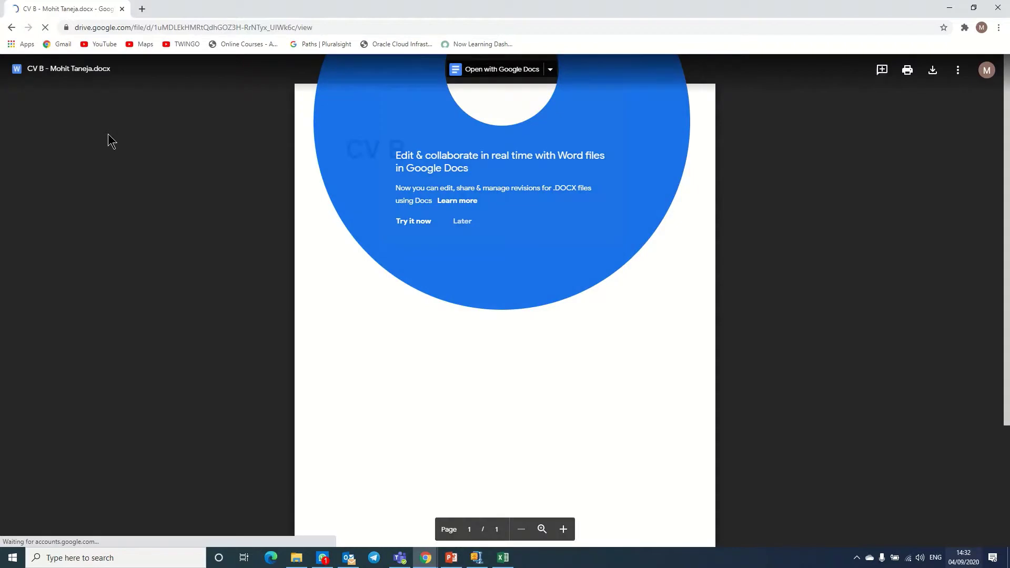
pyautogui.click(461, 222)
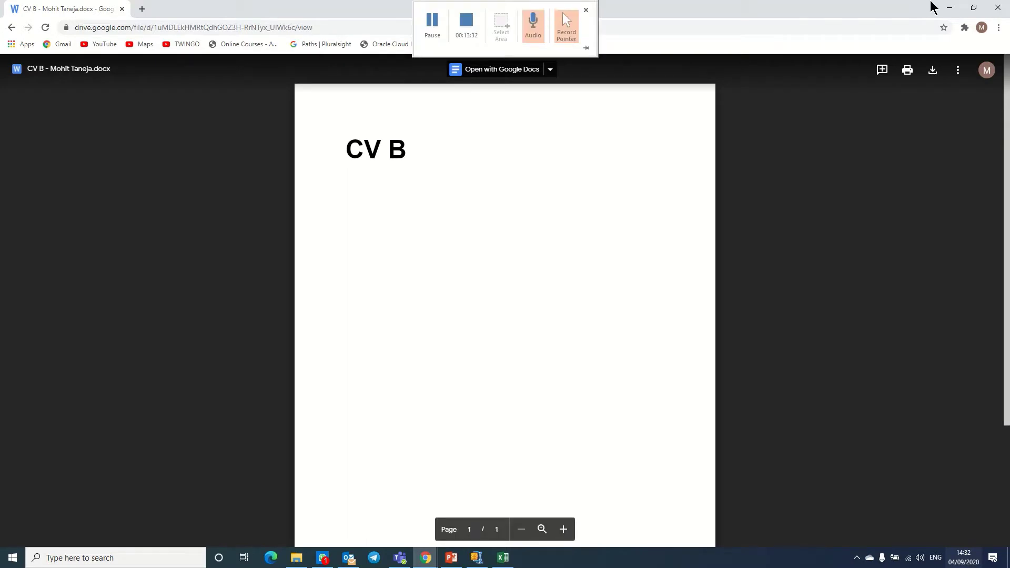
# - Return to Excel and clear the Experience filter to include 3, 5 and 7
pyautogui.click(949, 7)
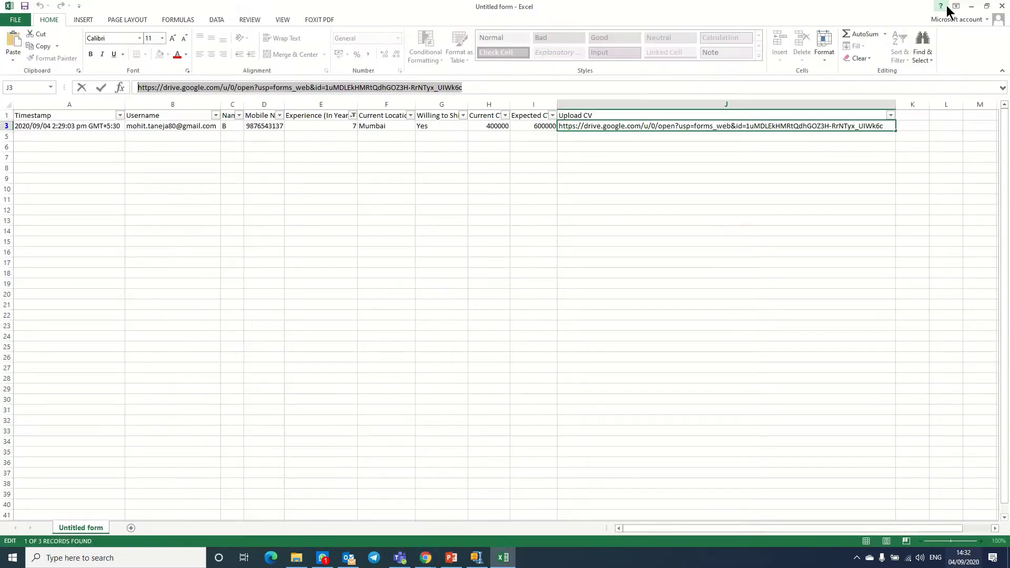
pyautogui.click(431, 240)
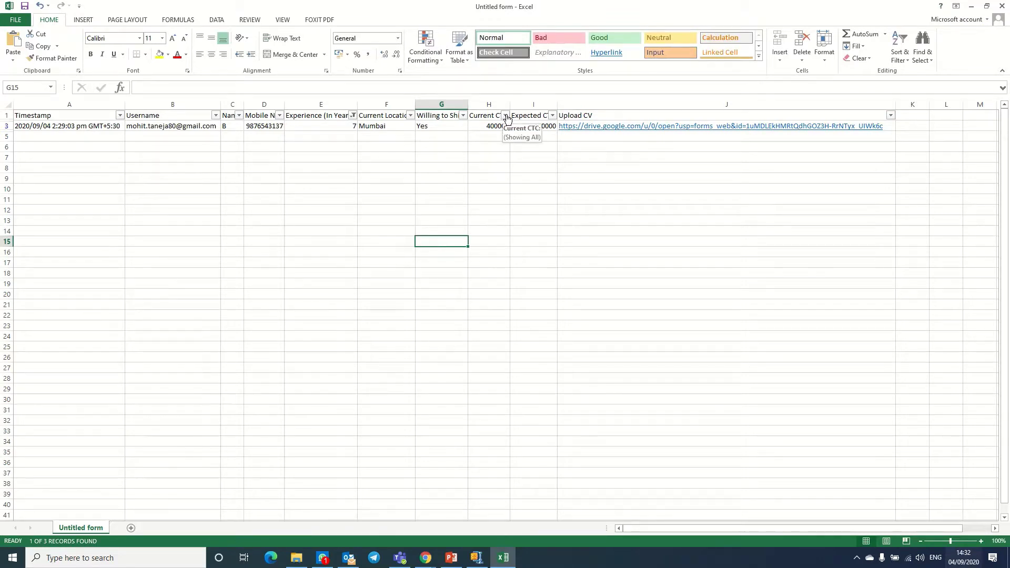
pyautogui.click(352, 116)
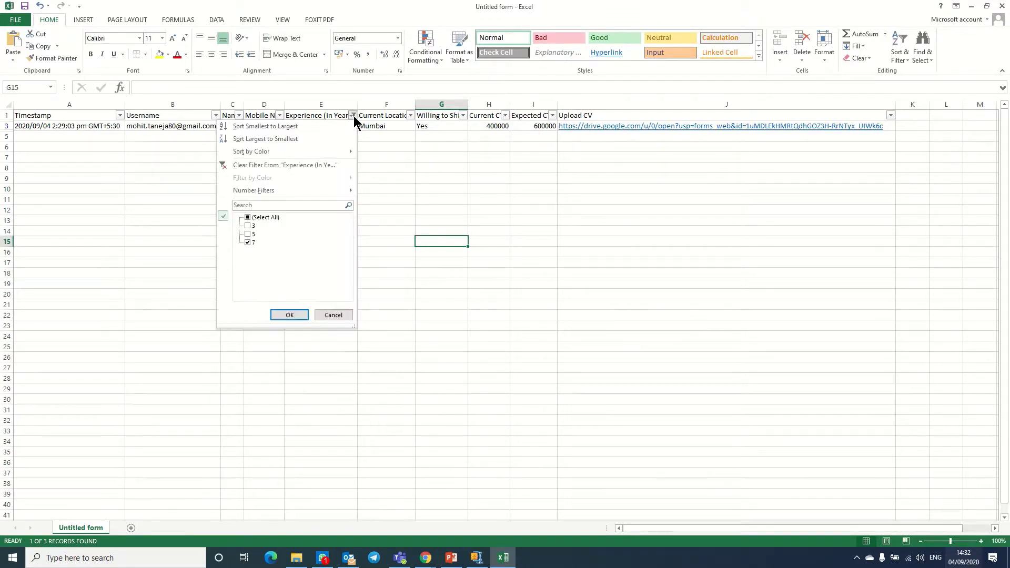
pyautogui.click(255, 218)
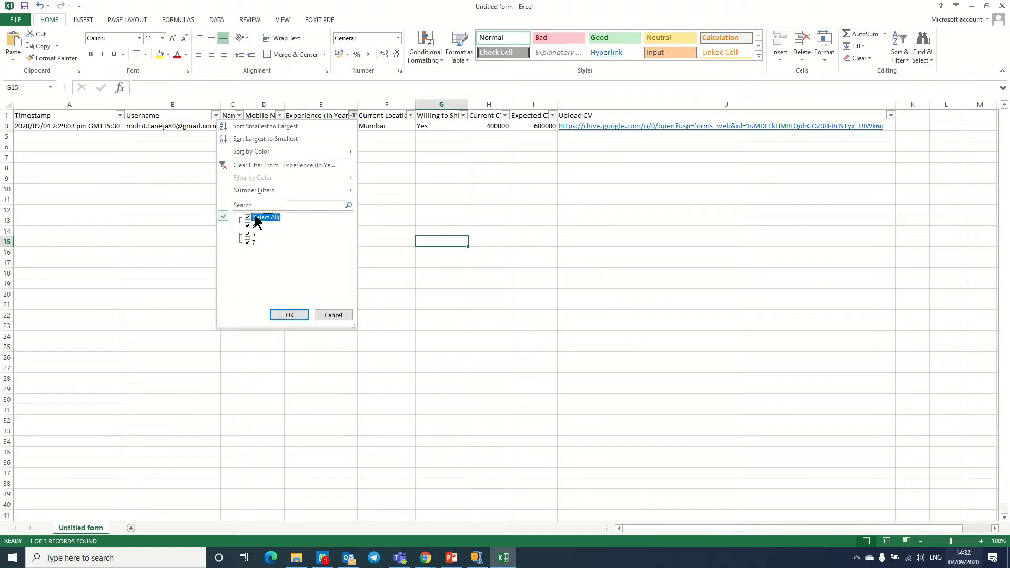
pyautogui.click(289, 314)
# - Filter Expected CTC to 600000 only by excluding 800000
pyautogui.click(572, 210)
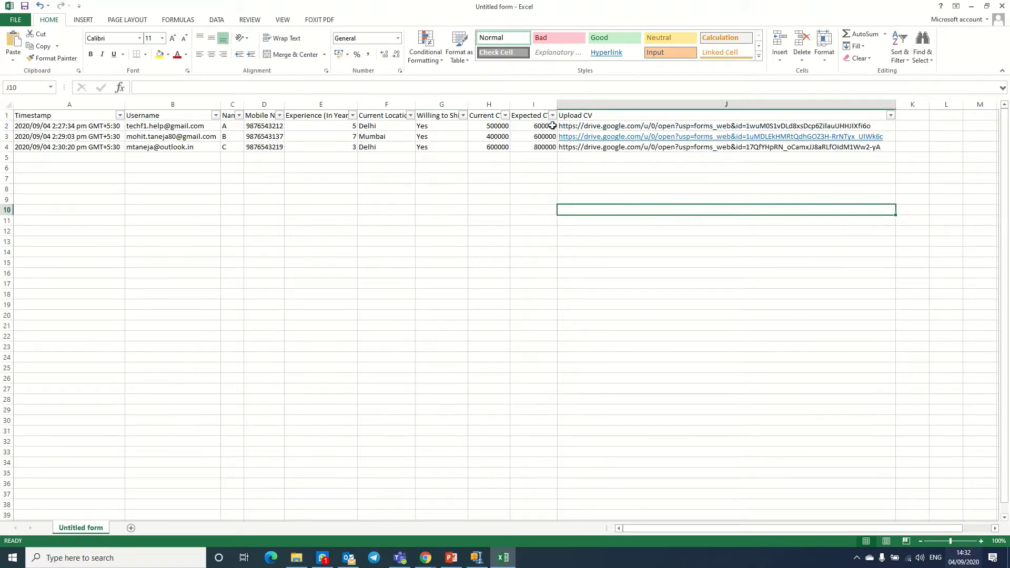
pyautogui.click(552, 116)
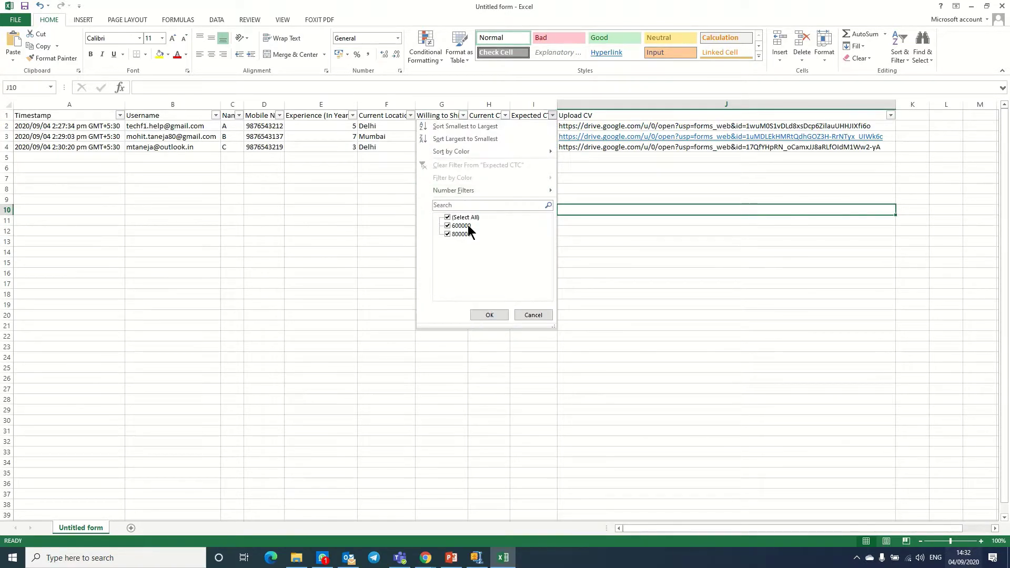
pyautogui.click(532, 314)
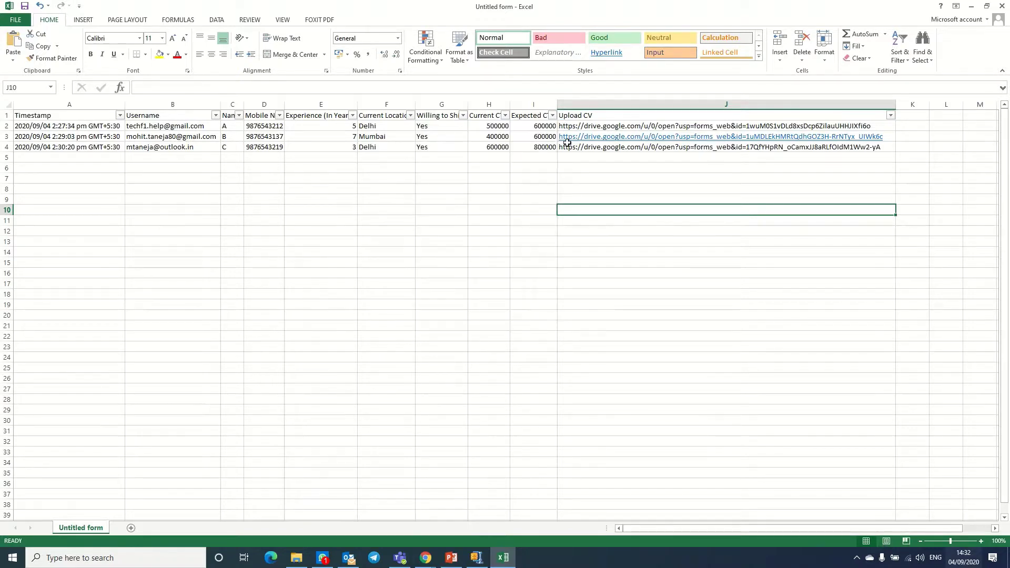
pyautogui.click(552, 115)
pyautogui.click(468, 234)
pyautogui.click(482, 314)
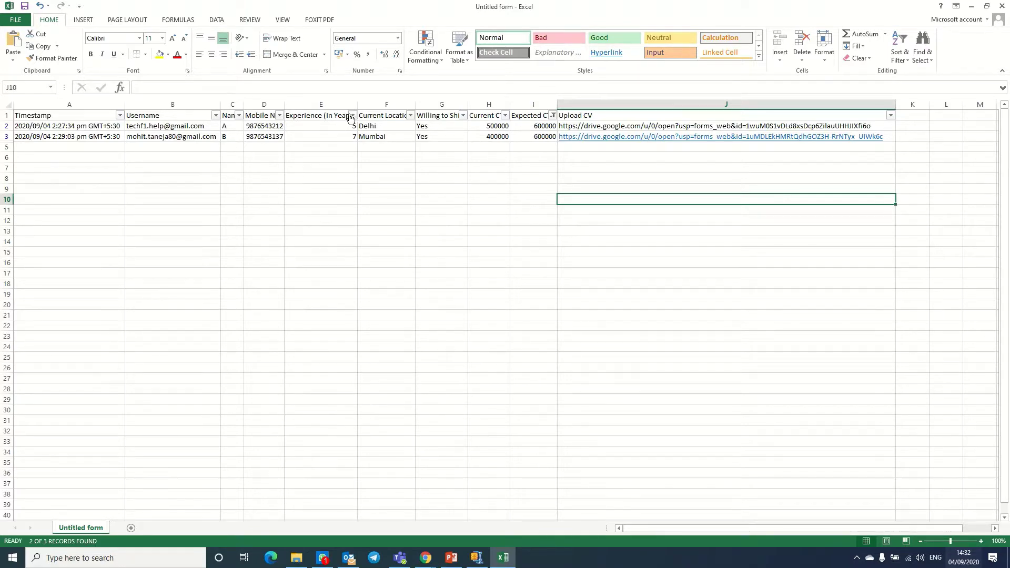
pyautogui.click(532, 126)
# - Open candidate A's CV link from cell J2 in a new Chrome tab, then return to Excel
pyautogui.click(573, 126)
pyautogui.press('F2')
pyautogui.moveTo(461, 88); pyautogui.dragTo(3, 88)
pyautogui.hotkey('ctrl', 'c')
pyautogui.hotkey('alt', 'Tab')
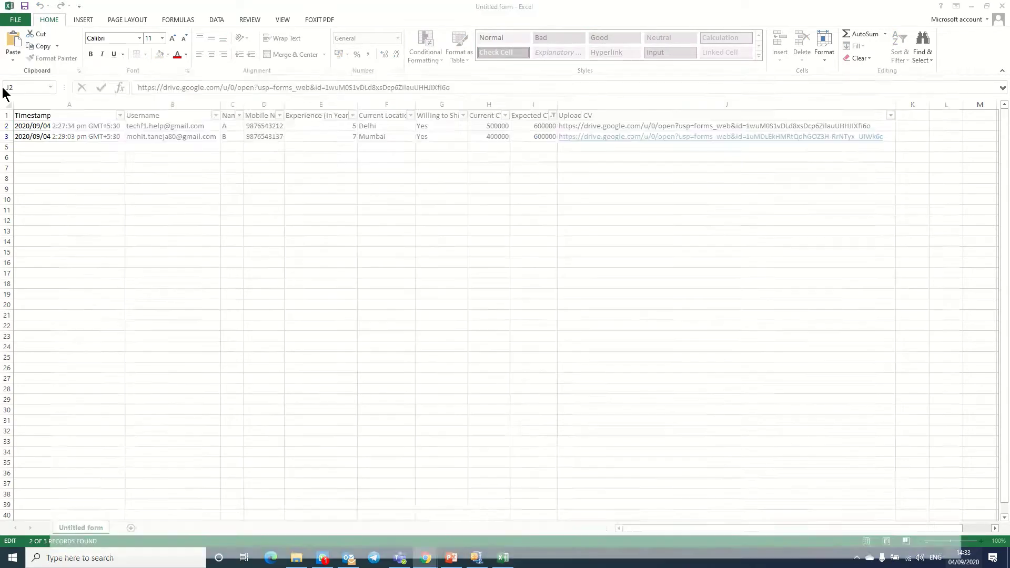
pyautogui.click(142, 9)
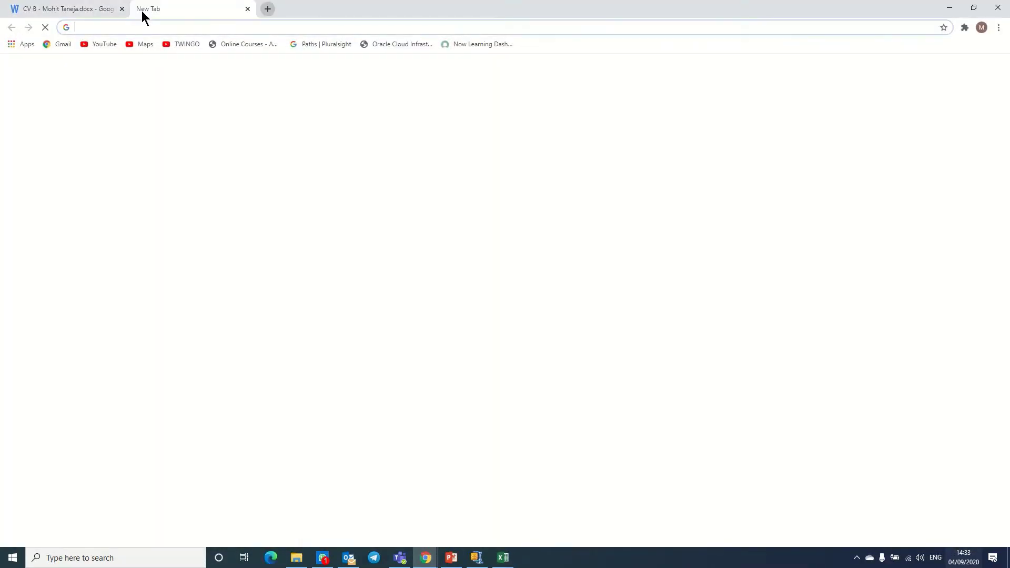
pyautogui.hotkey('ctrl', 'v')
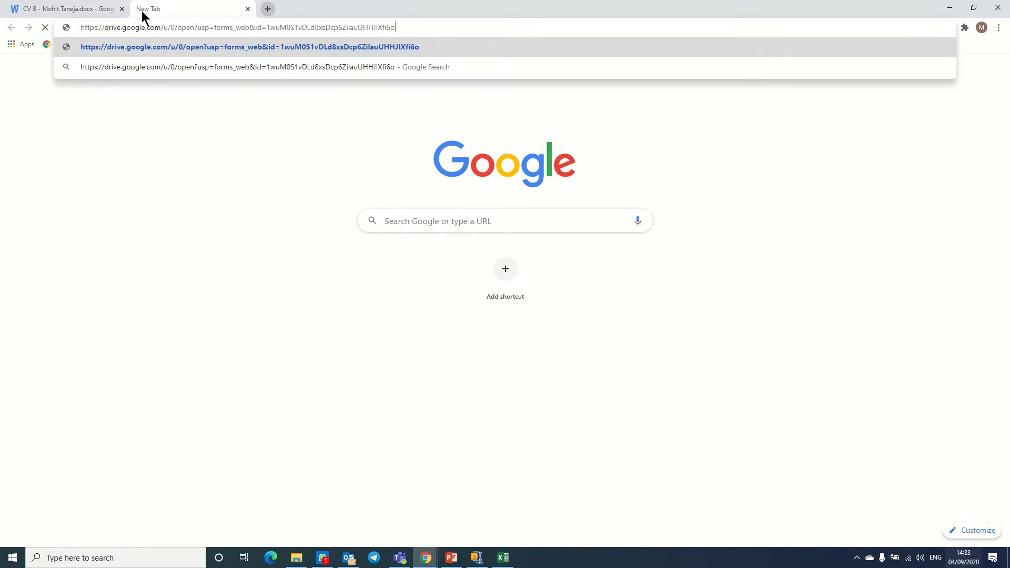
pyautogui.press('Return')
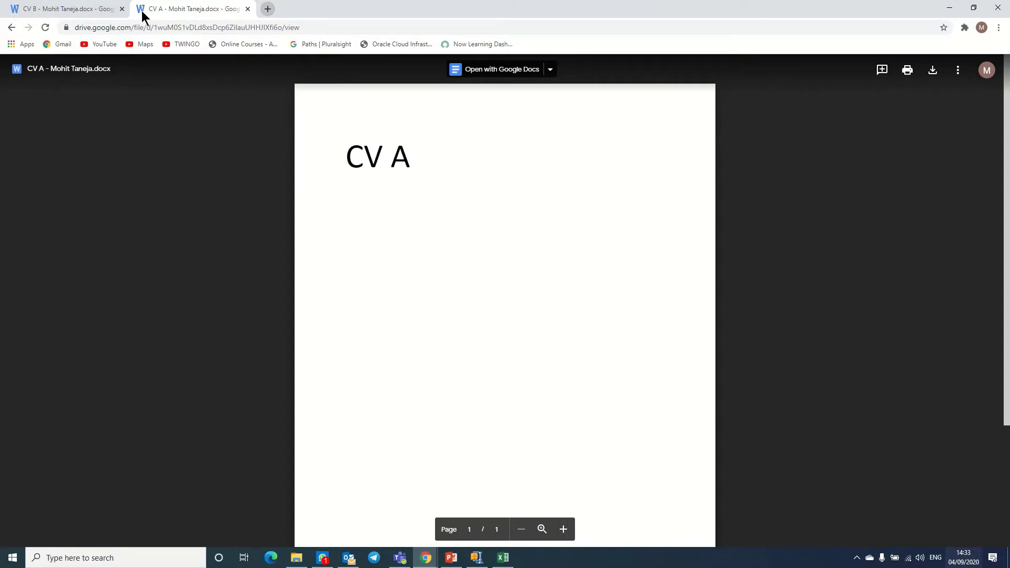
pyautogui.hotkey('alt', 'Tab')
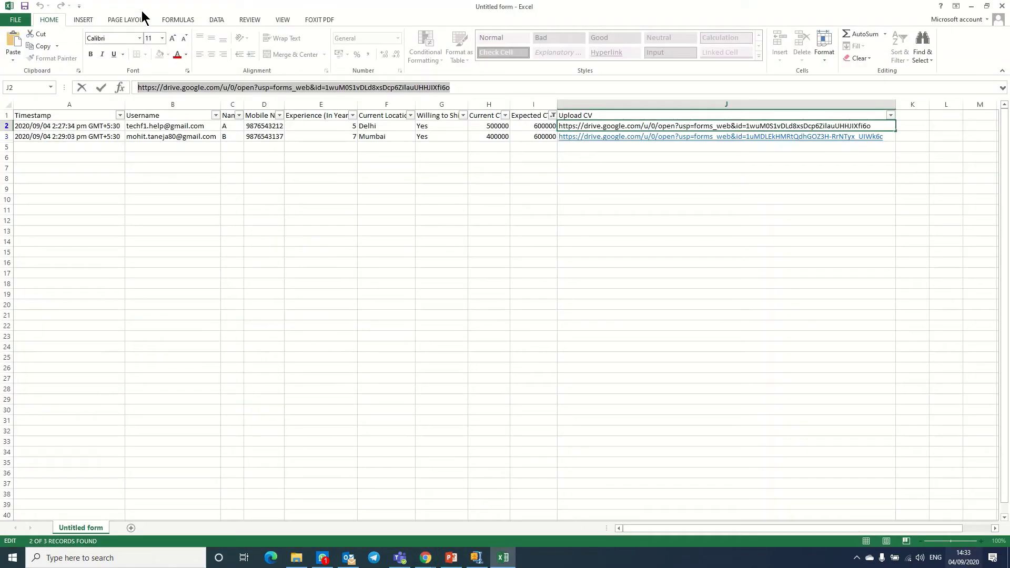
# - Re-include 800000 in the Expected CTC filter to show all three candidates
pyautogui.click(552, 115)
pyautogui.click(461, 234)
pyautogui.click(487, 314)
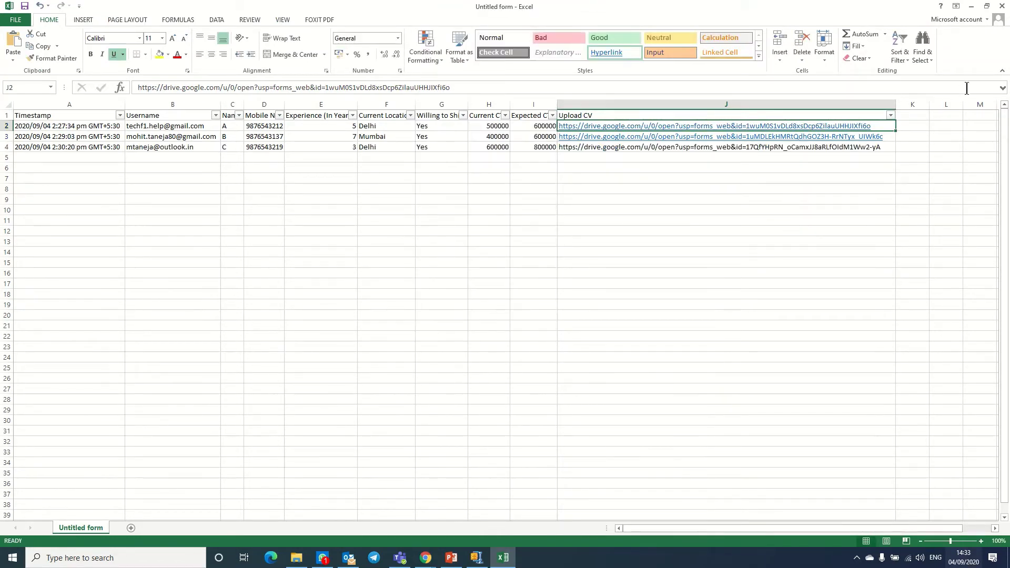
# - Open candidate C's CV link from cell J4 in a new Chrome tab, then return to Excel
pyautogui.click(881, 147)
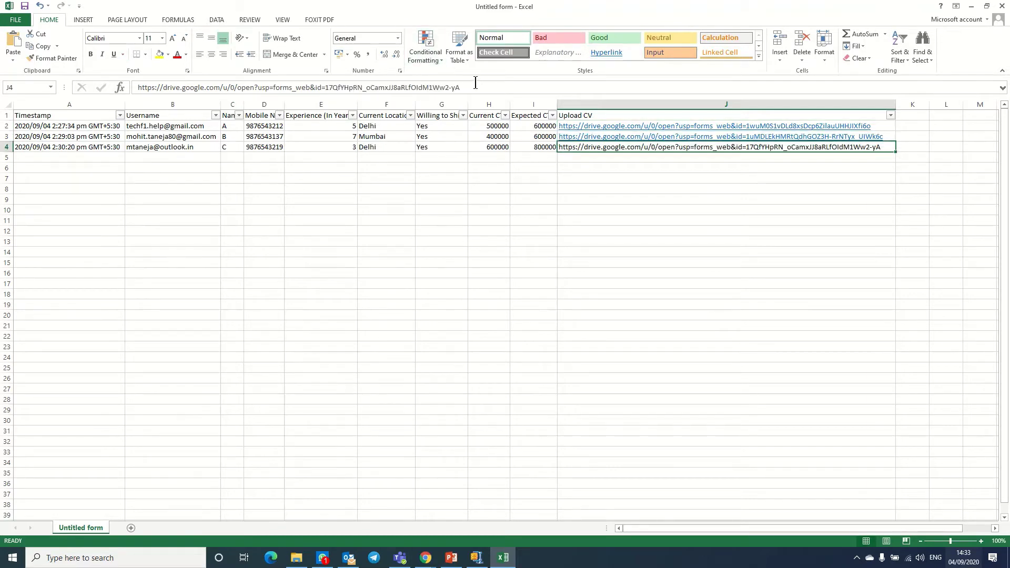
pyautogui.moveTo(475, 86); pyautogui.dragTo(1, 44)
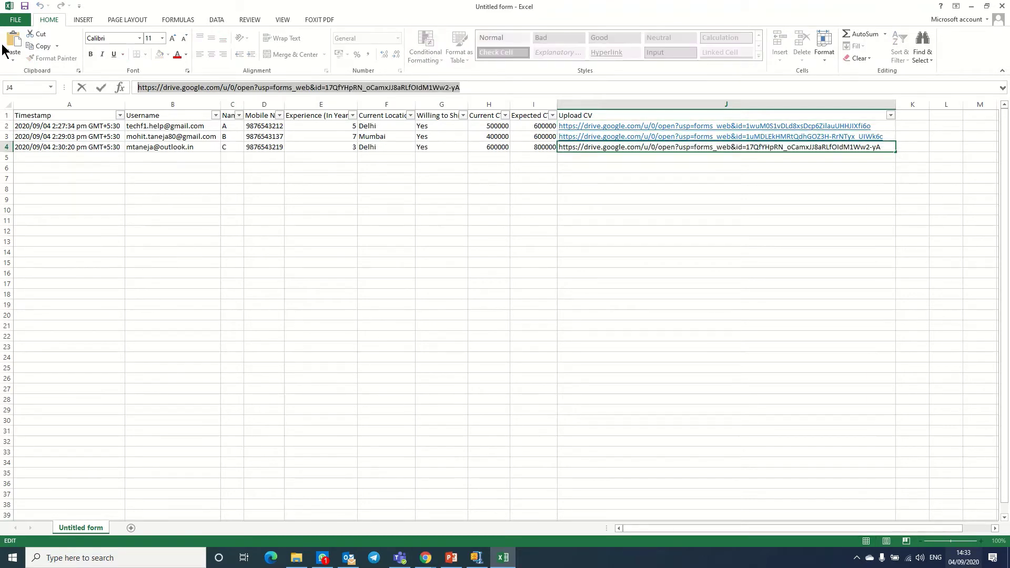
pyautogui.hotkey('alt', 'Tab')
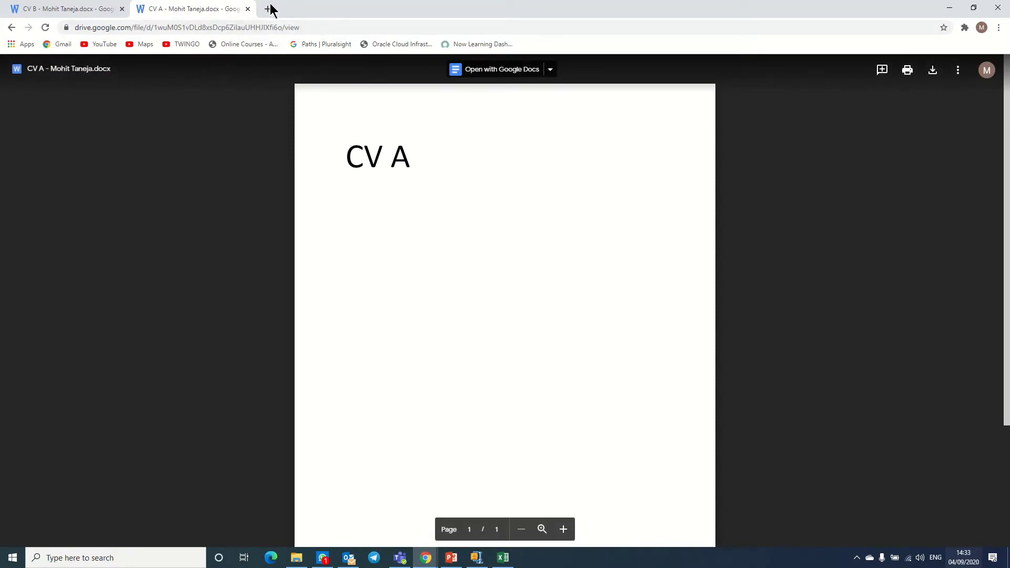
pyautogui.click(268, 9)
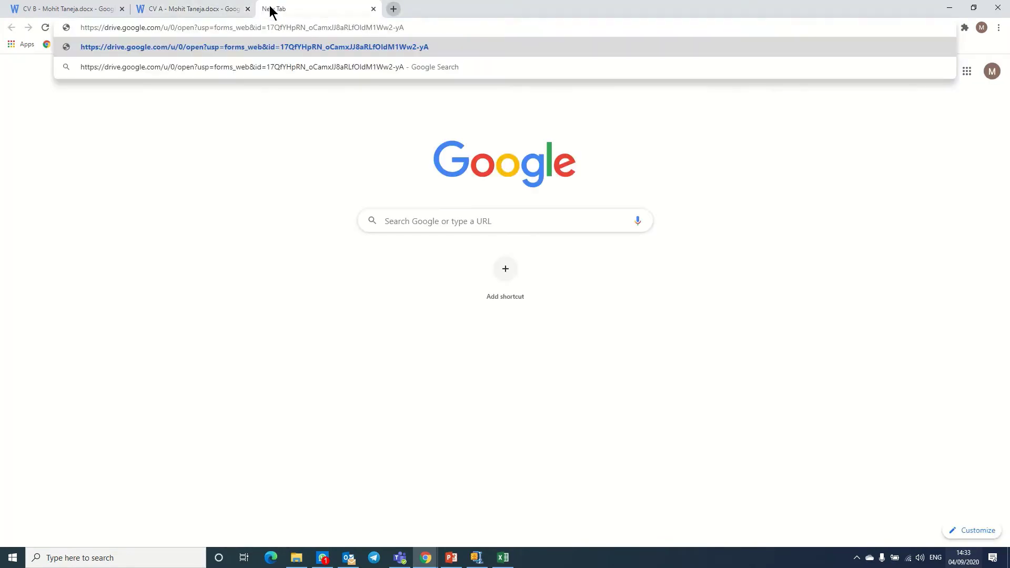
pyautogui.press('Return')
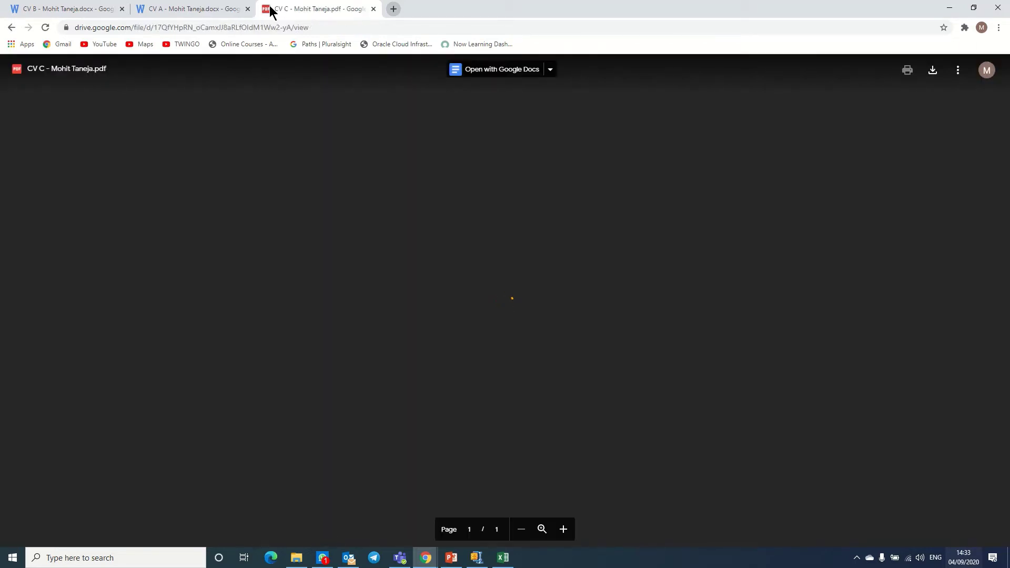
pyautogui.hotkey('alt', 'Tab')
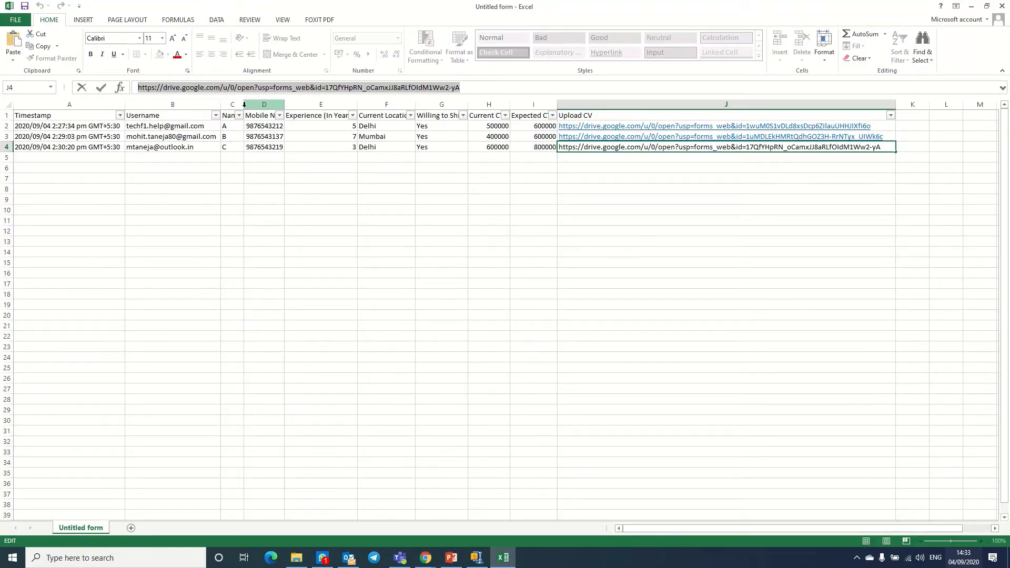
# - Hide Excel's Username column (B) and minimise Excel to reveal the CV C.pdf preview
pyautogui.click(218, 104)
pyautogui.moveTo(221, 102); pyautogui.dragTo(105, 104)
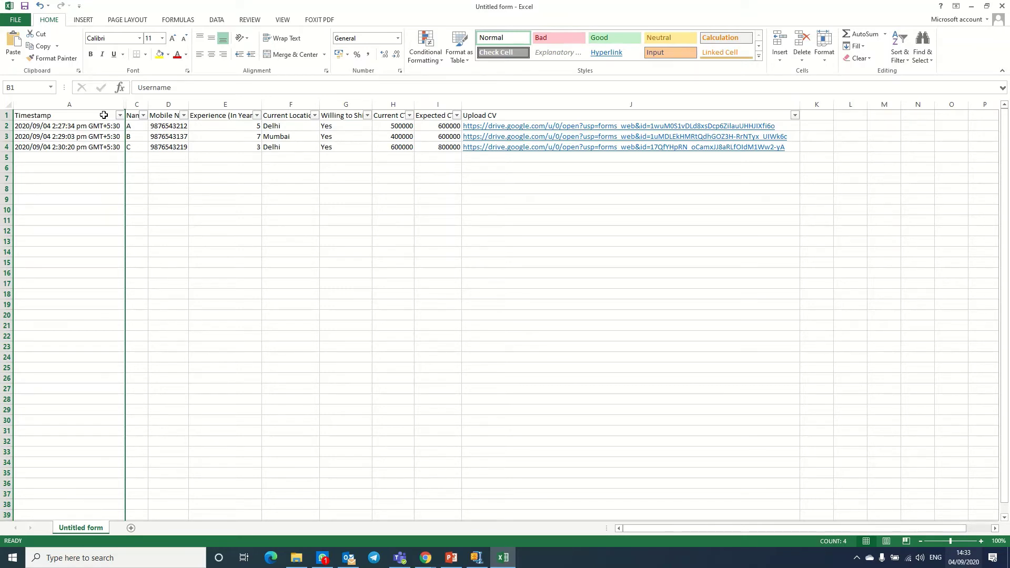
pyautogui.click(971, 7)
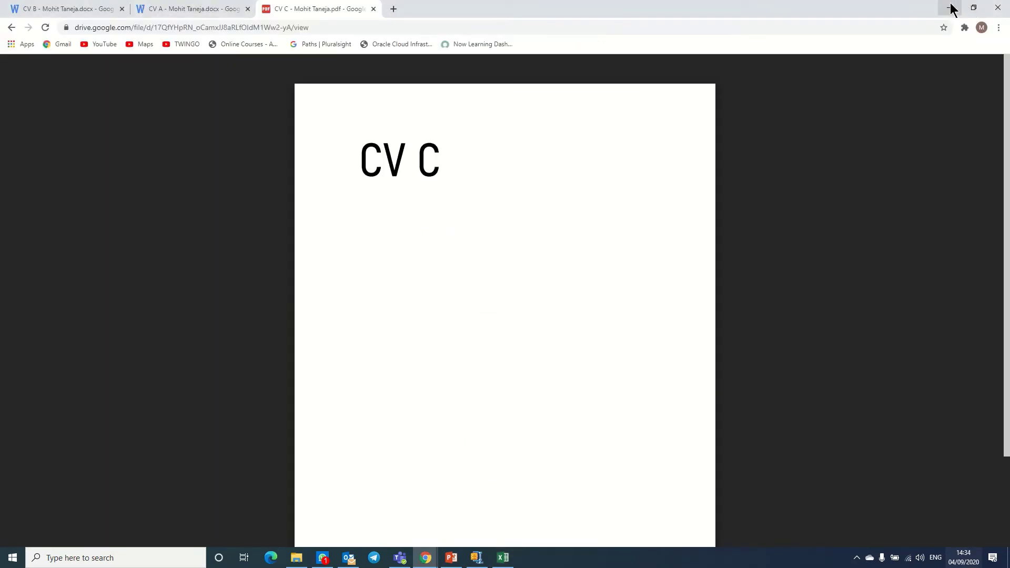
# - Minimise the CV C browser, WinZip and form responses windows to reveal the confirmation page
pyautogui.click(951, 9)
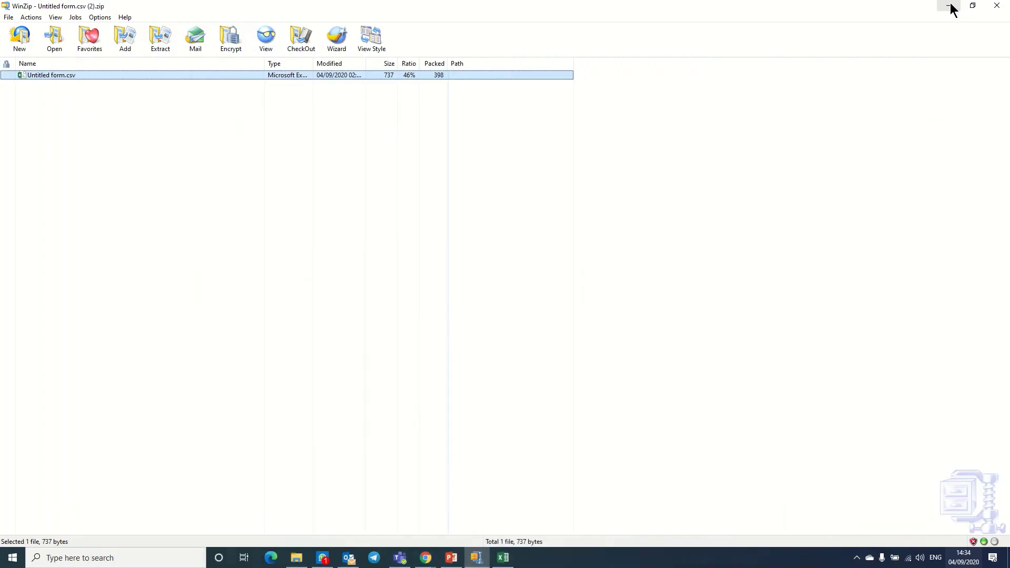
pyautogui.click(952, 9)
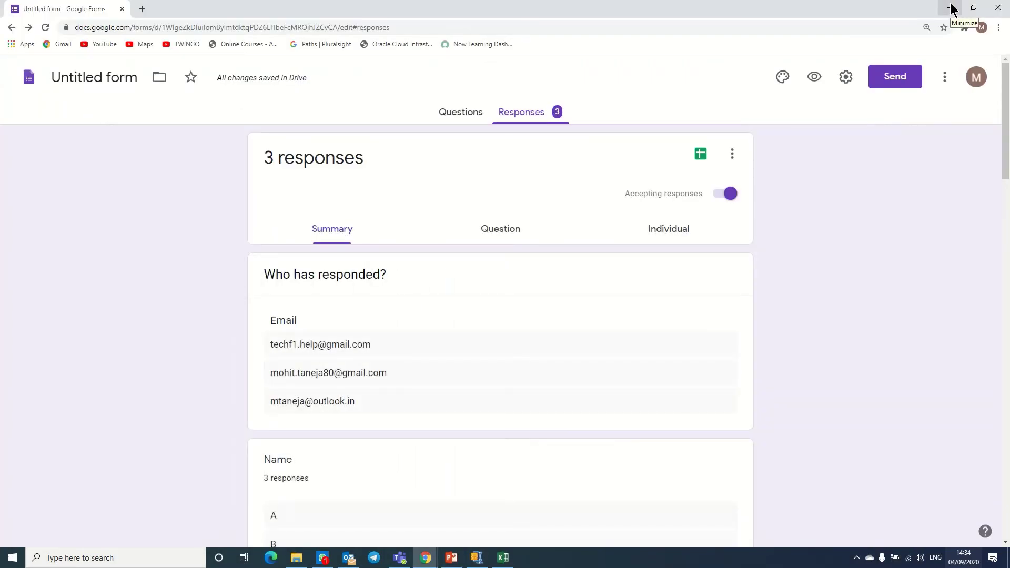
pyautogui.click(952, 9)
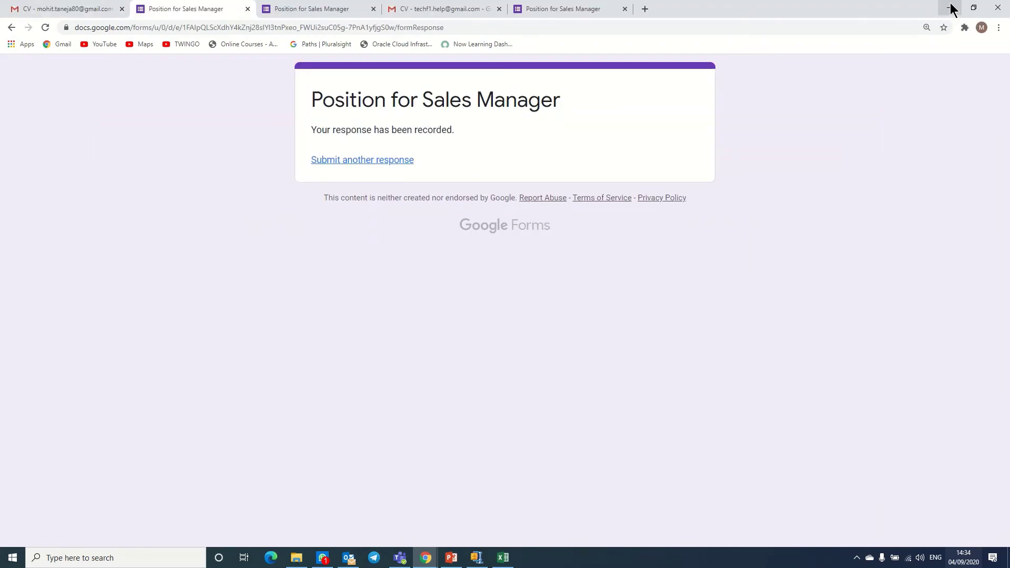